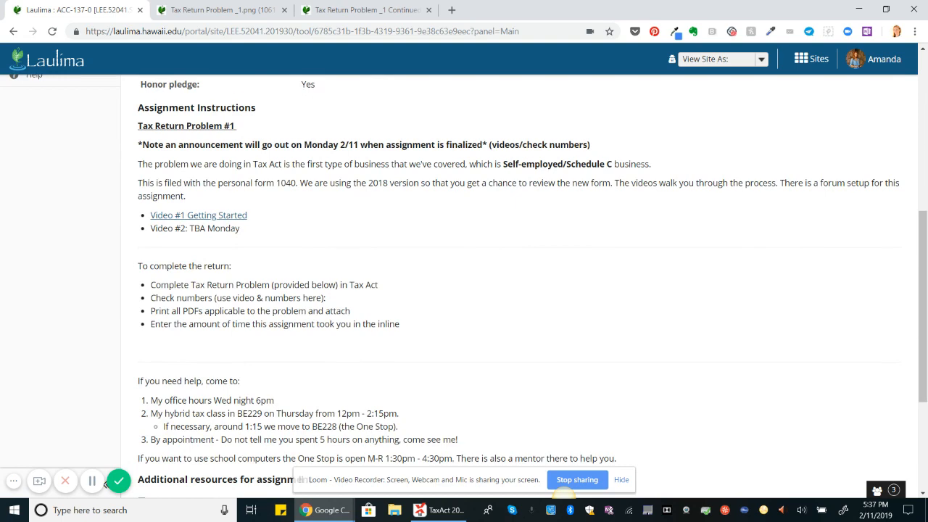
- Read the assignment's instructions and resource list, and both pages of the tax return problem
scroll(464, 290, down, 3)
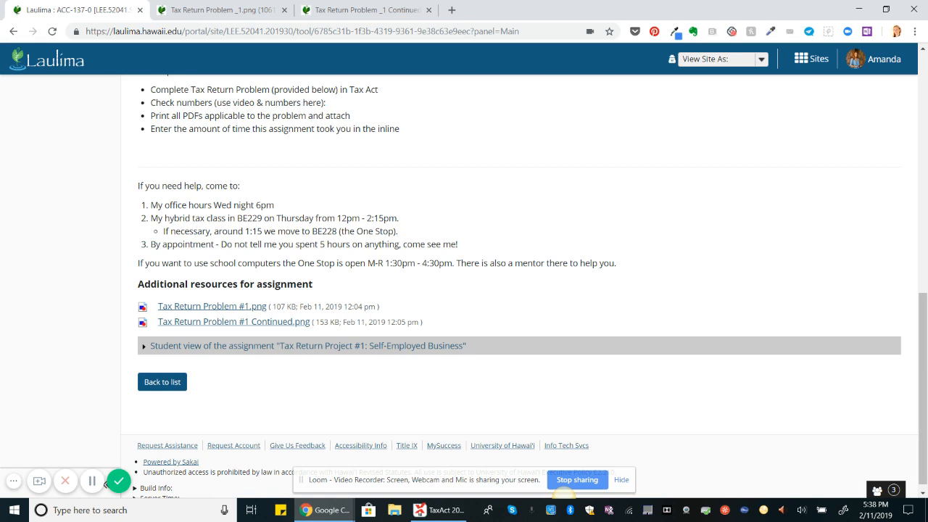
key(ctrl+Tab)
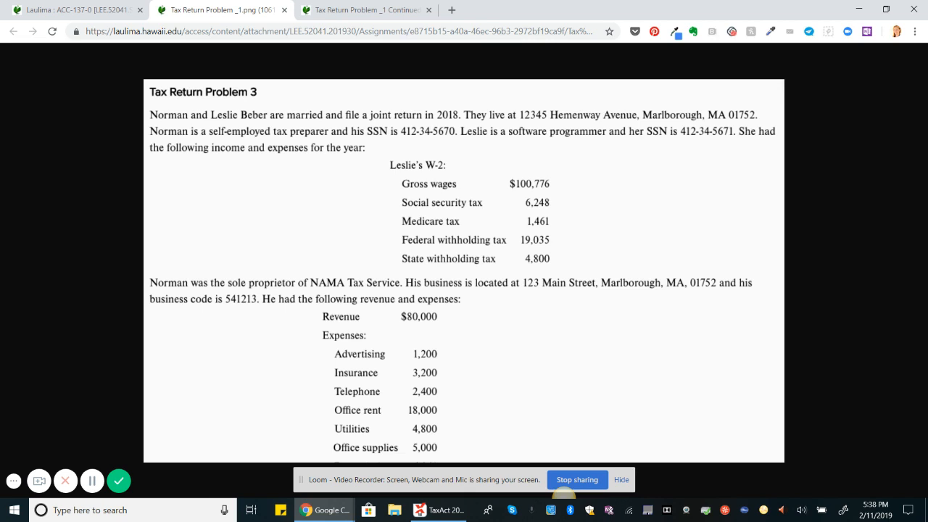
key(ctrl+Tab)
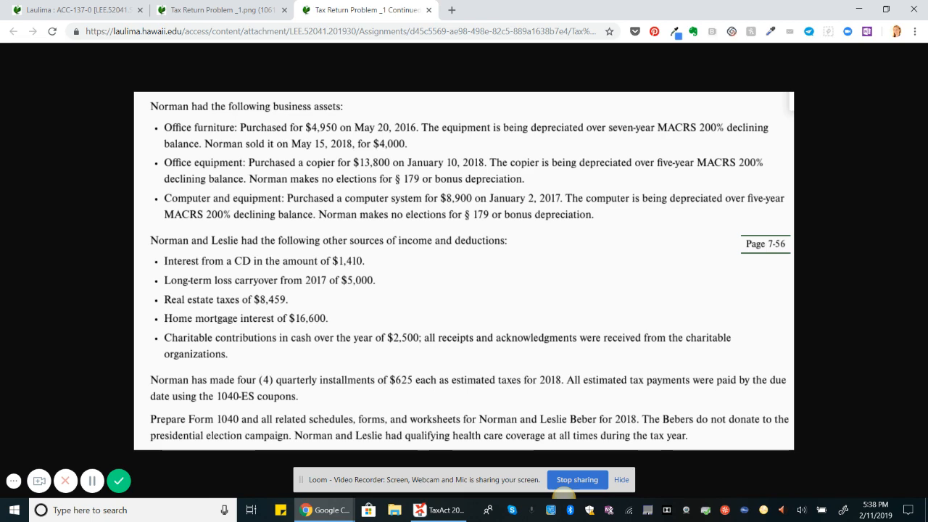
key(ctrl+shift+Tab)
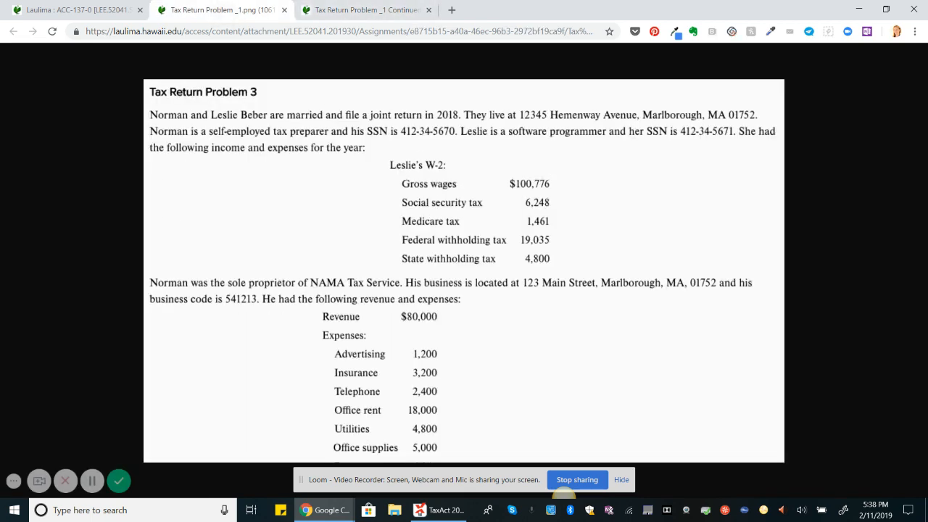
- Switch to TaxAct 2018 Professional Edition, dismiss the tip of the day and install the Federal 1065 Update
key(alt+Tab)
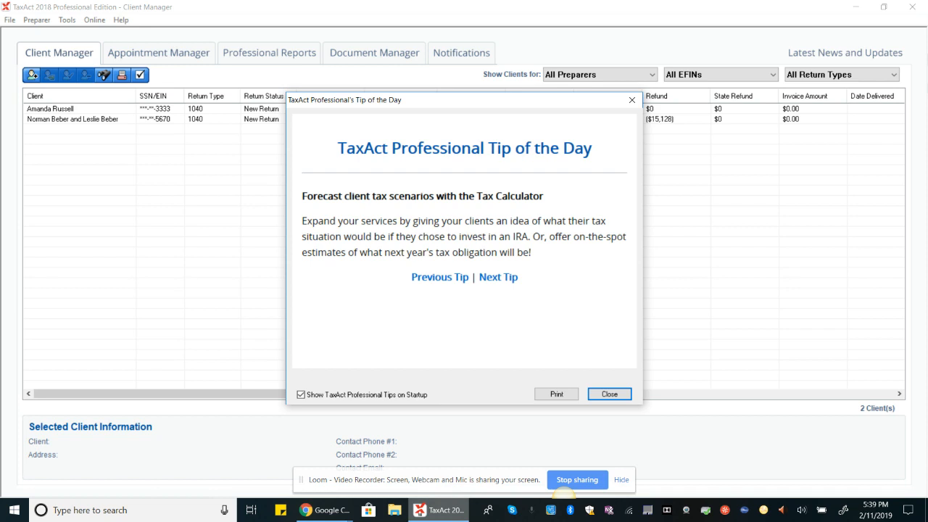
key(Return)
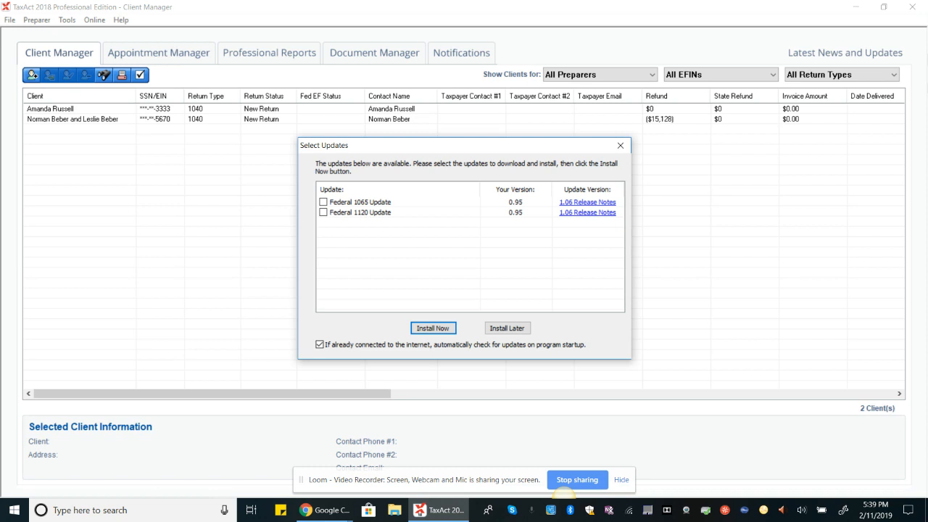
click(359, 202)
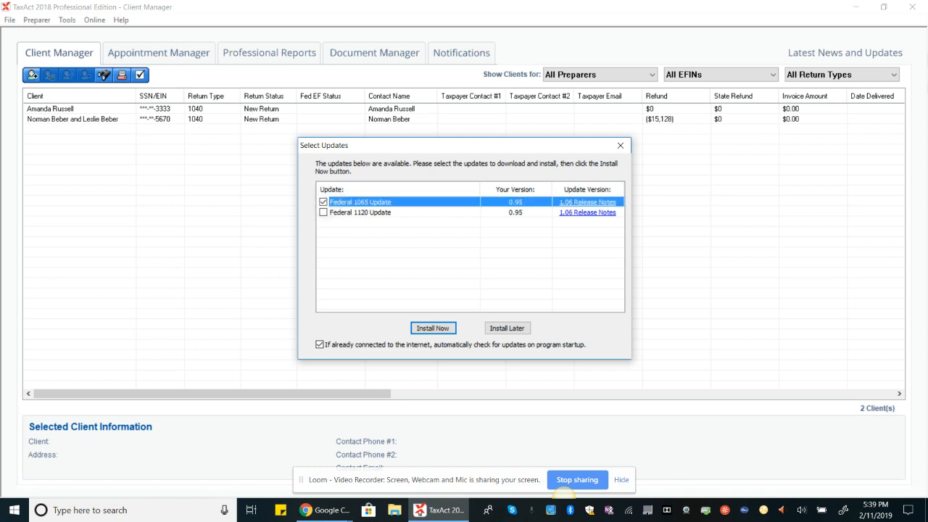
click(433, 329)
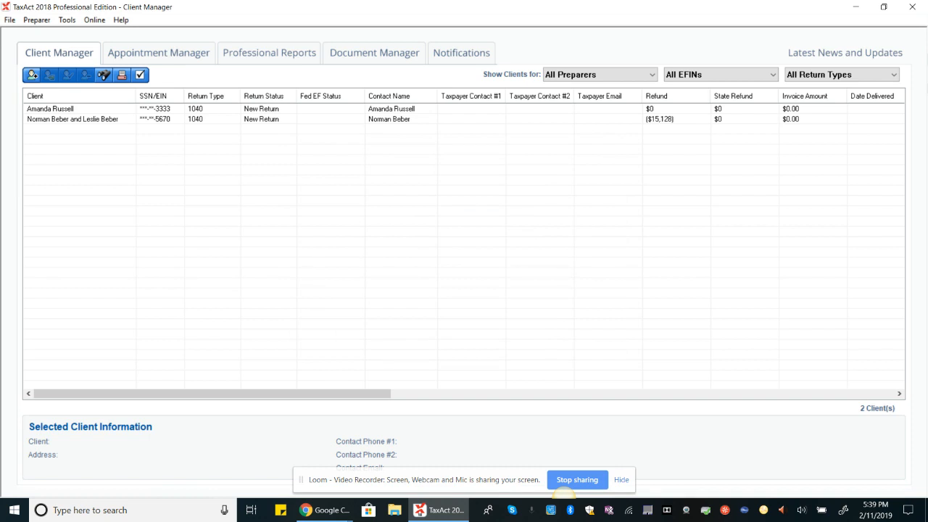
- Open the married couple's 1040 return from the client list and compare its basic information with the tax problem statement
click(87, 119)
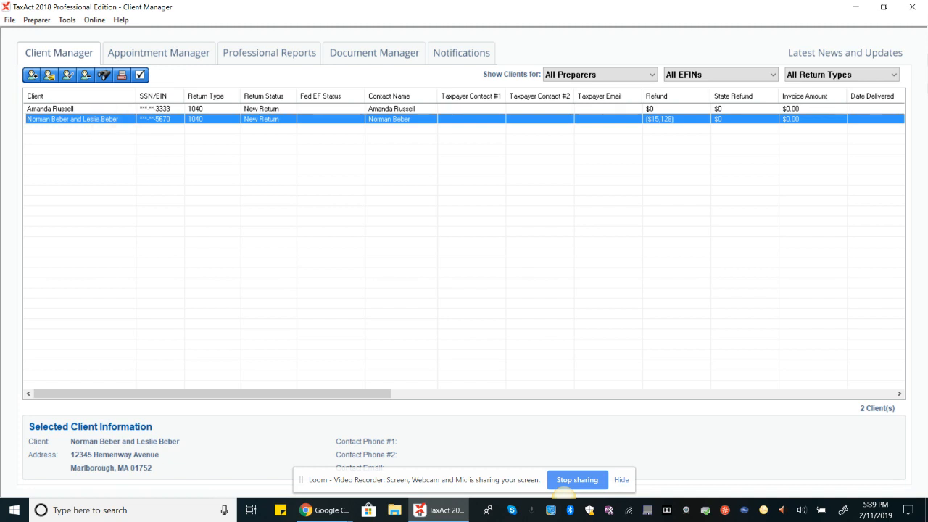
double_click(81, 119)
click(324, 510)
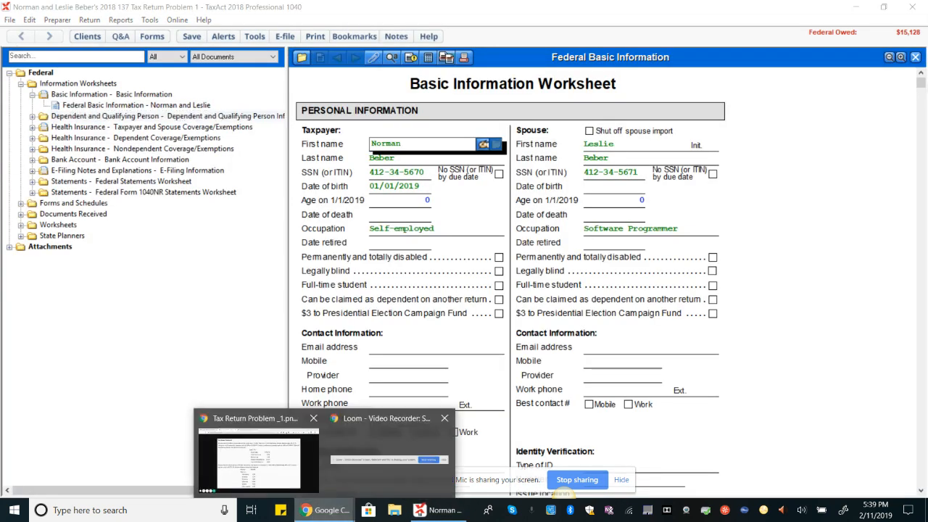
click(257, 453)
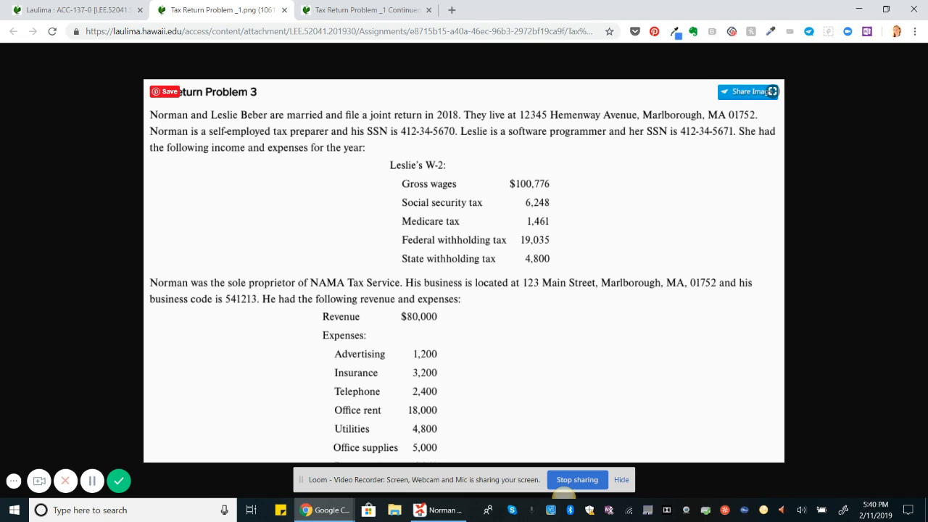
key(alt+Tab)
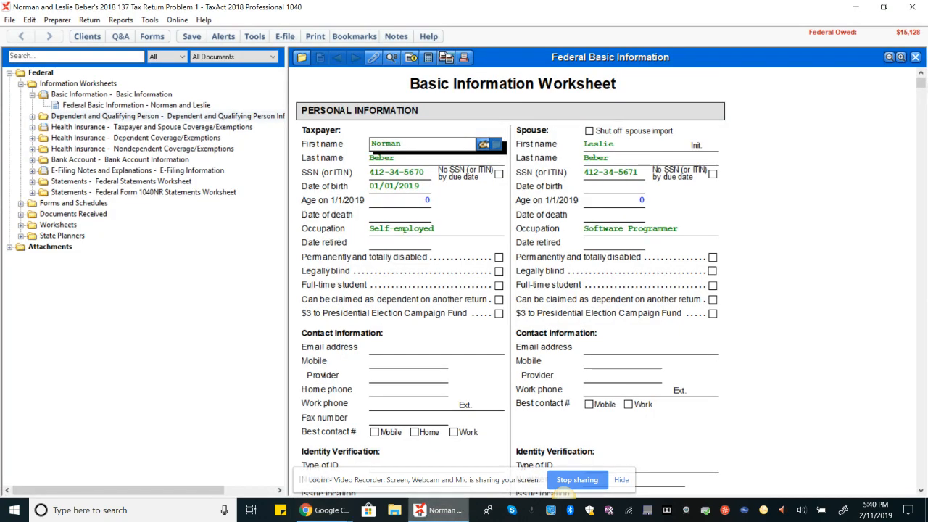
click(324, 510)
click(258, 459)
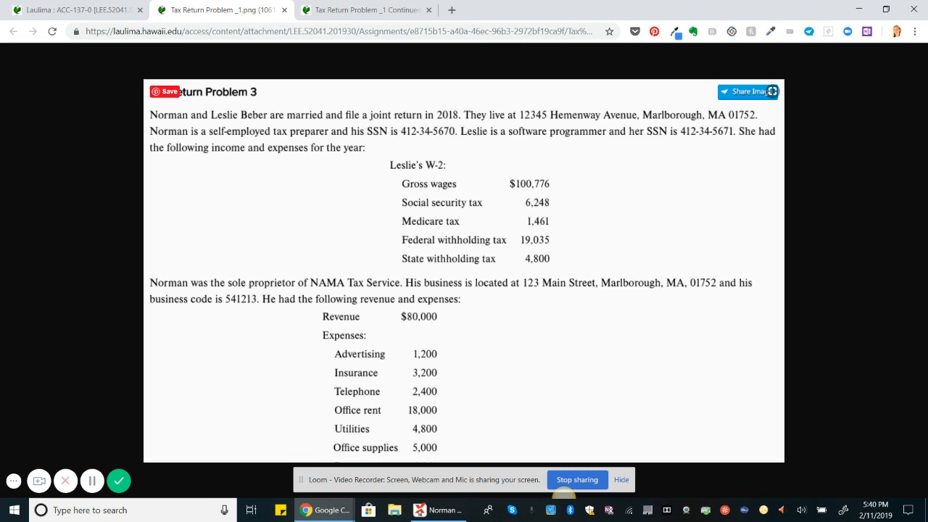
key(alt+Tab)
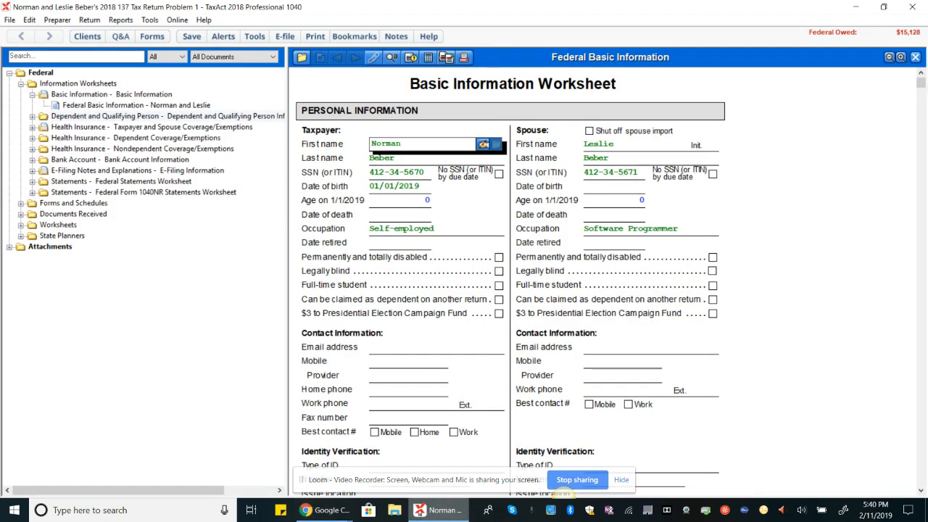
- Review the Basic Information Worksheet's address, filing status, dependent, health care, refund and balance due, other information and paid preparer sections
scroll(564, 493, down, 15)
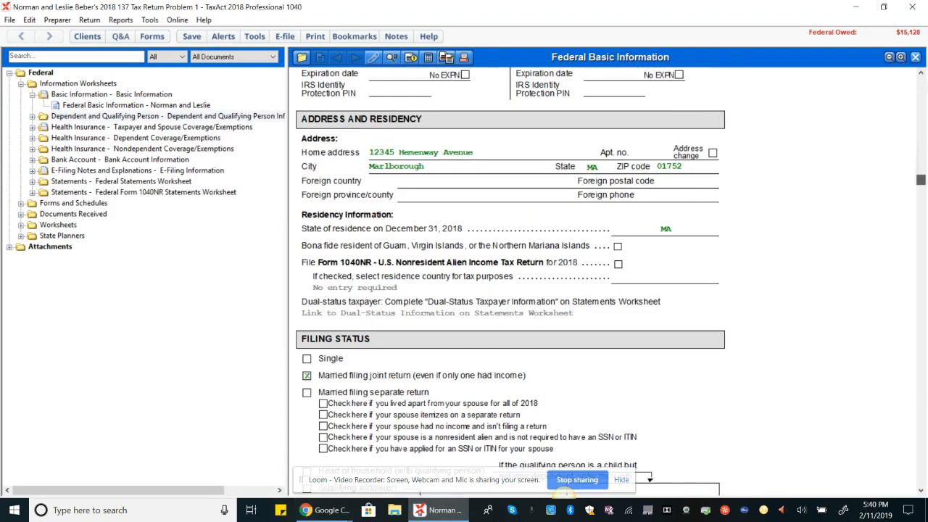
scroll(564, 494, up, 6)
scroll(564, 495, down, 12)
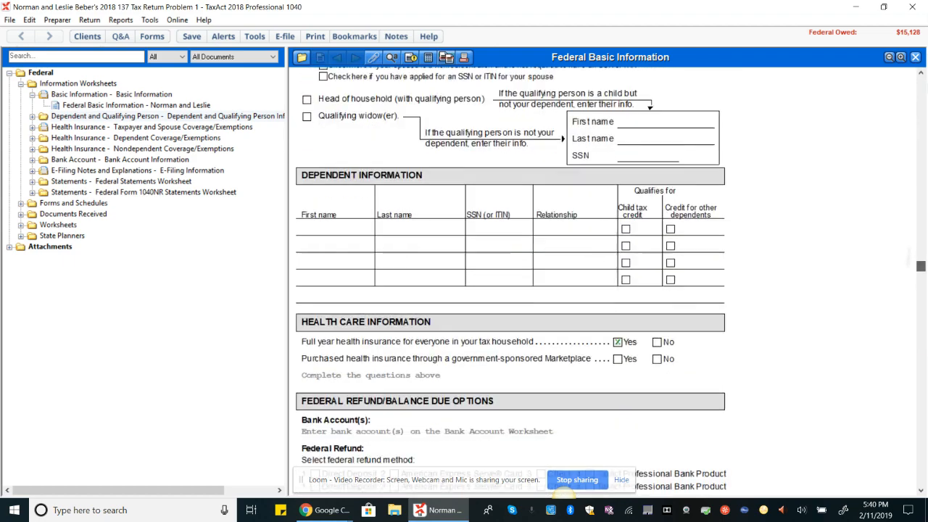
scroll(564, 494, down, 6)
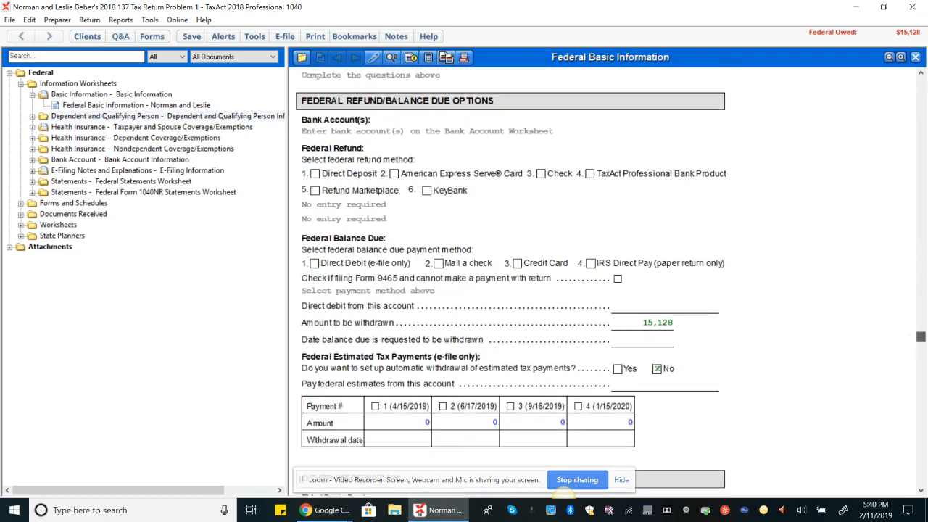
scroll(564, 494, down, 1)
scroll(564, 494, up, 1)
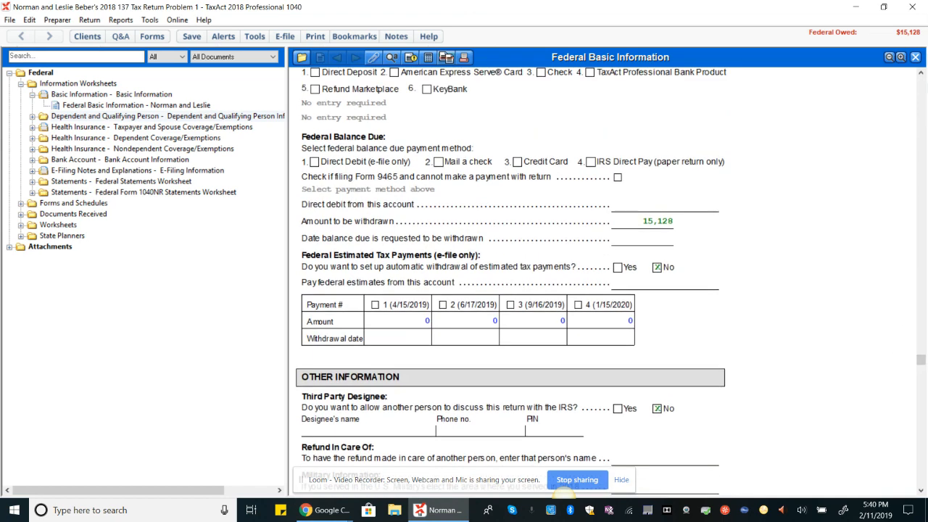
scroll(564, 495, down, 12)
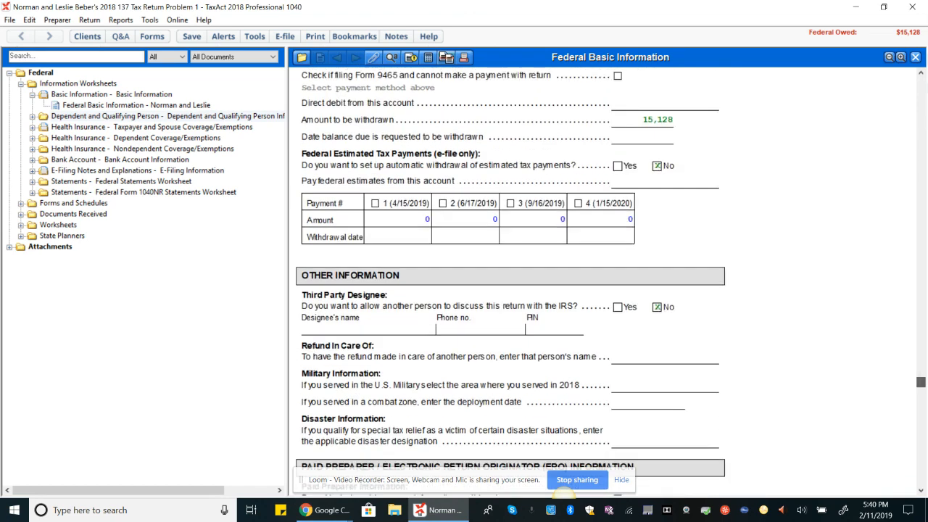
scroll(563, 494, down, 5)
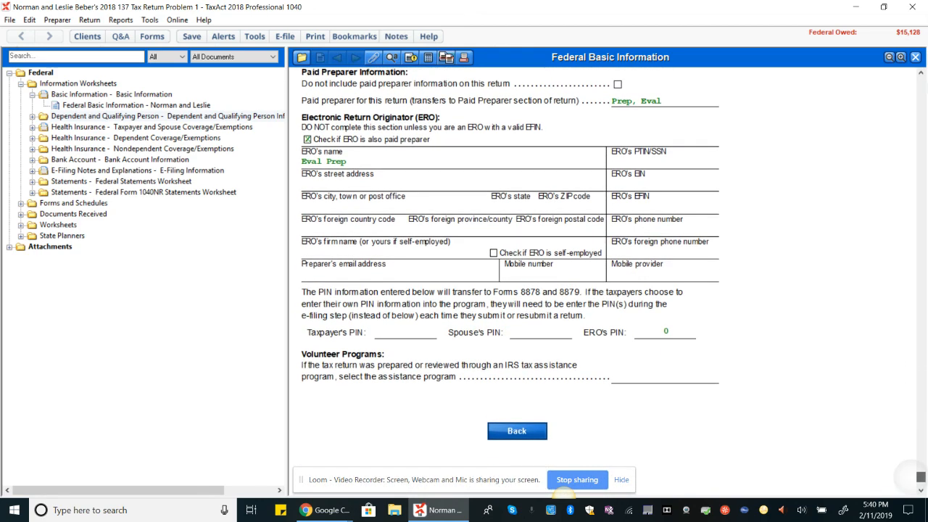
scroll(564, 494, up, 2)
scroll(564, 494, up, 5)
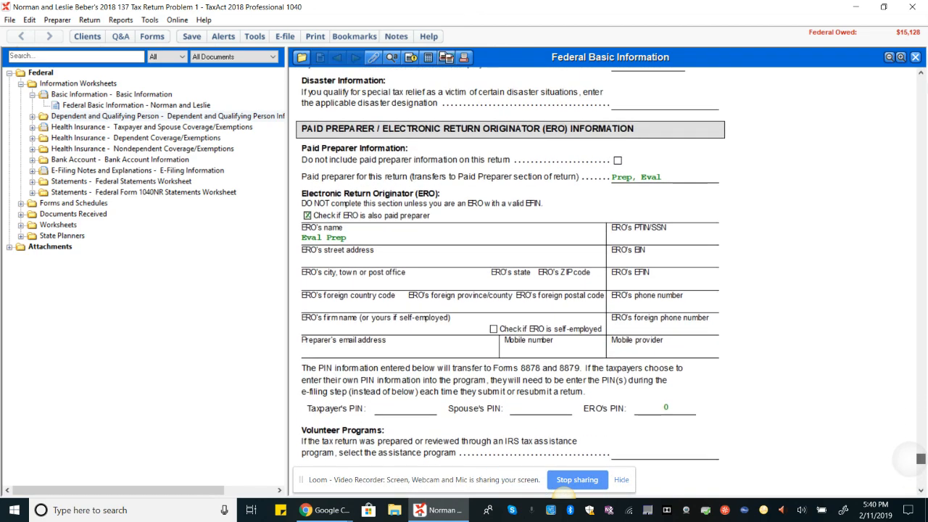
scroll(564, 494, up, 3)
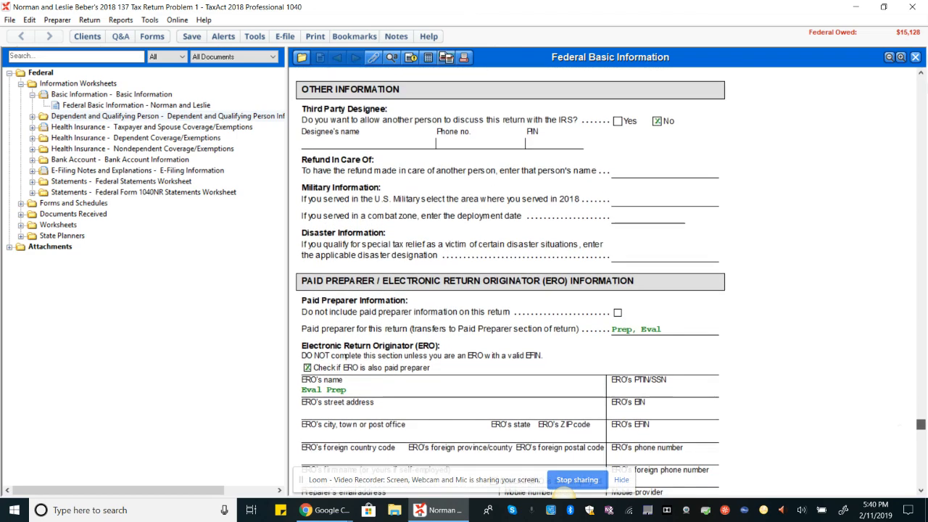
scroll(564, 495, up, 2)
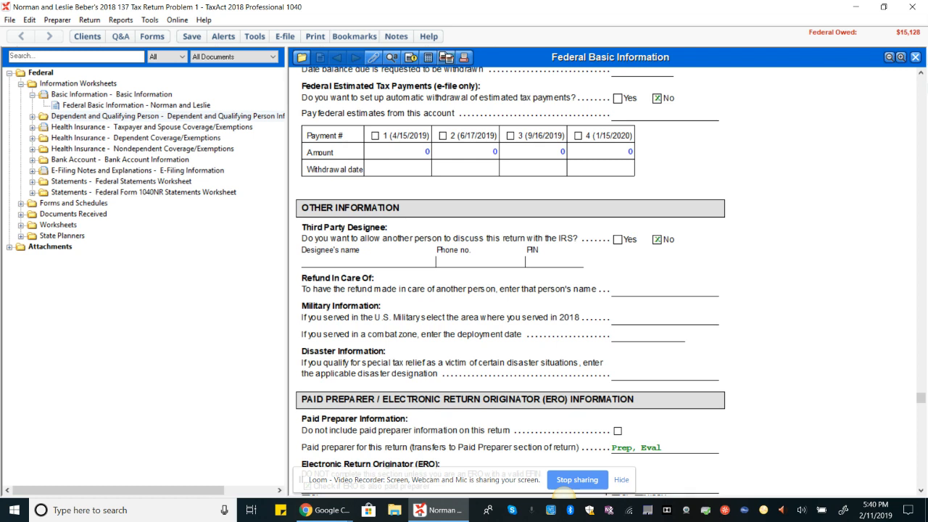
- Expand the federal Forms and Schedules group and look through its complete list of forms
click(21, 204)
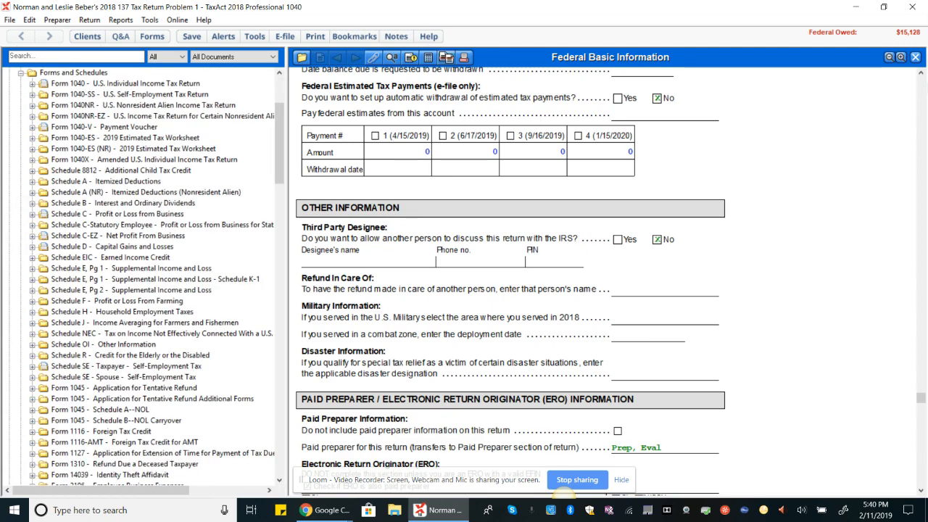
scroll(140, 275, up, 4)
scroll(139, 275, down, 20)
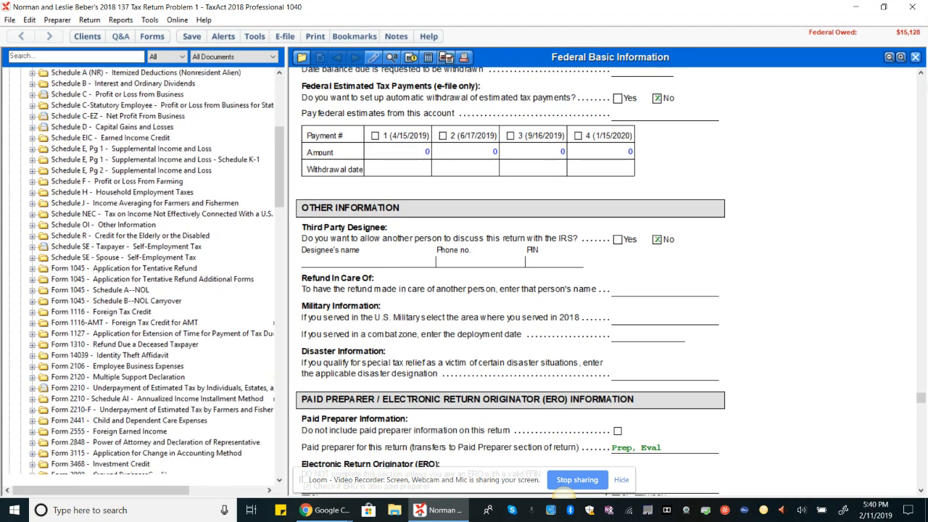
scroll(139, 275, down, 5)
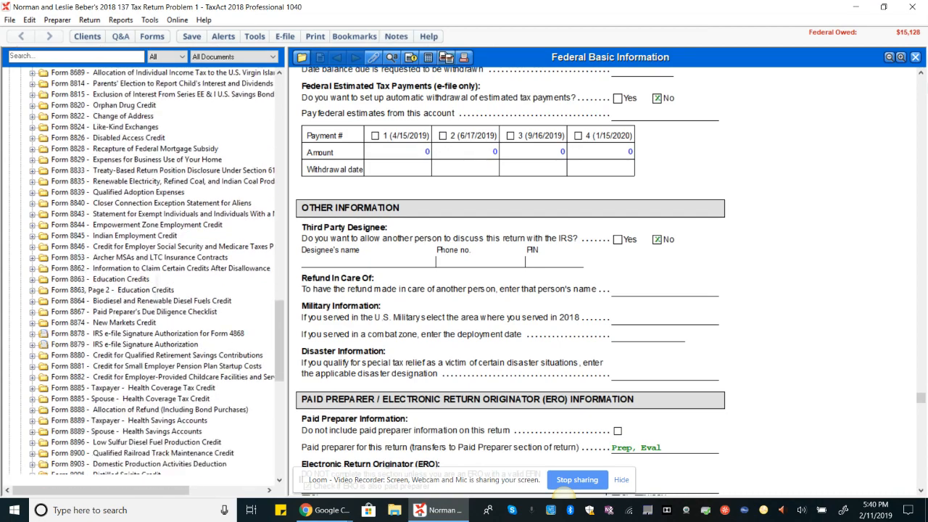
scroll(139, 275, up, 20)
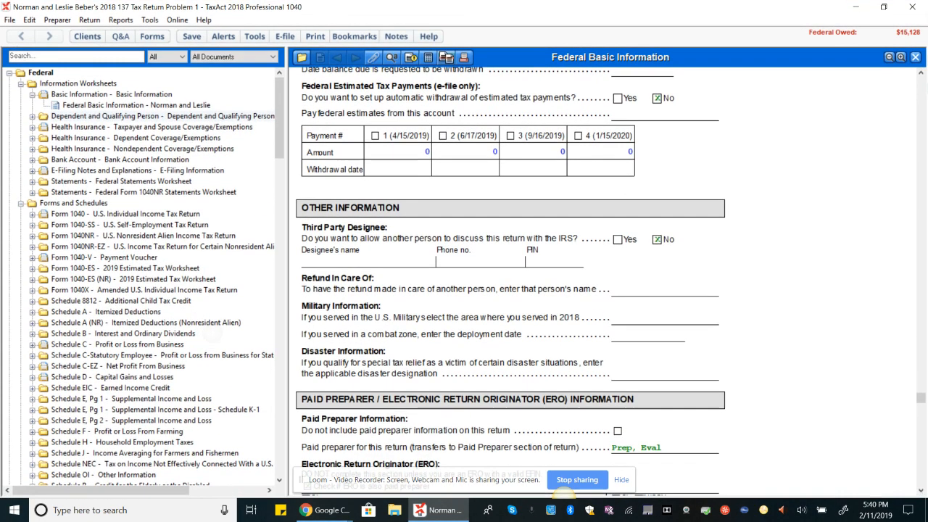
scroll(140, 276, down, 20)
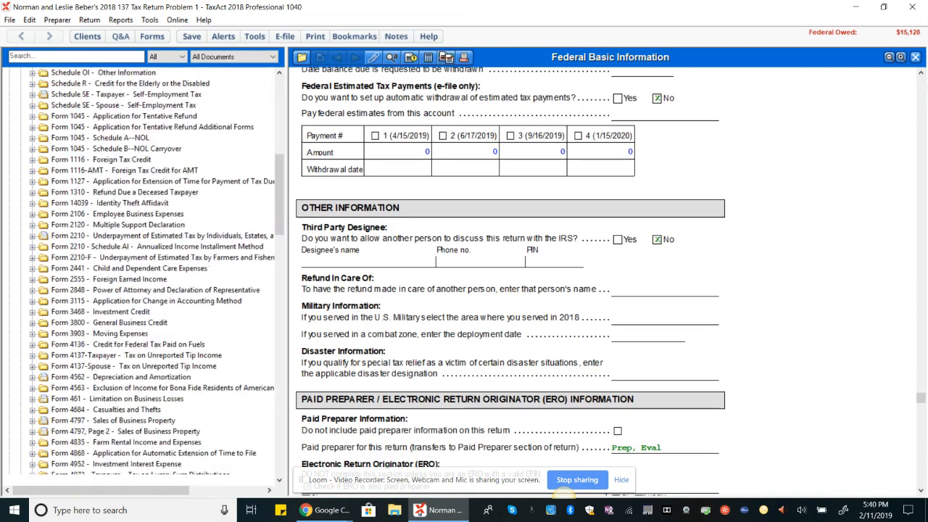
scroll(140, 276, down, 20)
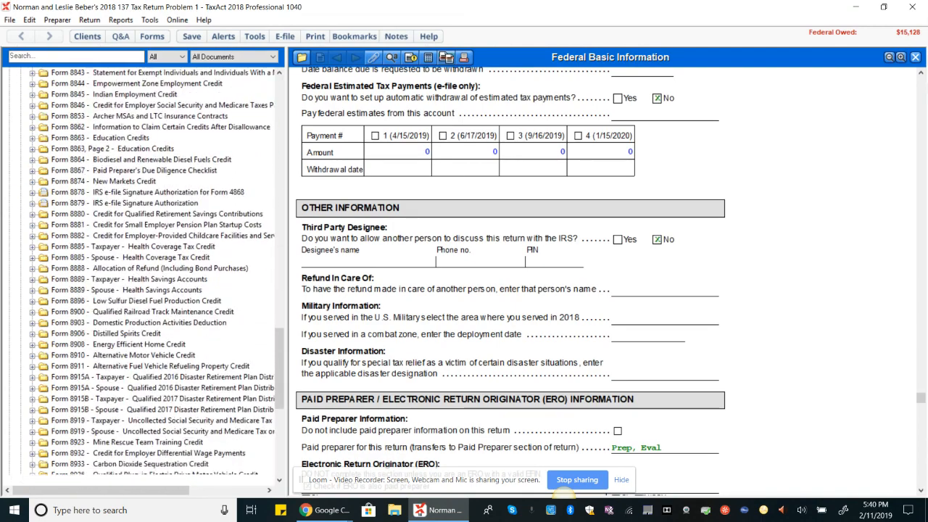
scroll(139, 275, down, 3)
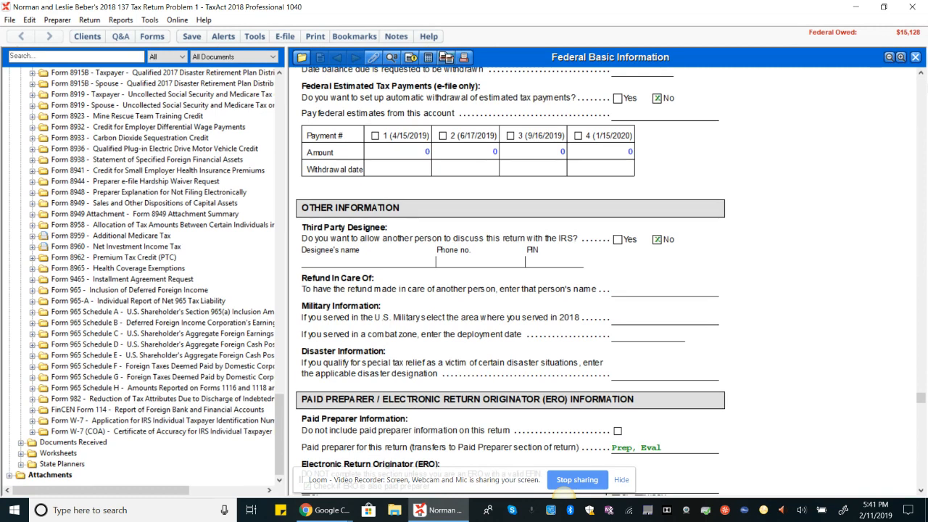
drag(286, 381, 287, 381)
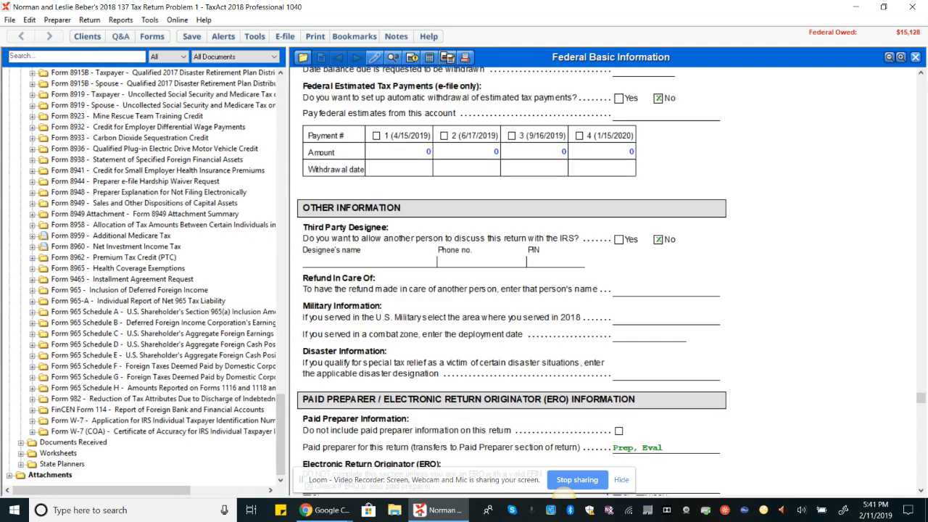
scroll(141, 276, up, 20)
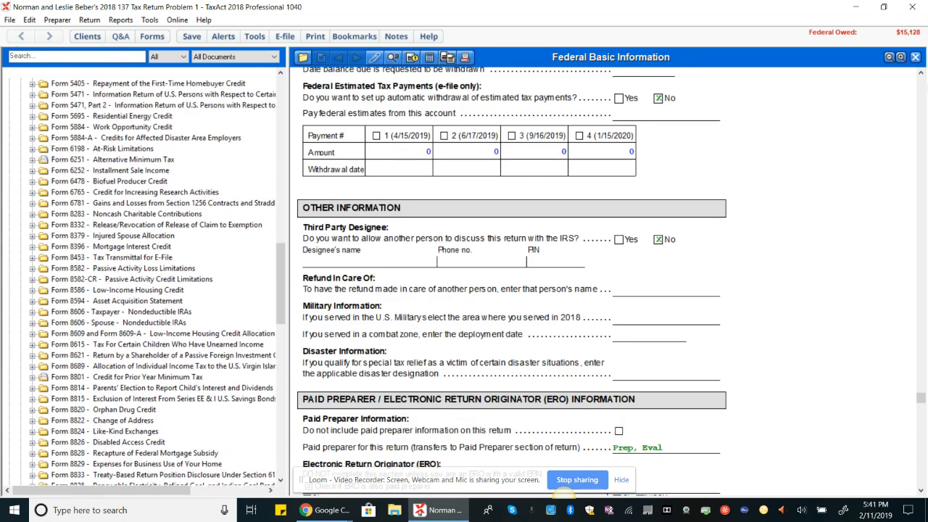
scroll(141, 275, up, 20)
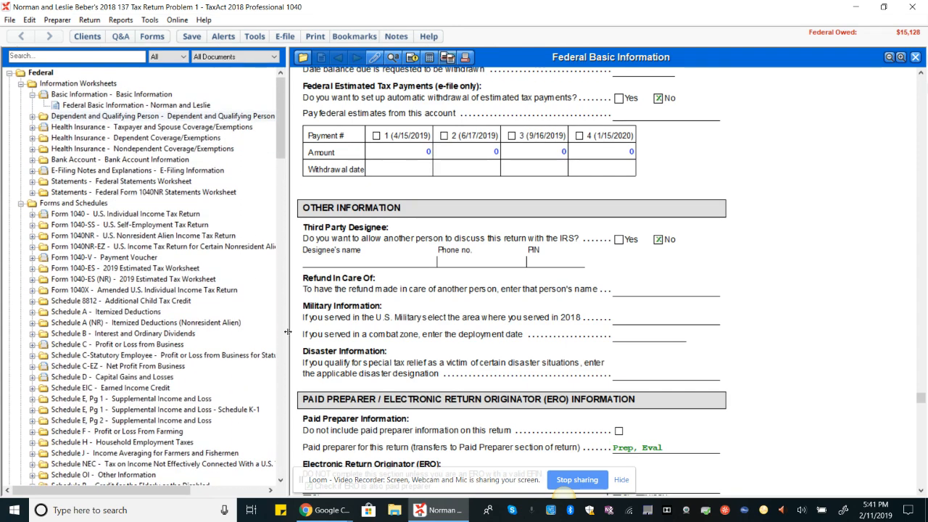
- Open Form 1040 - U.S. Individual Income Tax Return and select the spouse social security number field
double_click(126, 214)
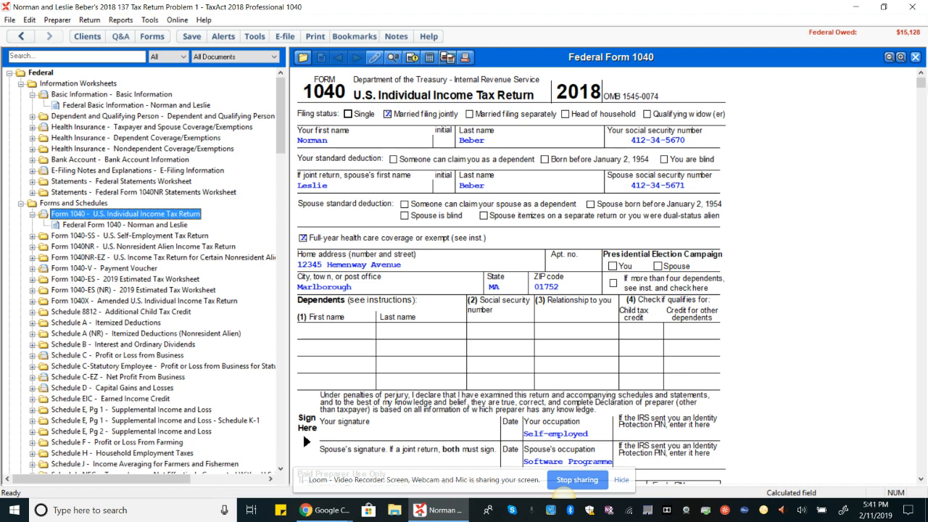
click(650, 186)
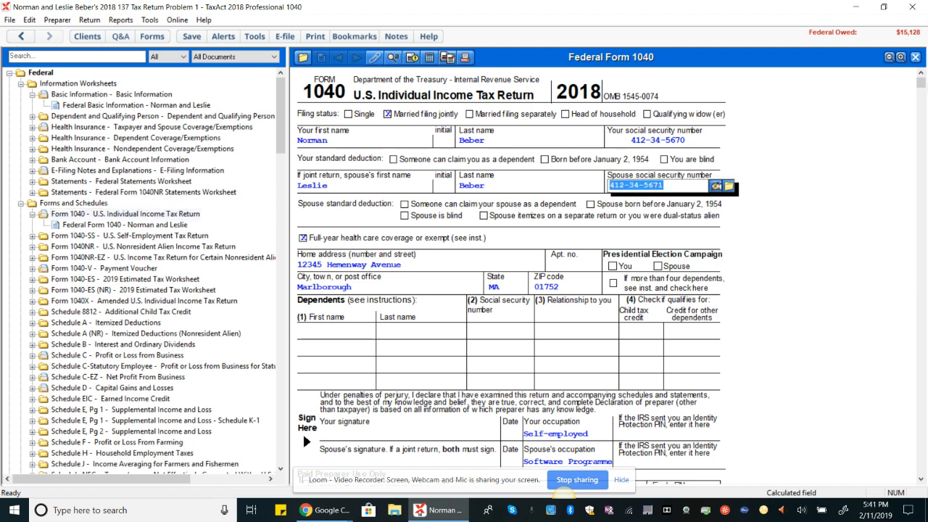
- Trace the spouse's social security number on Form 1040 to its source worksheet, and look through Form 1040 with its attached schedules
click(728, 186)
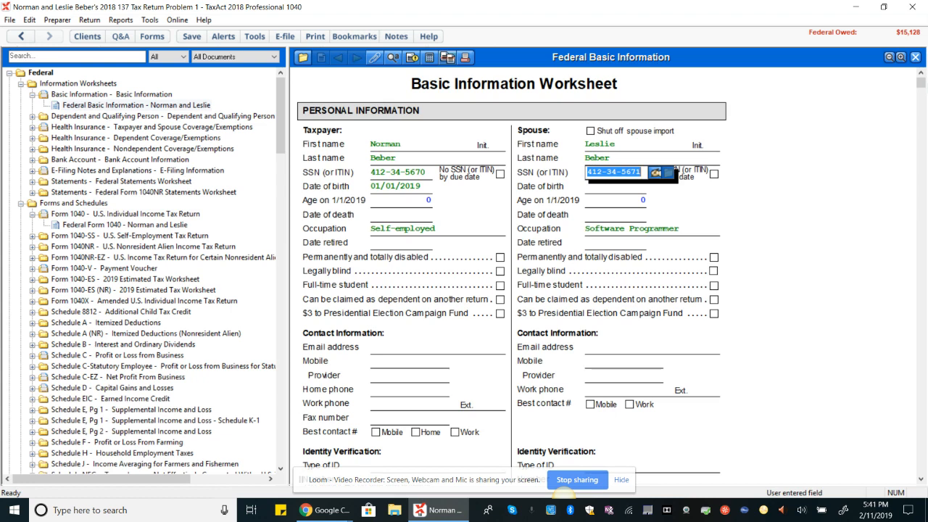
click(138, 224)
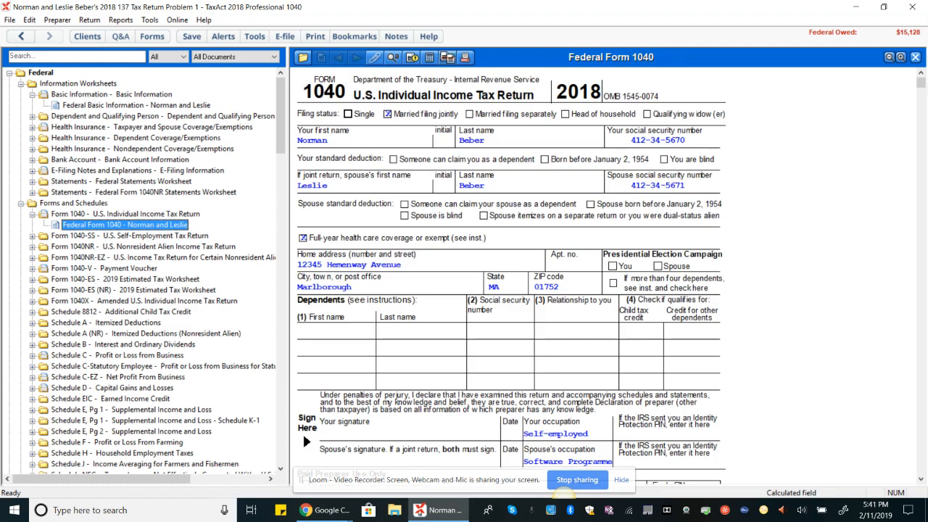
scroll(302, 431, down, 10)
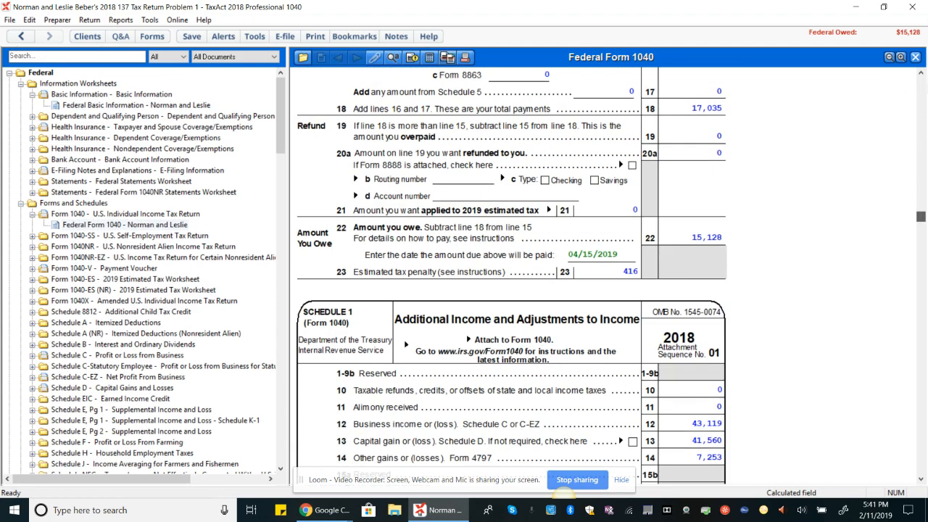
scroll(302, 431, up, 5)
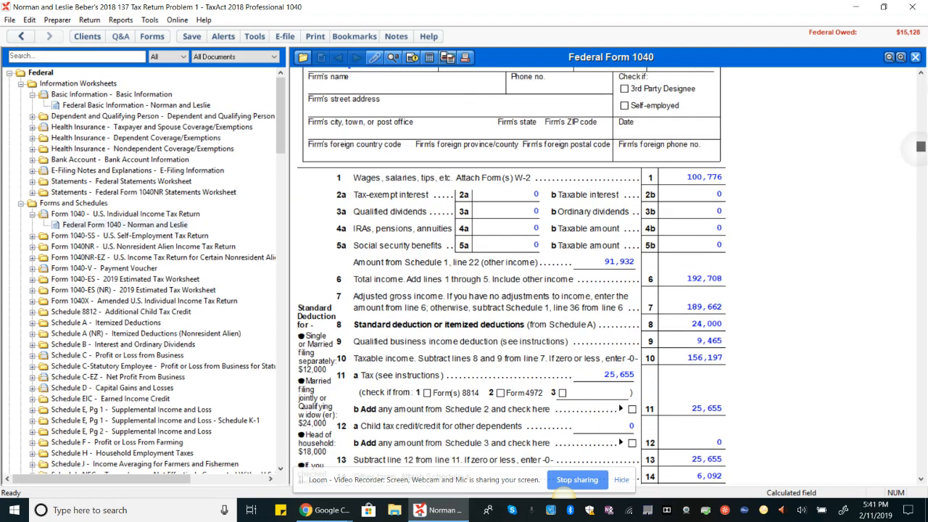
scroll(511, 276, down, 5)
scroll(511, 275, down, 10)
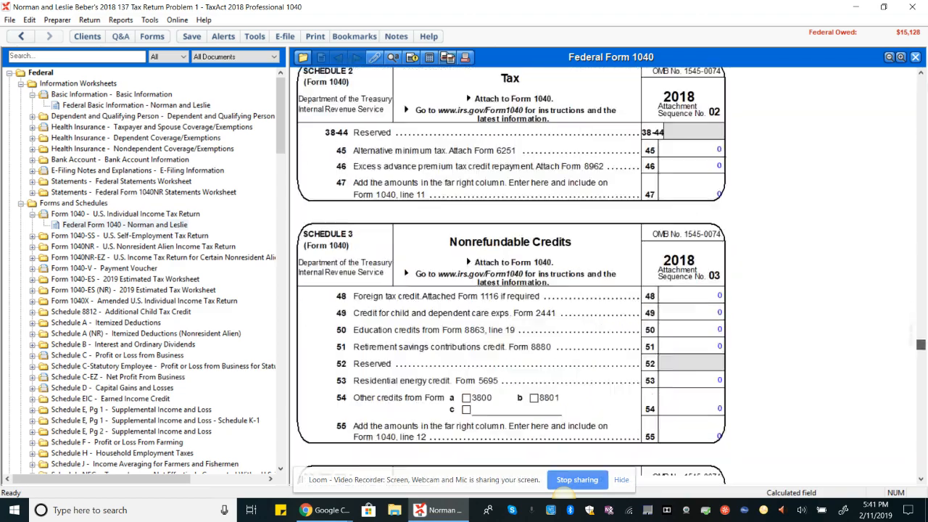
scroll(511, 275, up, 13)
scroll(511, 276, up, 5)
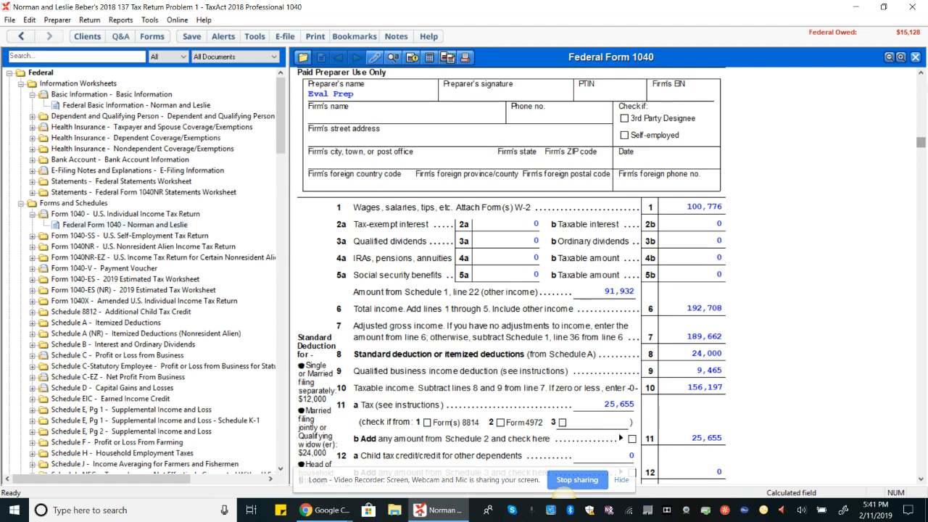
- Show the supporting forms behind the wages on line 1 of Form 1040, and close their list
click(692, 208)
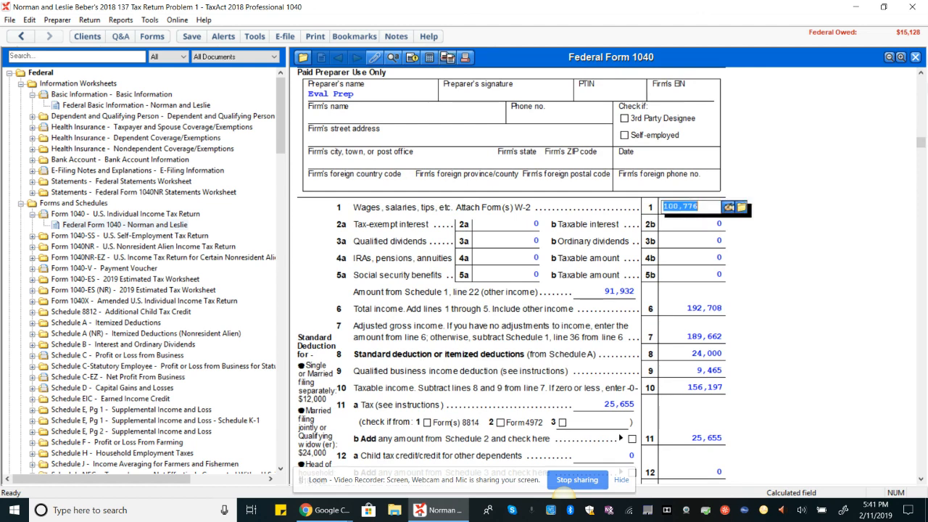
click(728, 207)
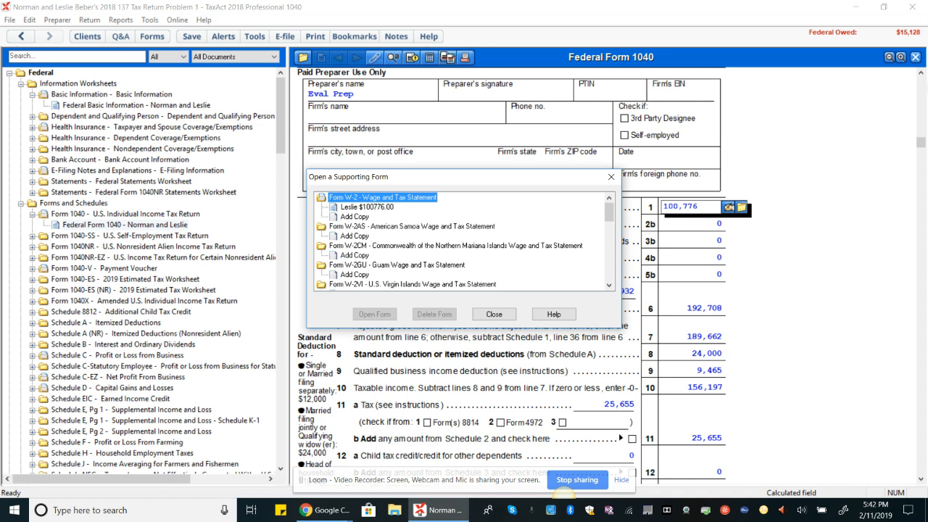
key(Escape)
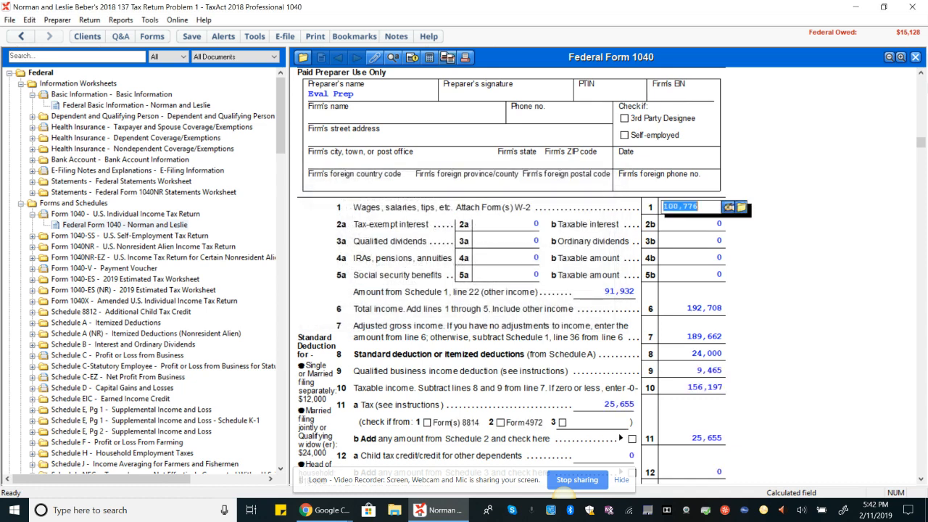
- Expand the Documents Received group and open the spouse's existing Form W-2
drag(288, 173, 285, 173)
drag(279, 127, 279, 437)
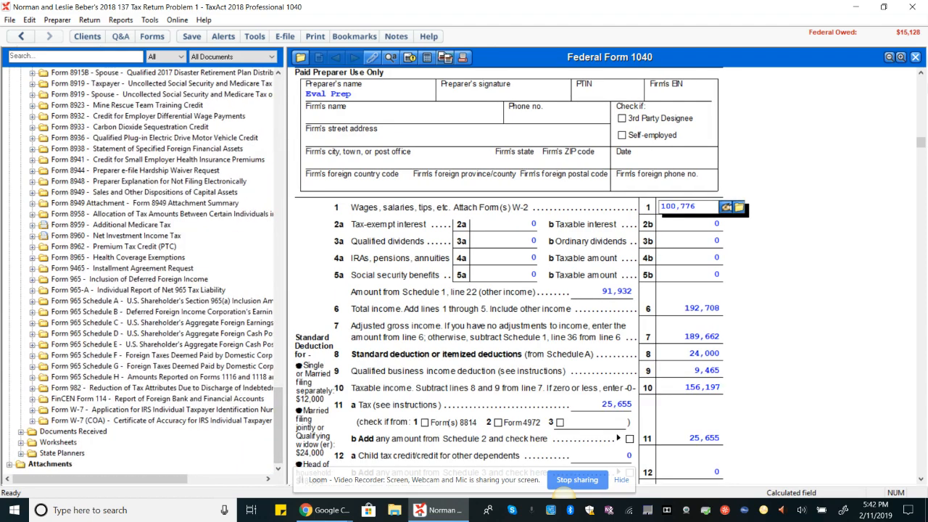
click(21, 432)
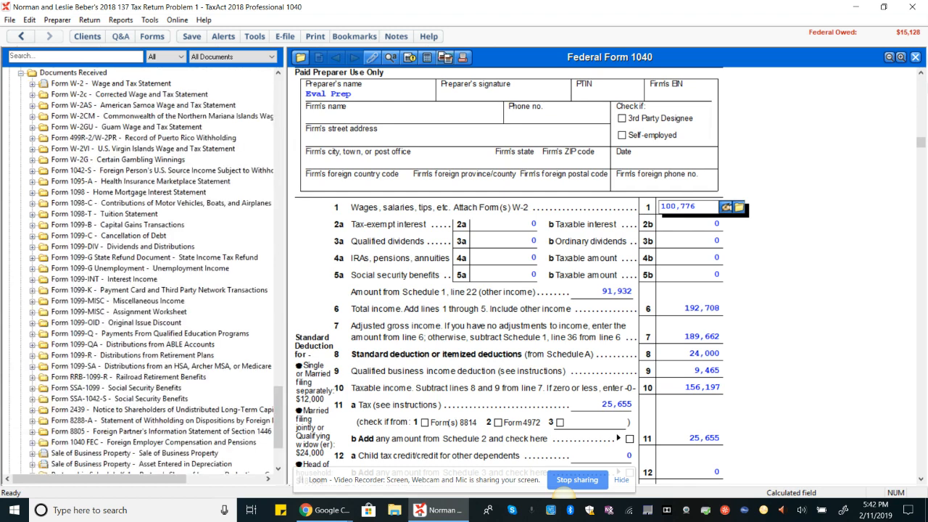
double_click(111, 84)
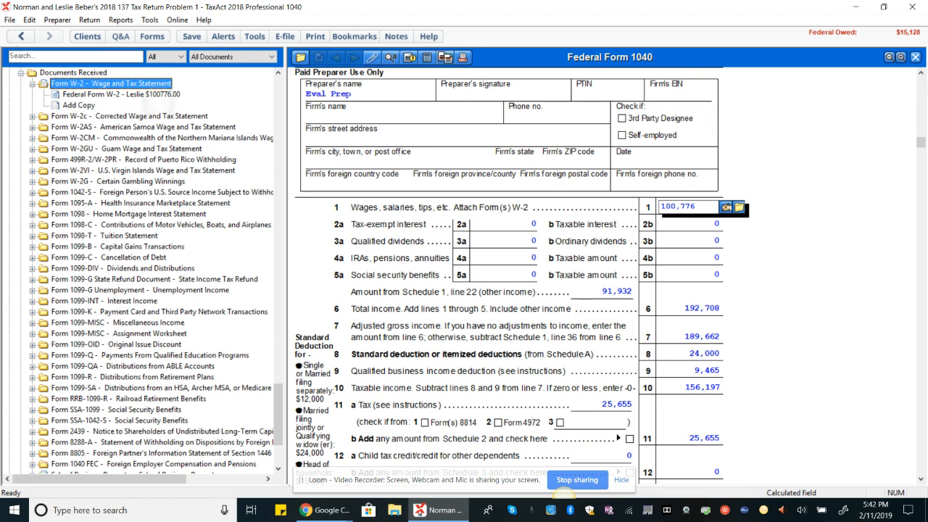
double_click(134, 95)
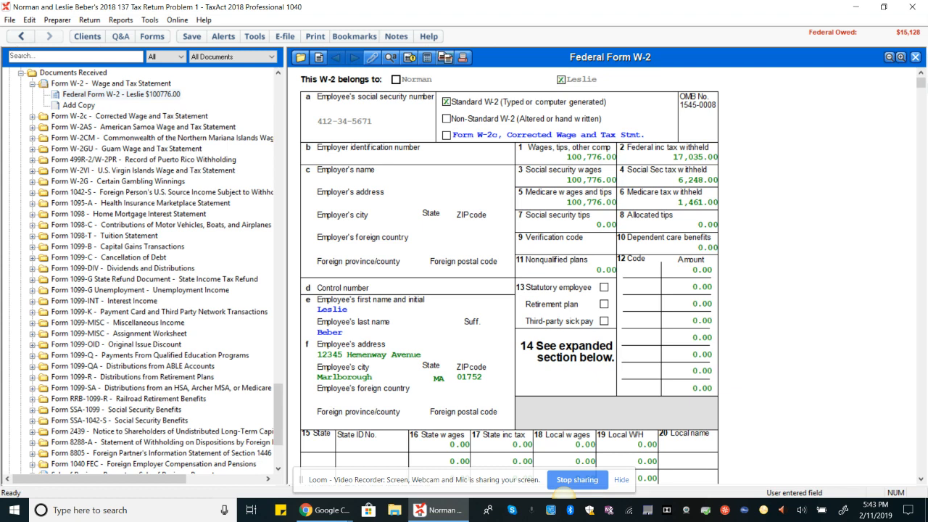
- Complete the W-2's first state row with Massachusetts, state wages of 100,776 and state income tax of 4,800
scroll(508, 275, down, 3)
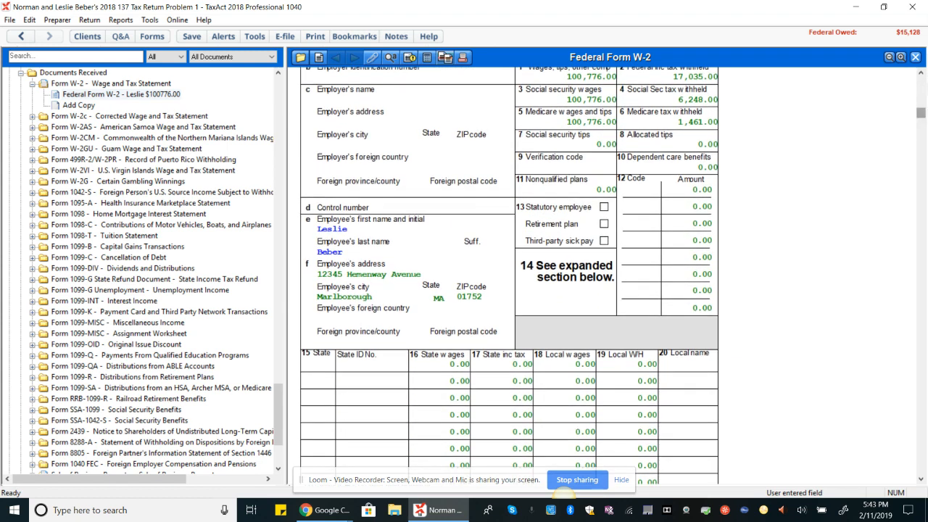
click(316, 365)
click(508, 364)
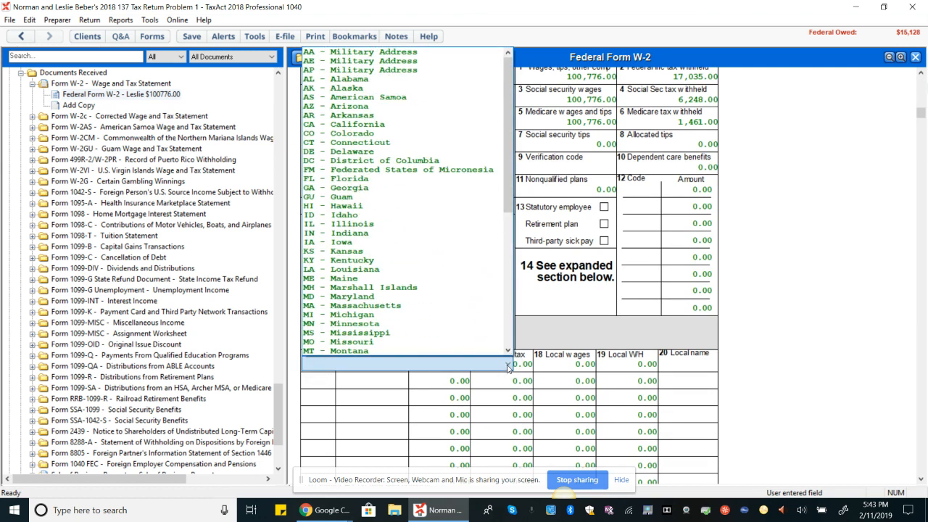
click(384, 305)
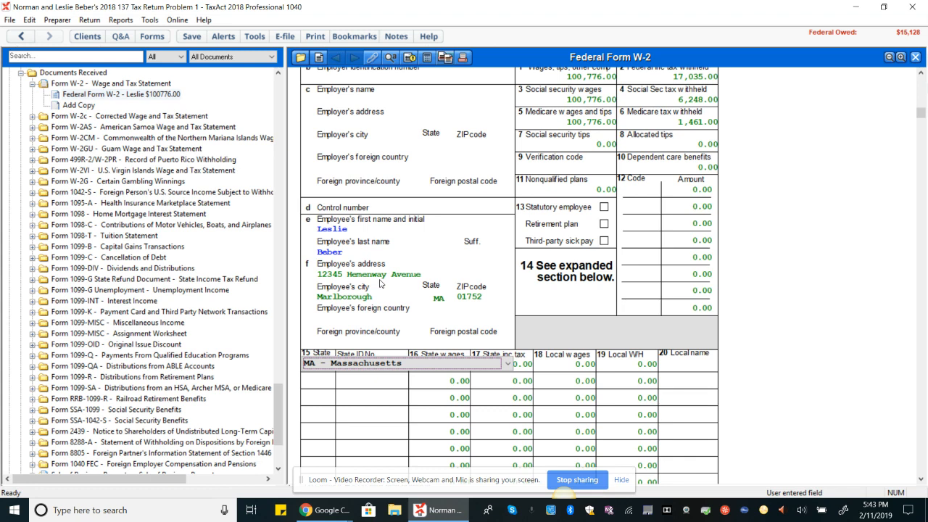
key(Tab)
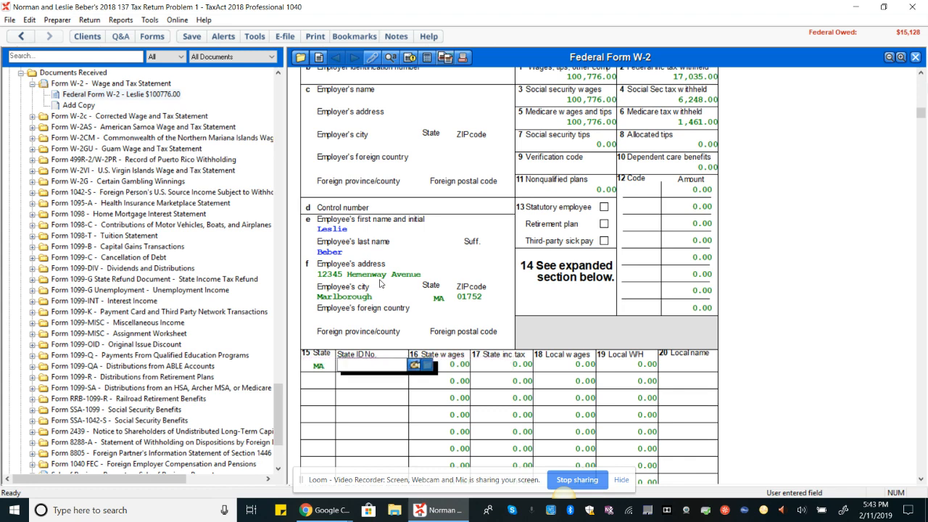
key(Tab)
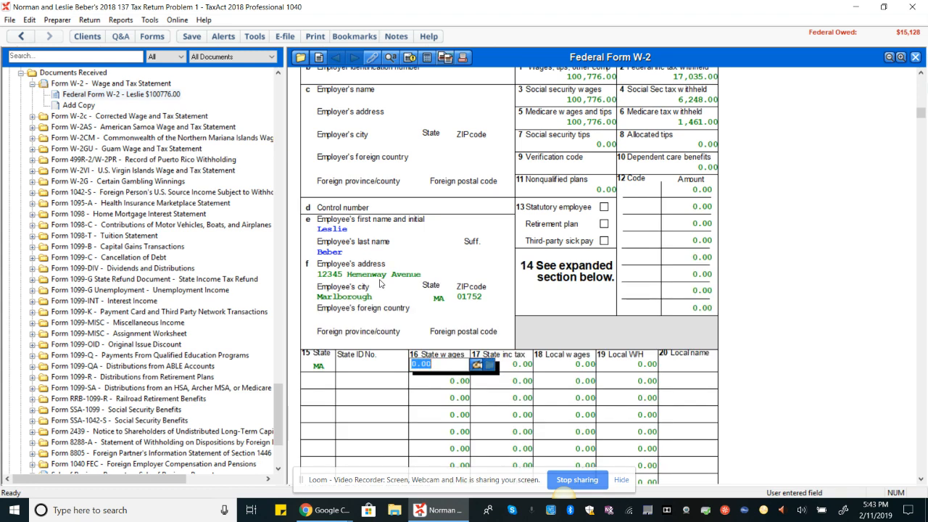
text(100776)
key(Tab)
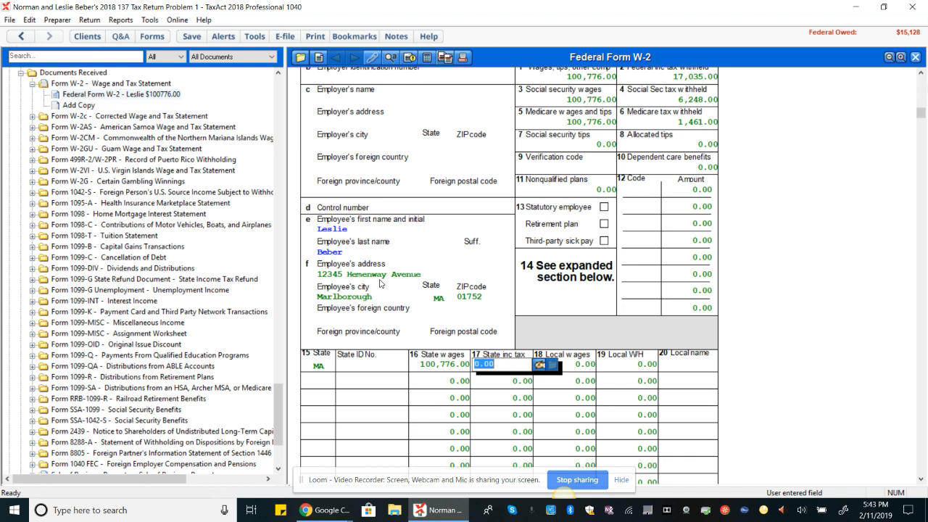
text(4800)
key(Tab)
key(Tab)
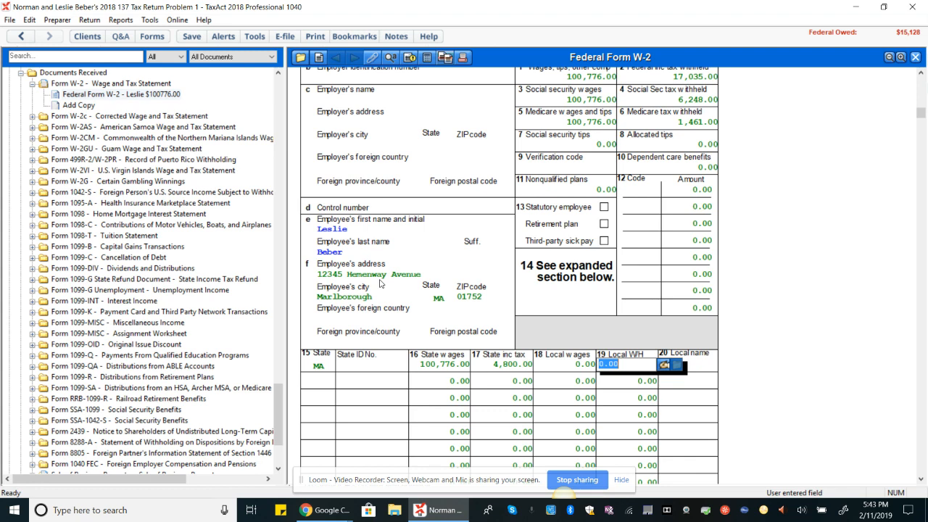
click(641, 190)
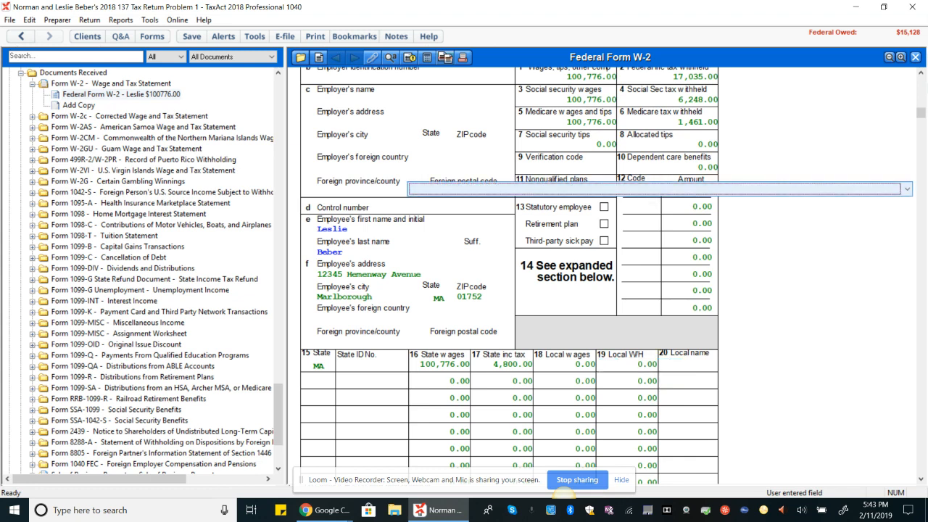
click(685, 223)
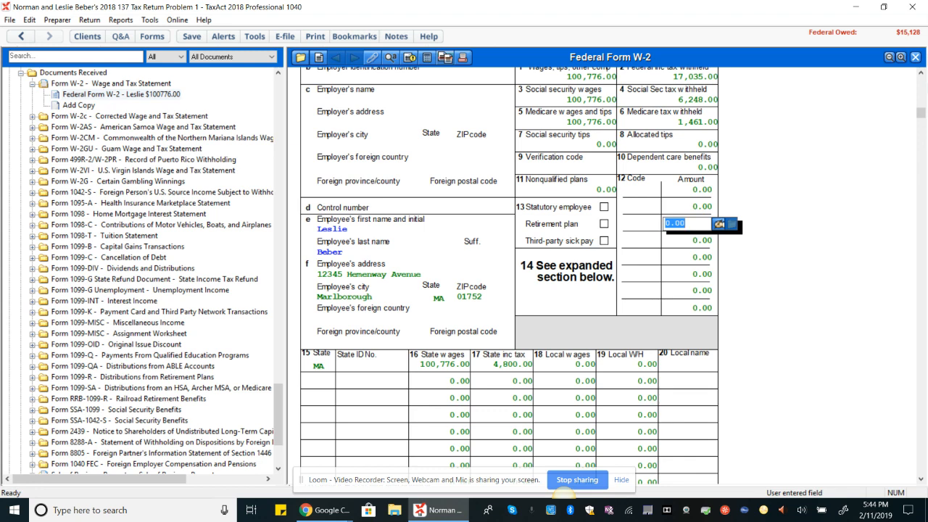
click(277, 409)
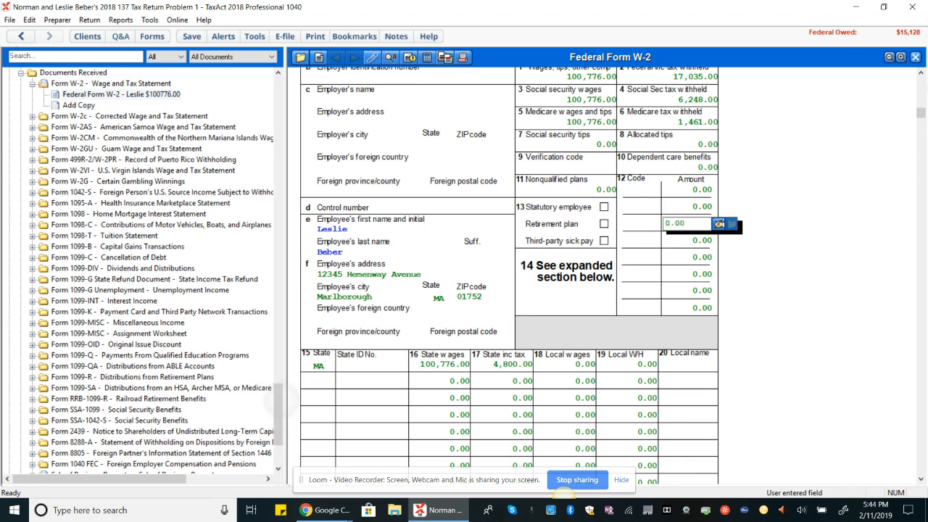
right_click(277, 398)
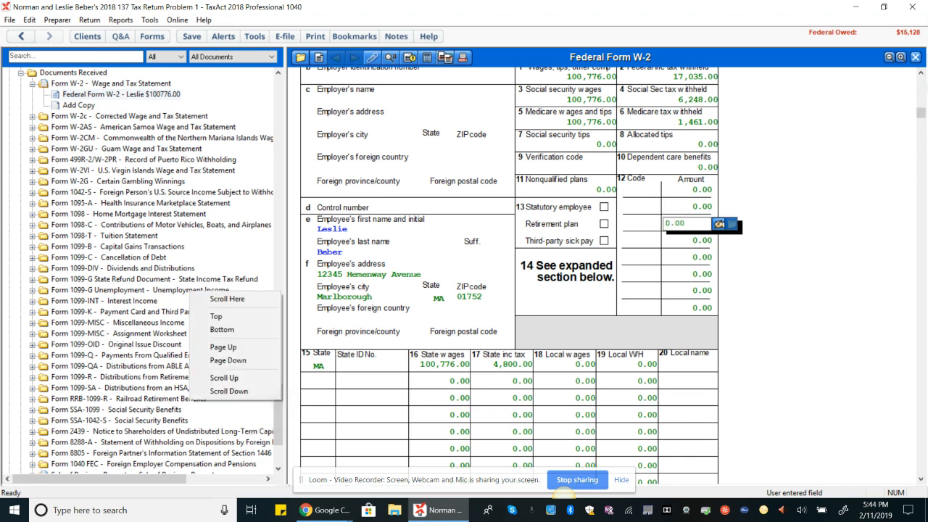
- Switch to Chrome to check the W-2 amounts in the tax problem statement, and return to TaxAct
click(319, 509)
click(275, 449)
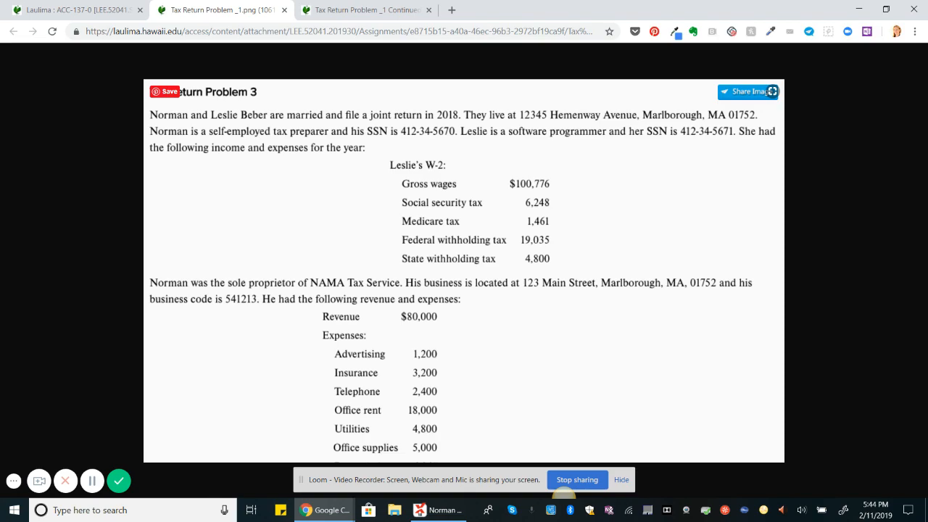
key(alt+Tab)
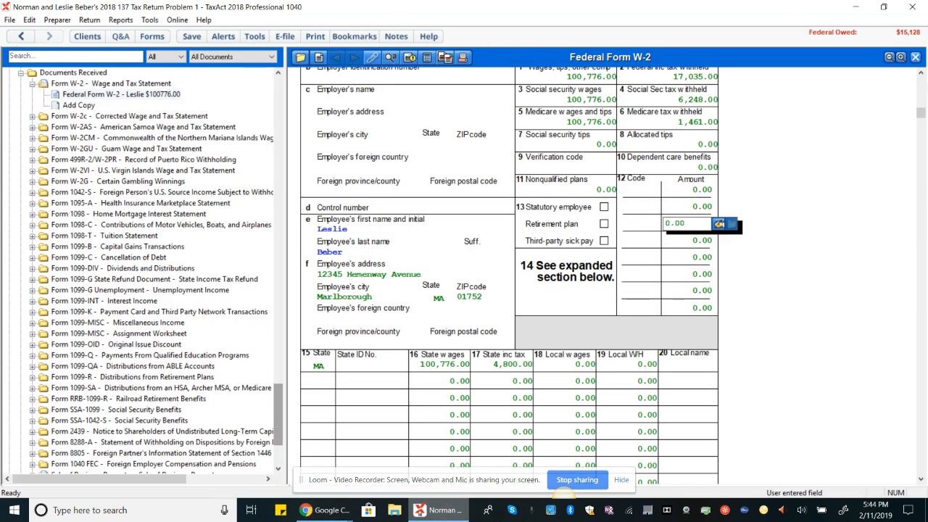
- Reopen the couple's Form 1040 from the Forms and Schedules group
scroll(145, 271, up, 20)
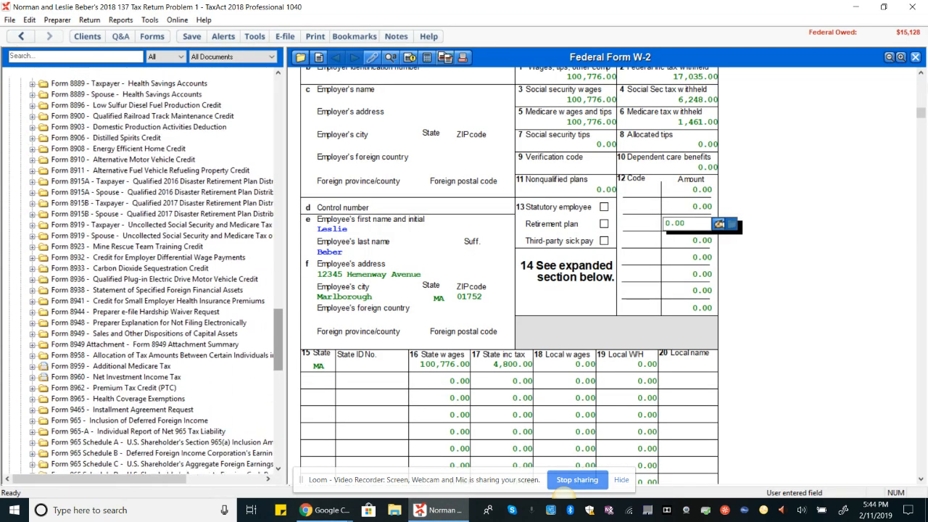
scroll(145, 271, up, 20)
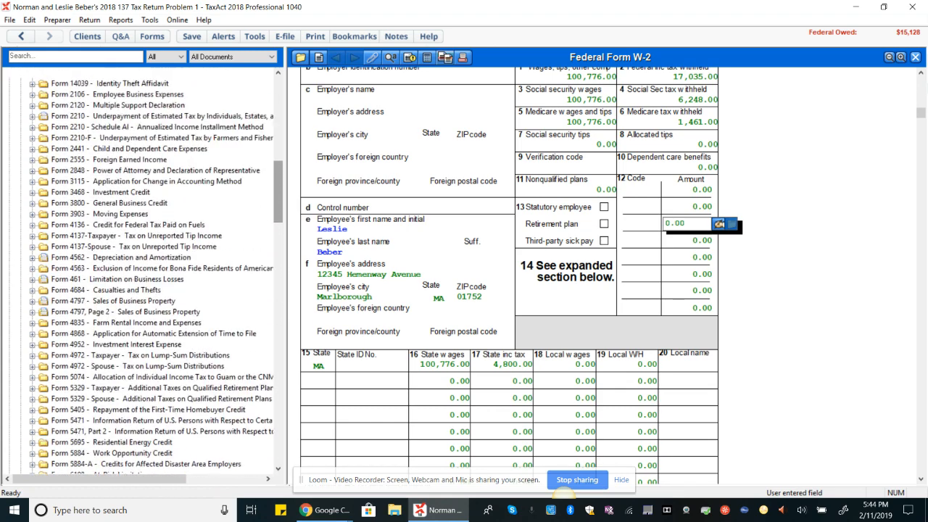
scroll(145, 272, up, 15)
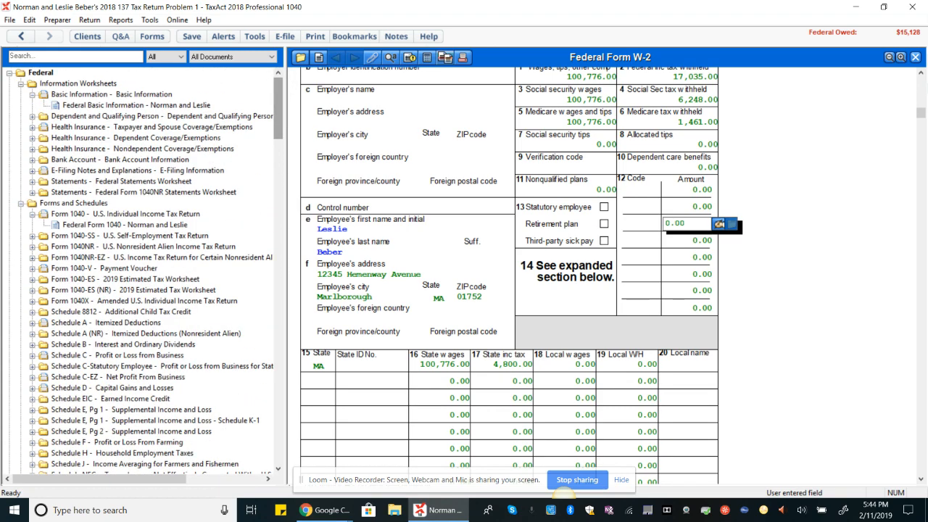
click(125, 224)
double_click(156, 227)
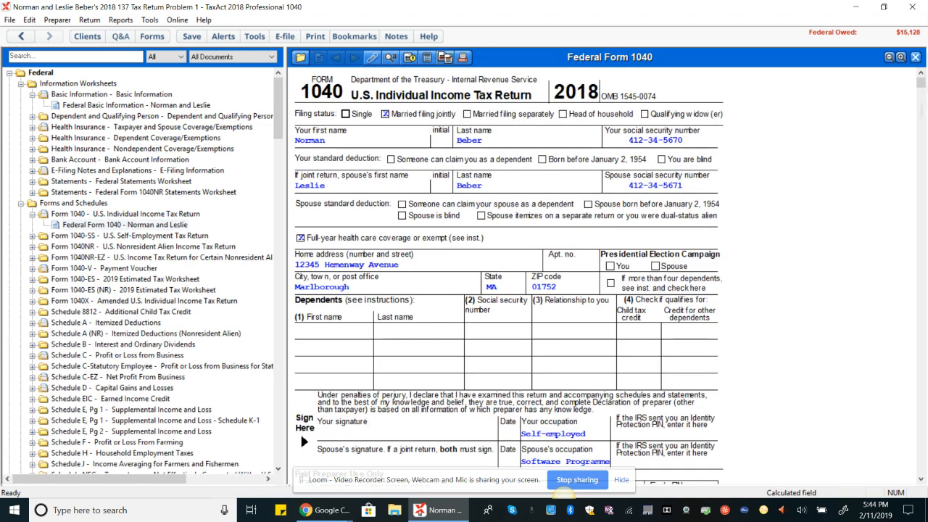
- Trace the other income amount from Schedule 1, line 22 on Form 1040 to its source on Schedule 1
drag(919, 106, 919, 154)
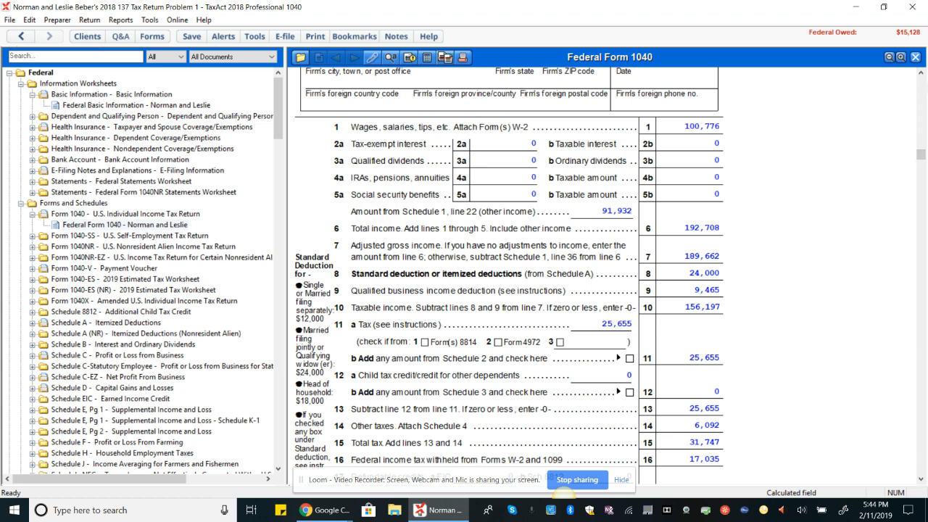
click(638, 210)
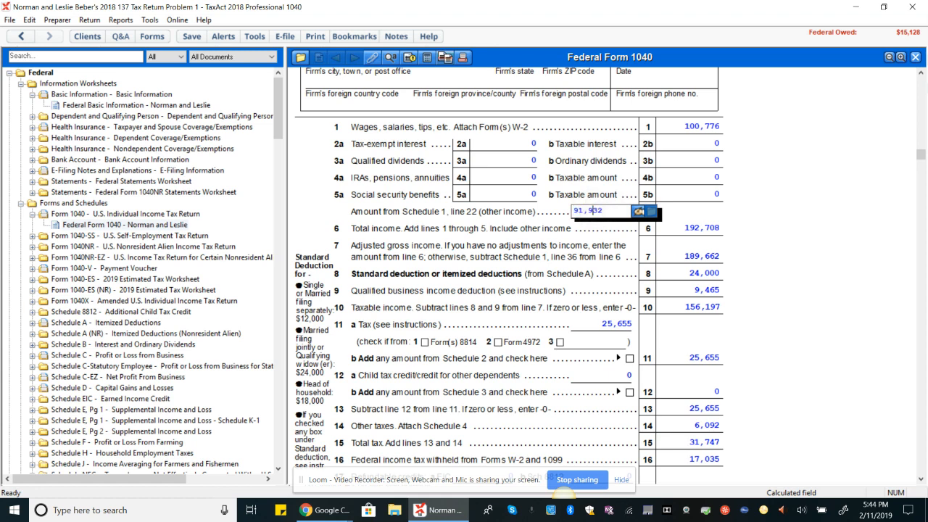
key(super+a)
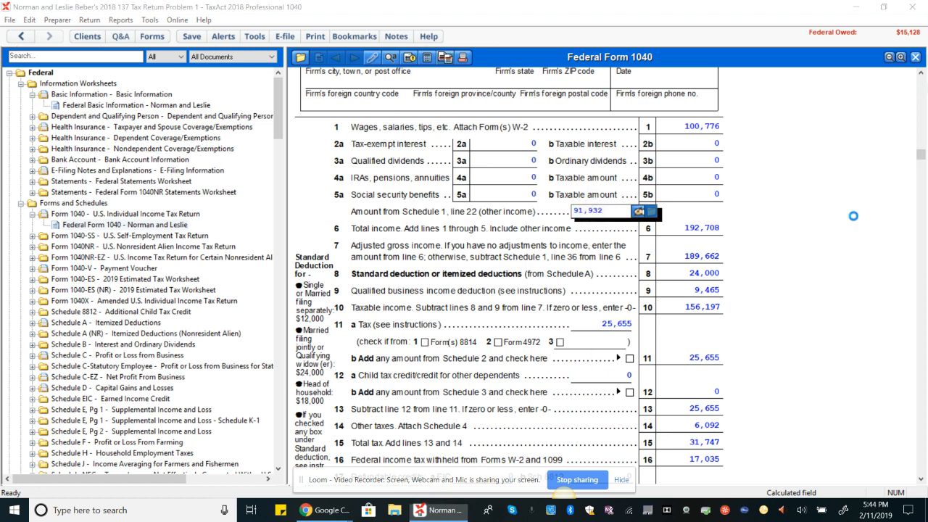
key(super+a)
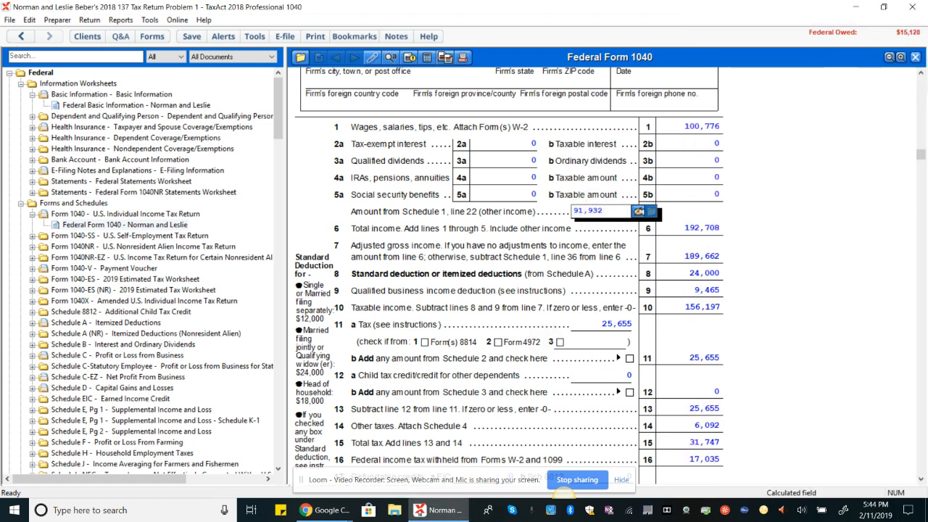
click(638, 211)
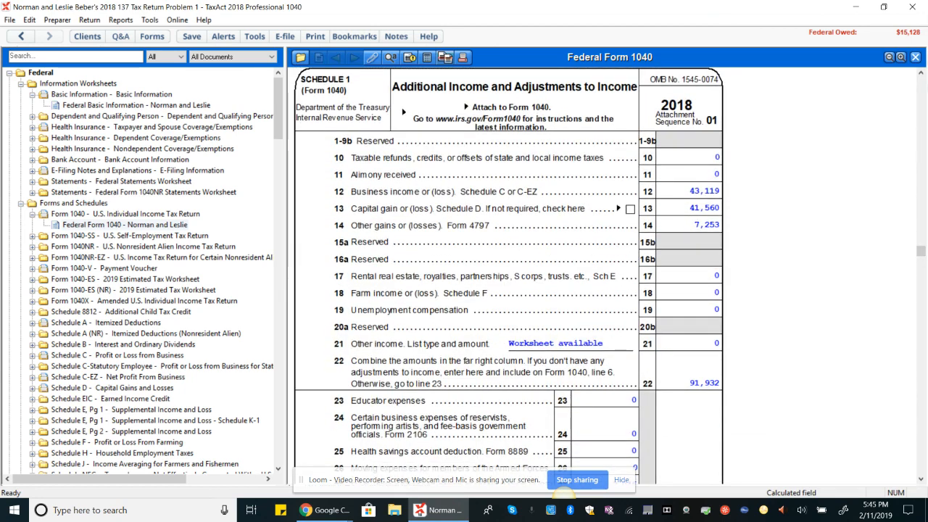
- Check which supporting form feeds the business income on Schedule 1, line 12, and close the list of supporting forms
click(693, 191)
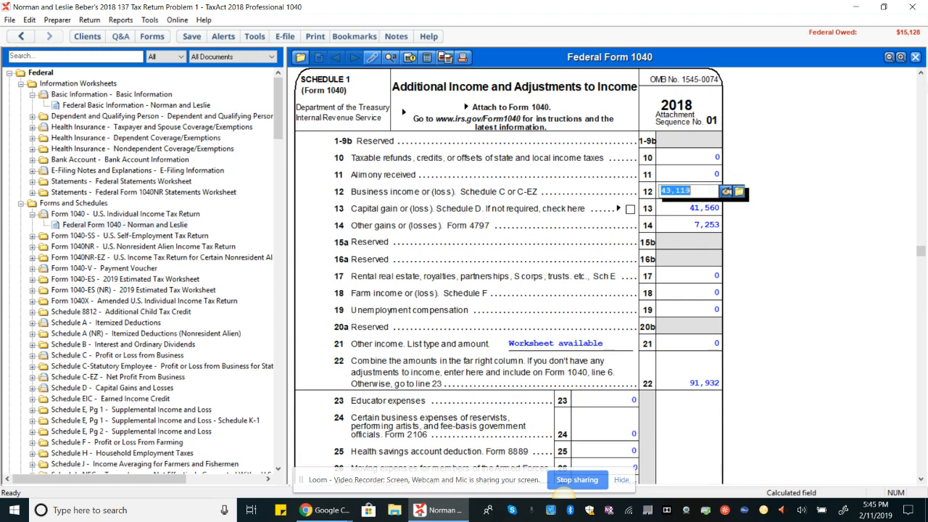
click(739, 192)
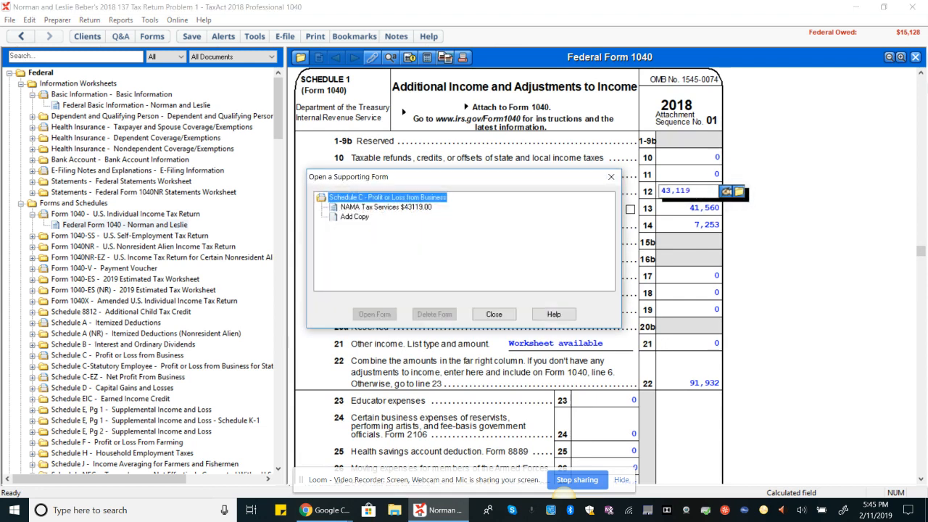
click(493, 314)
click(677, 191)
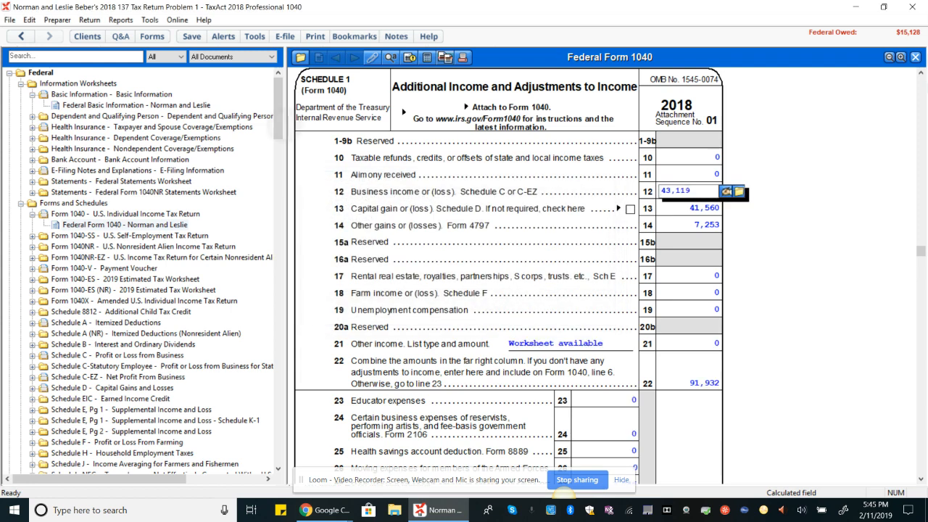
- Open the Federal Schedule C for NAMA Tax Services from the Forms and Schedules group
double_click(117, 366)
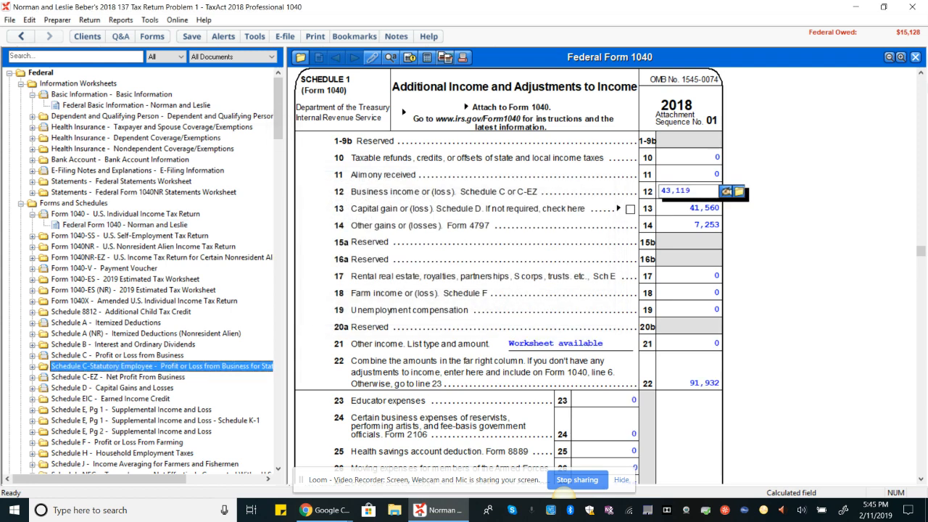
click(118, 355)
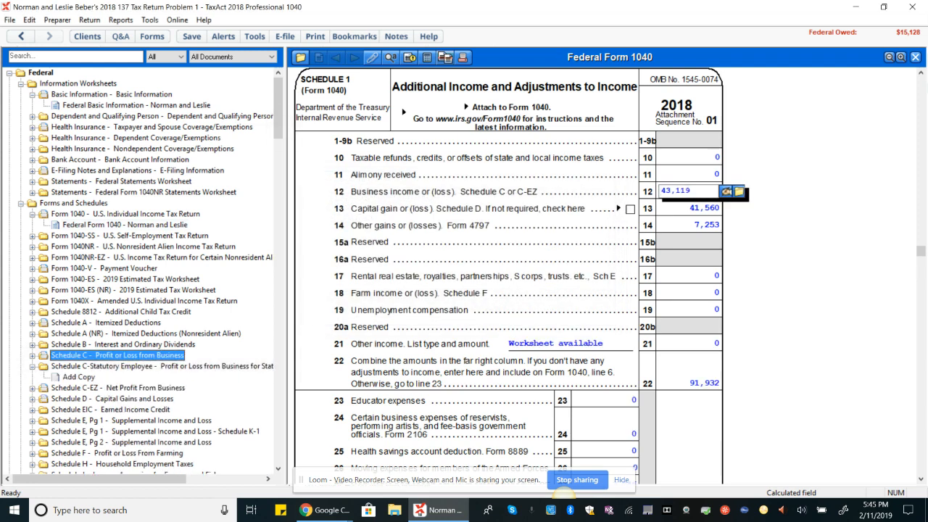
click(33, 355)
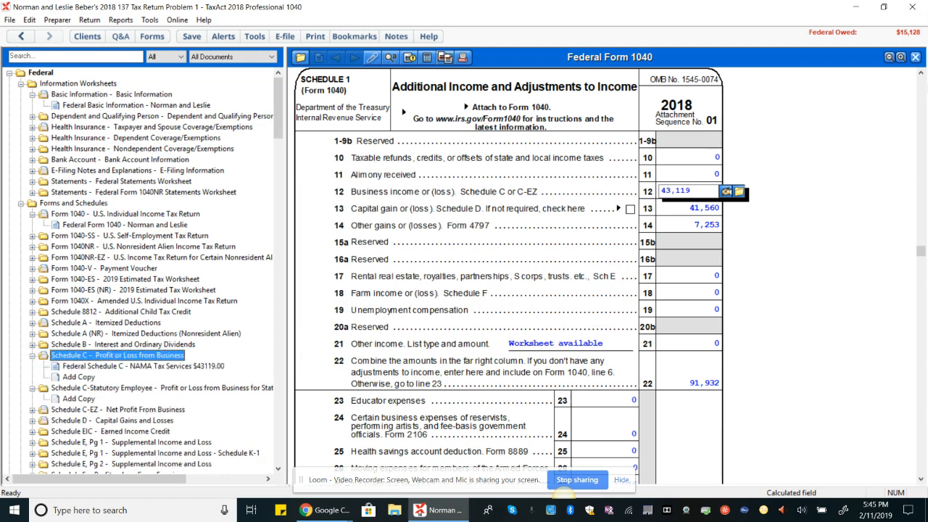
double_click(144, 366)
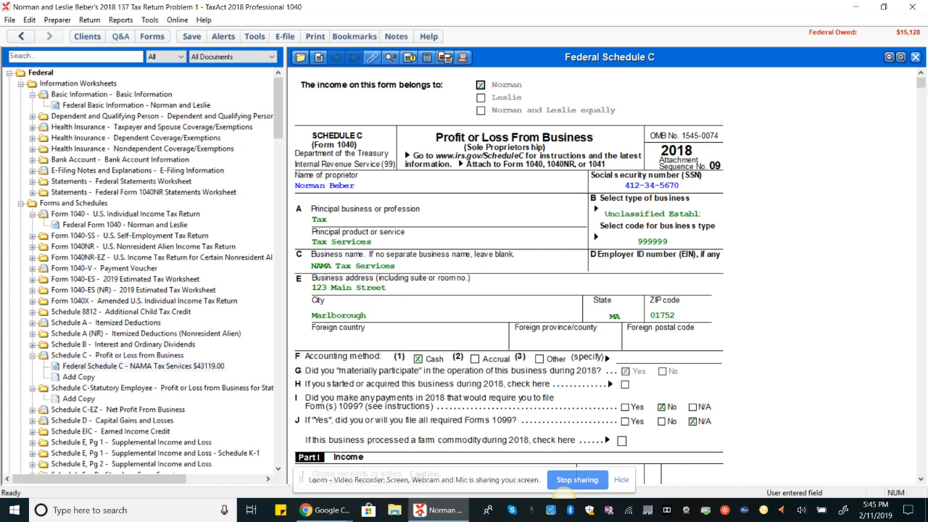
- Set Schedule C's type of business to Unclassified Establishments with business code 999999 after browsing the available categories
click(653, 214)
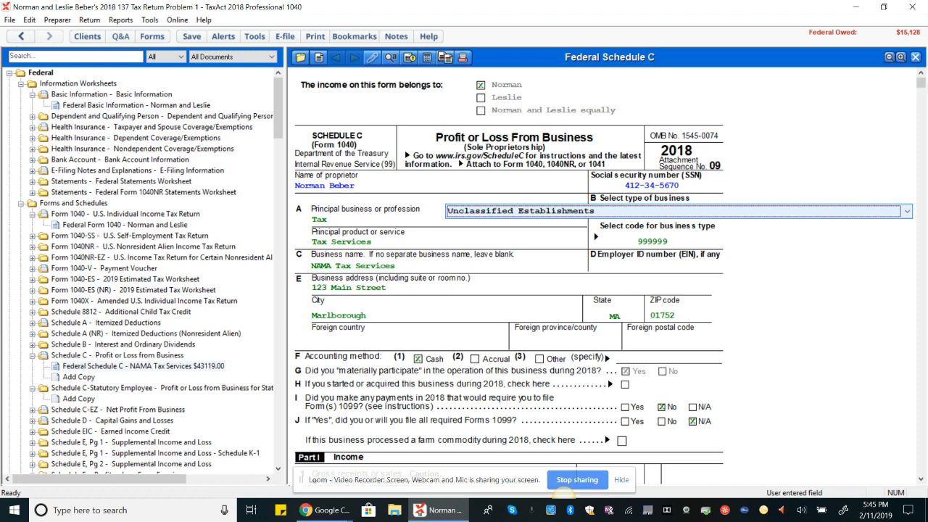
click(907, 211)
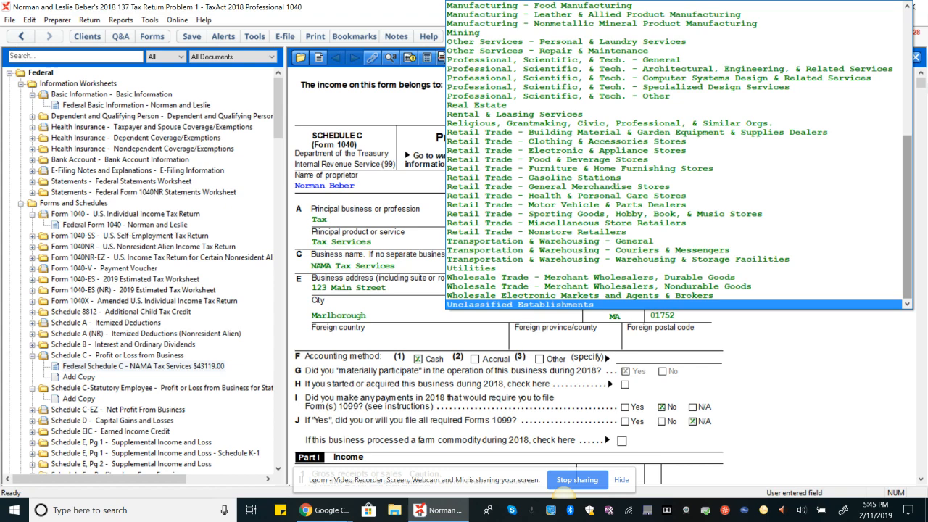
scroll(674, 154, up, 9)
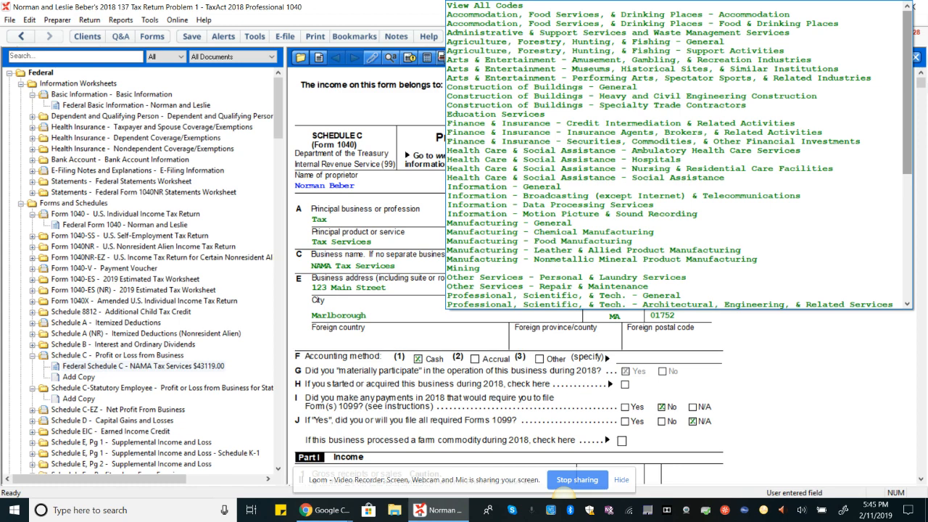
scroll(674, 154, down, 9)
click(509, 304)
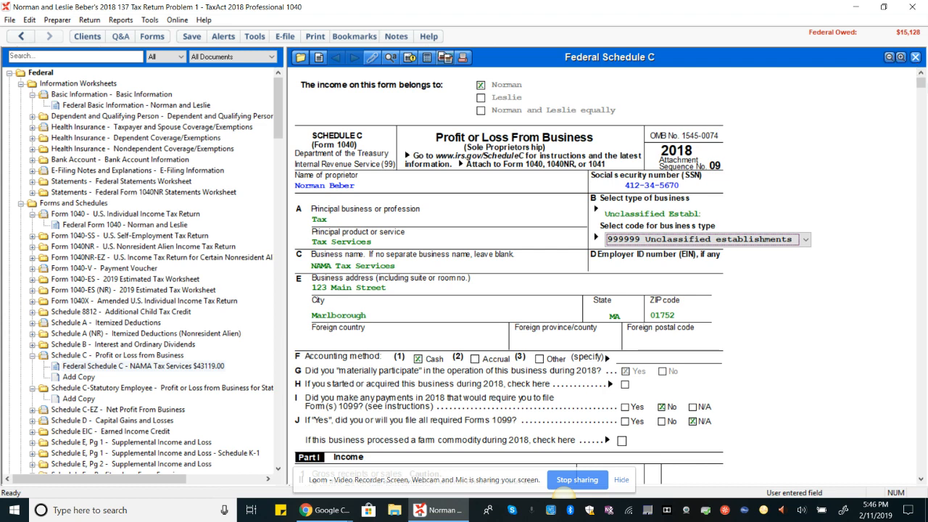
key(Tab)
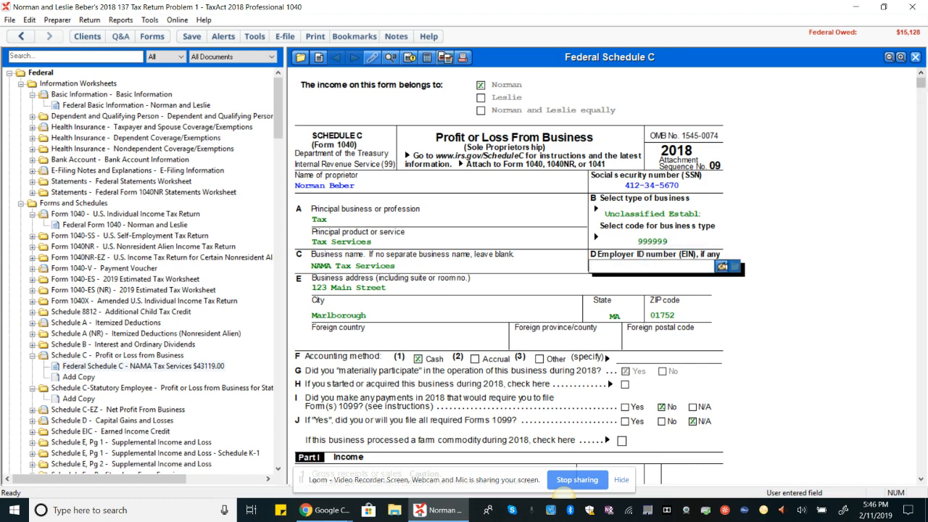
- Clear the overridden gross receipts amount on line 1 of Schedule C, Part I
drag(920, 82, 920, 104)
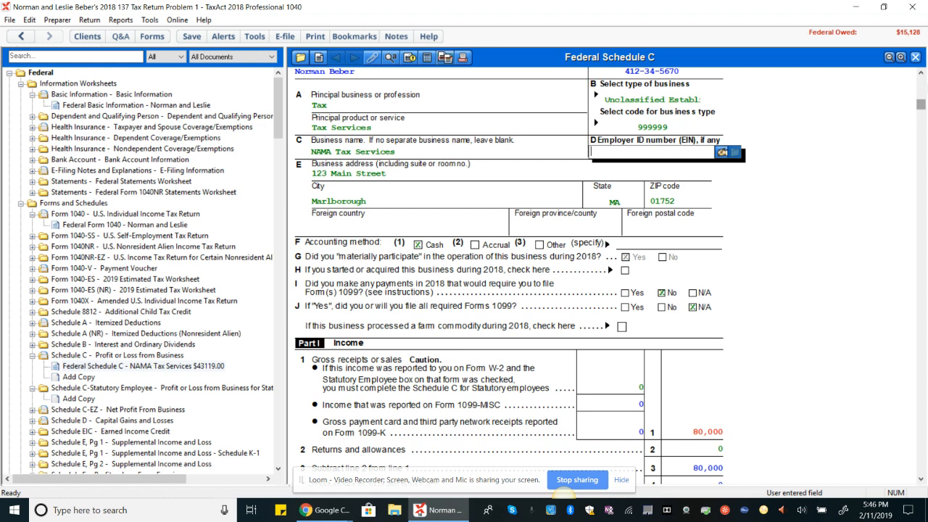
scroll(508, 275, down, 3)
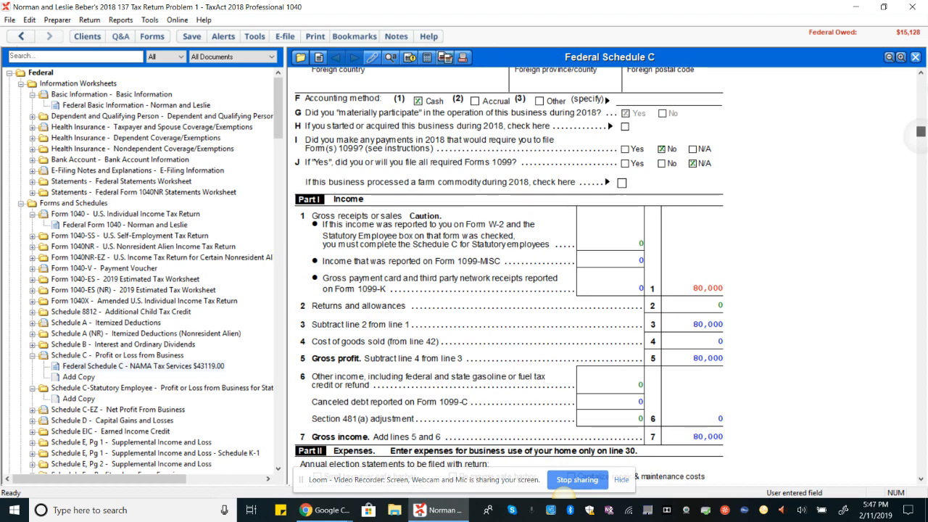
scroll(508, 276, down, 2)
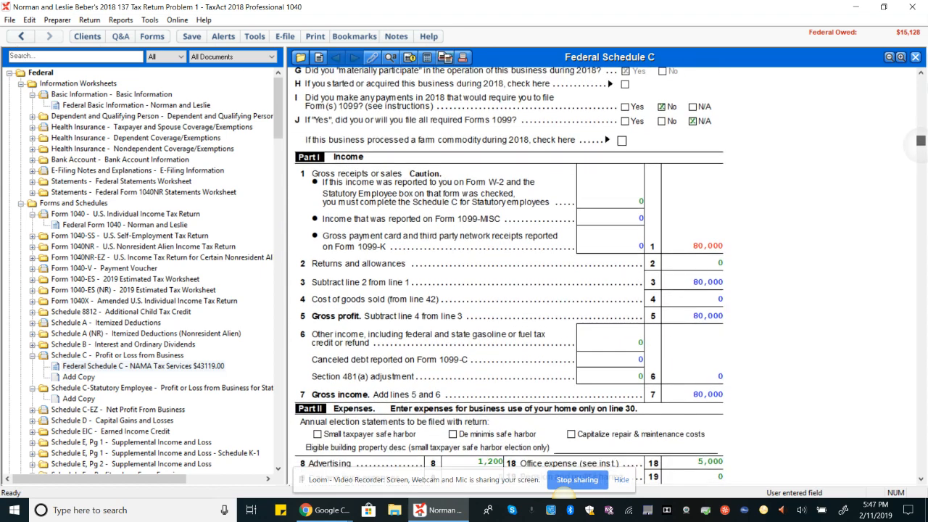
scroll(507, 275, down, 2)
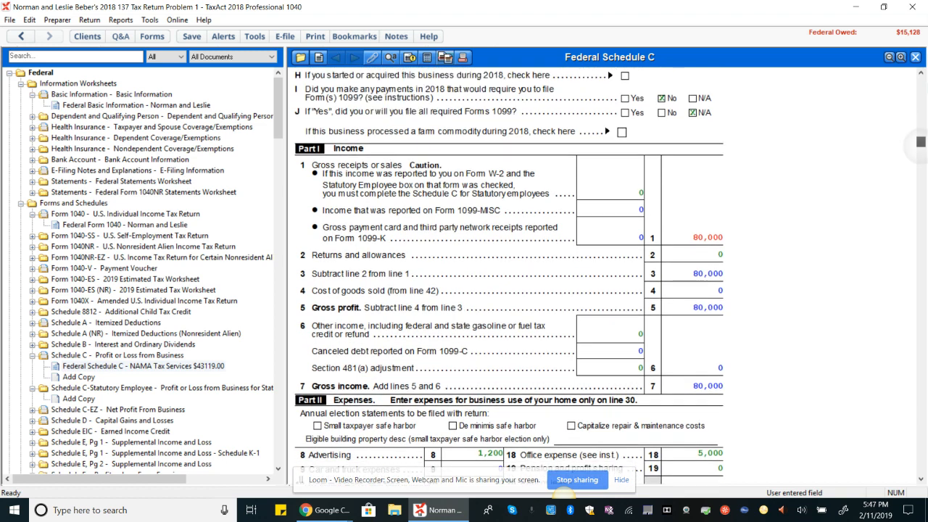
scroll(508, 275, down, 2)
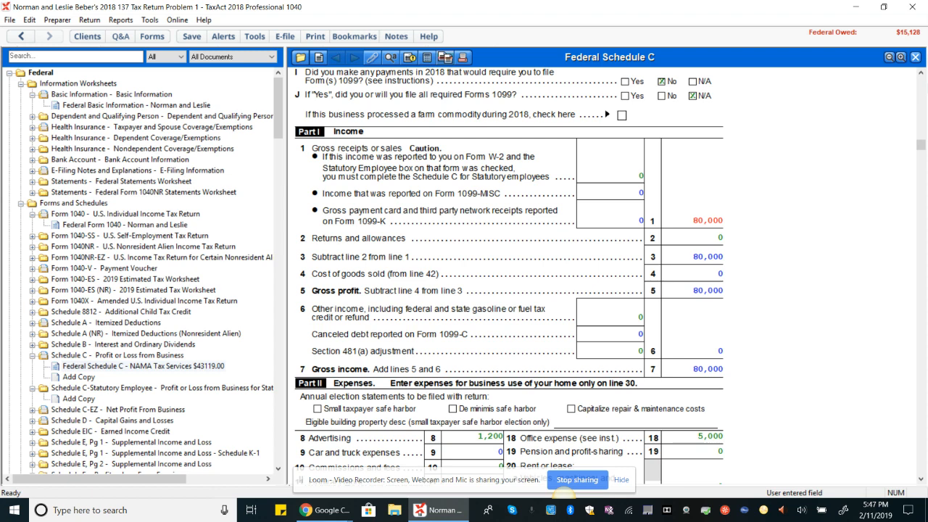
click(705, 220)
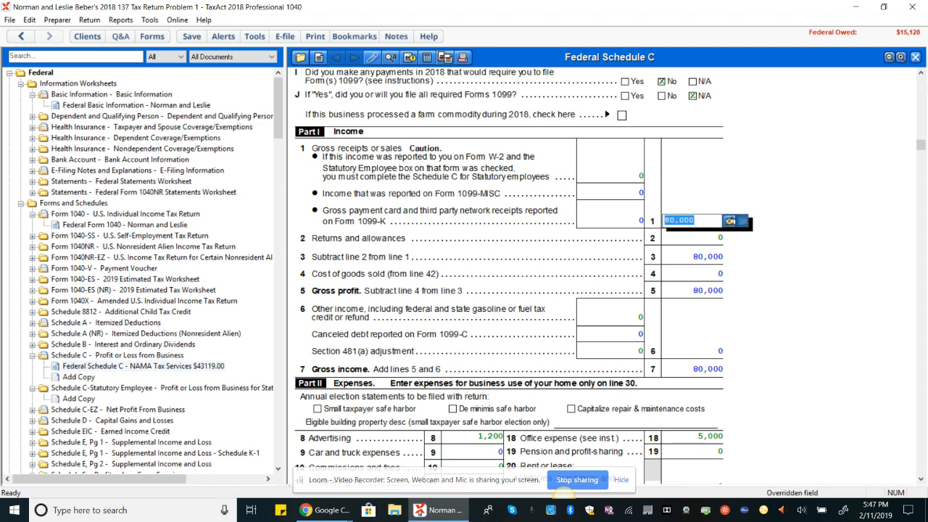
key(Delete)
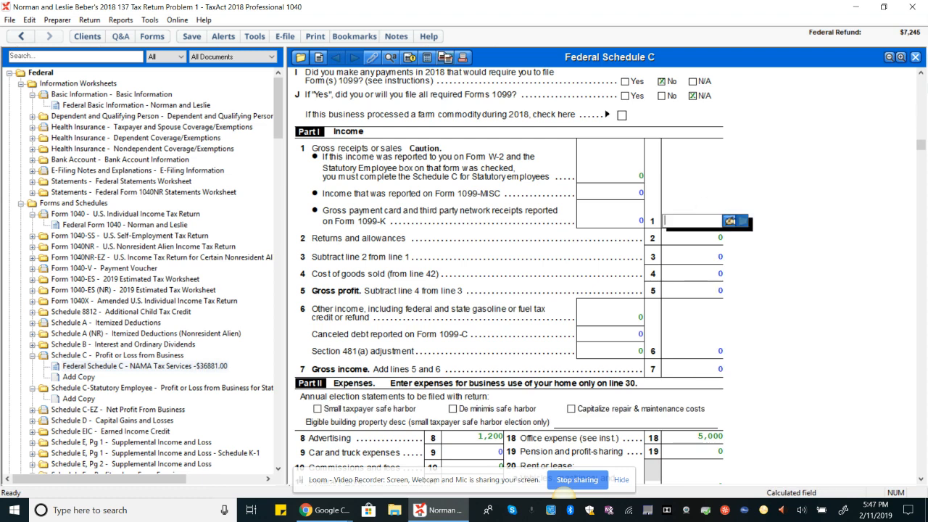
- Open the supporting Form 1099-K from Schedule C's Form 1099-K receipts field, and return to the NAMA Tax Services Schedule C
key(Tab)
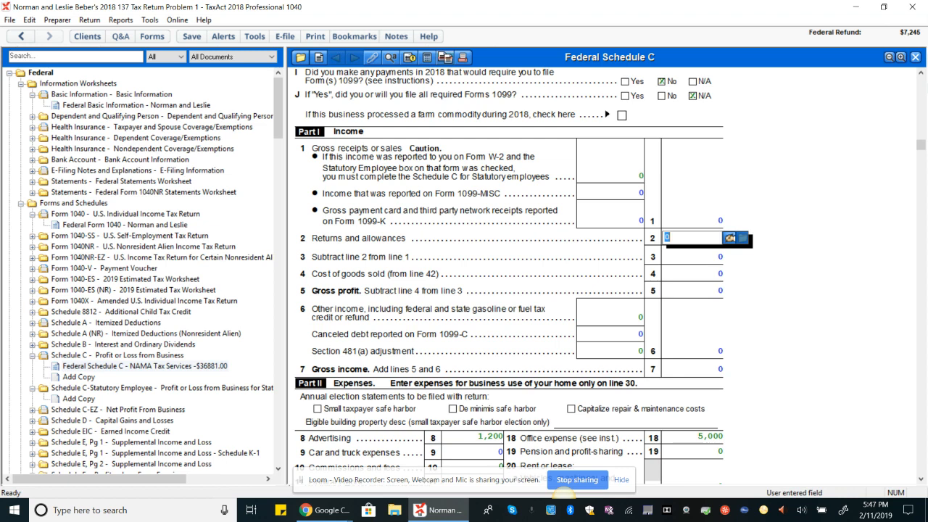
key(shift+Tab)
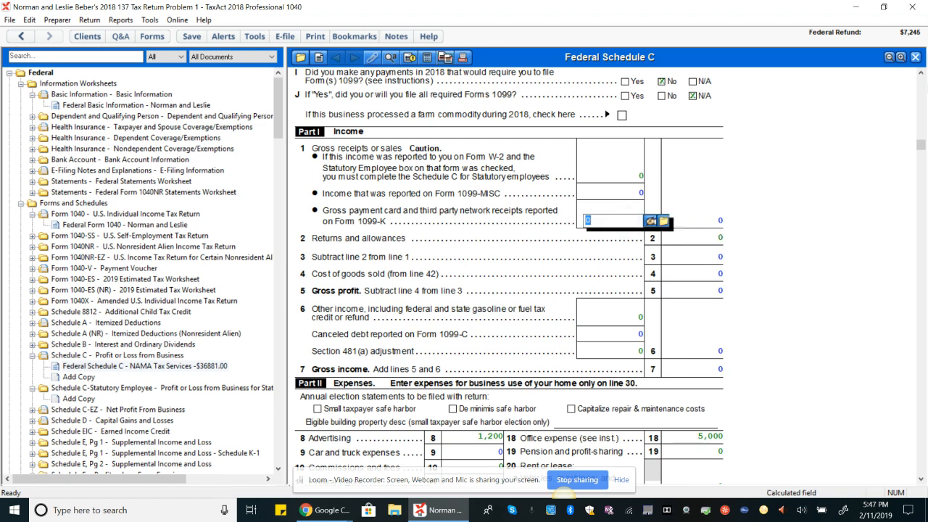
text(8)
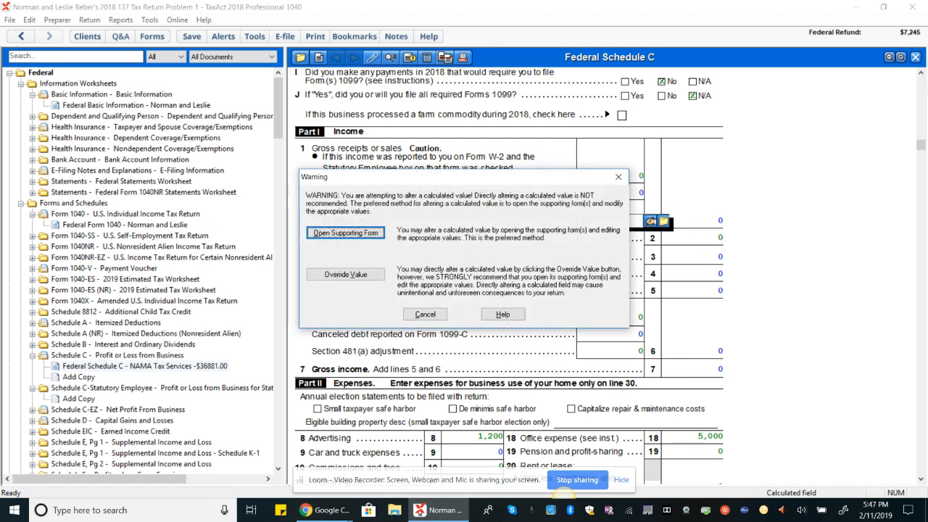
key(Return)
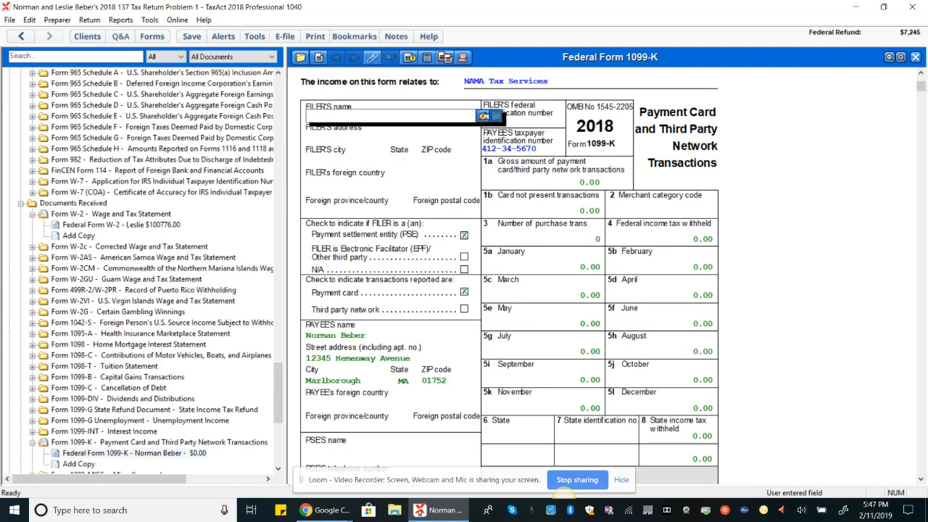
scroll(145, 272, up, 18)
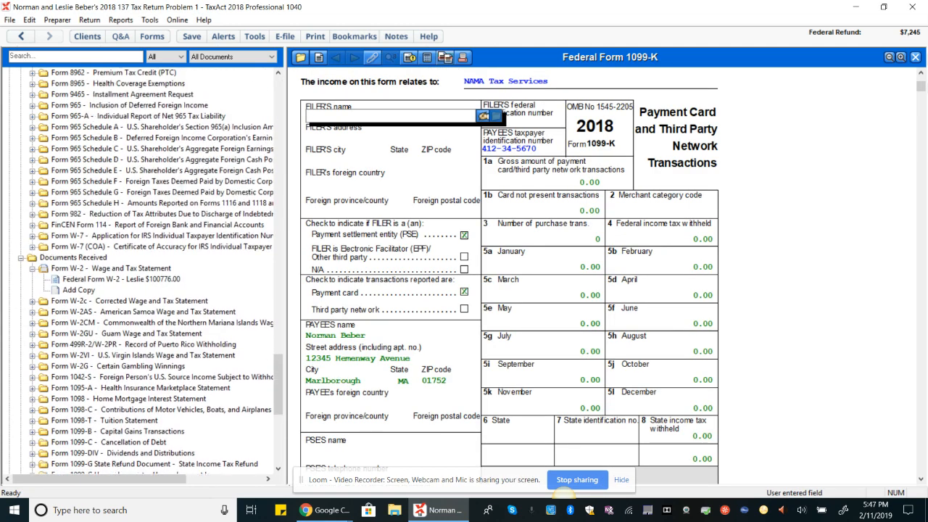
scroll(145, 272, up, 20)
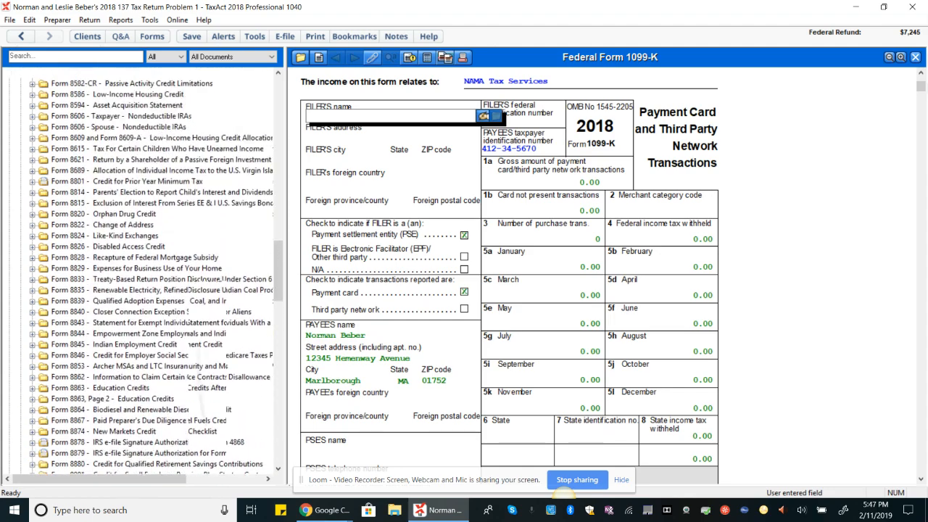
scroll(145, 272, up, 12)
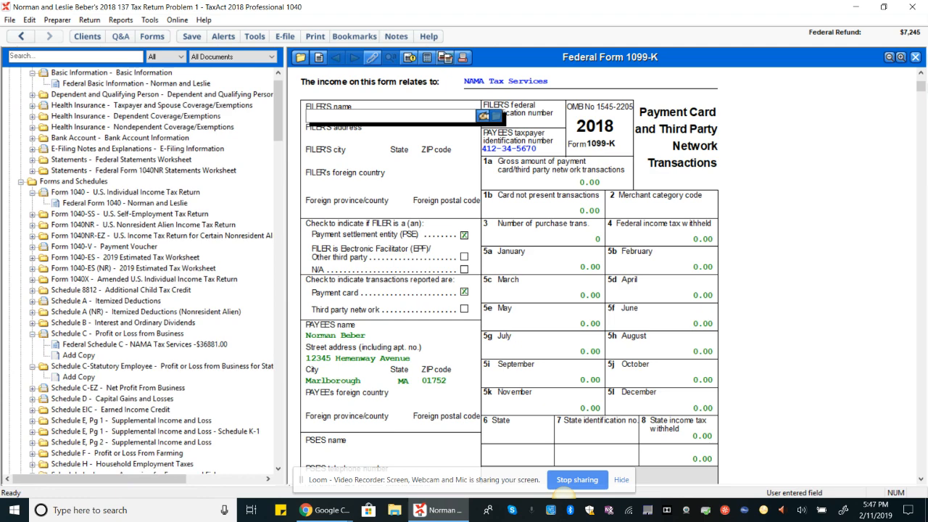
double_click(137, 344)
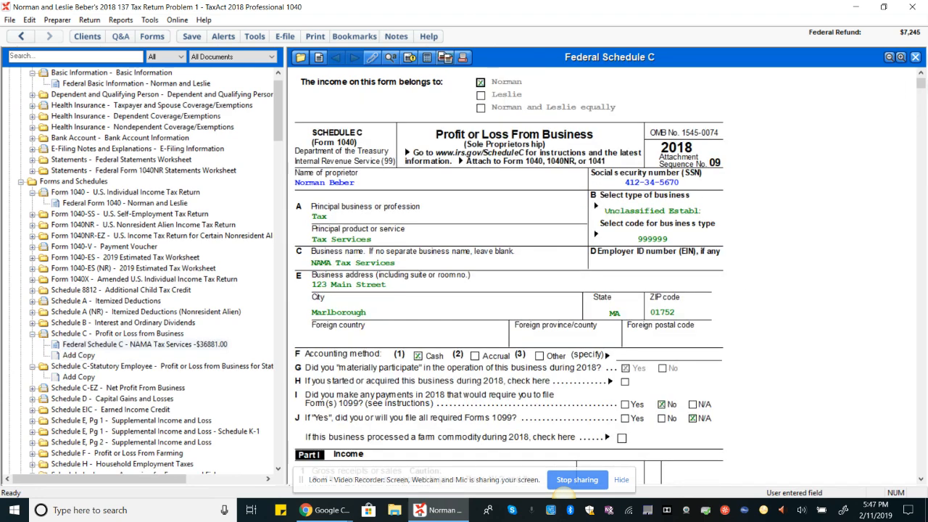
- Override the calculated gross receipts on line 1 of Schedule C with 80,000
scroll(508, 275, down, 3)
scroll(507, 276, down, 3)
scroll(508, 275, up, 3)
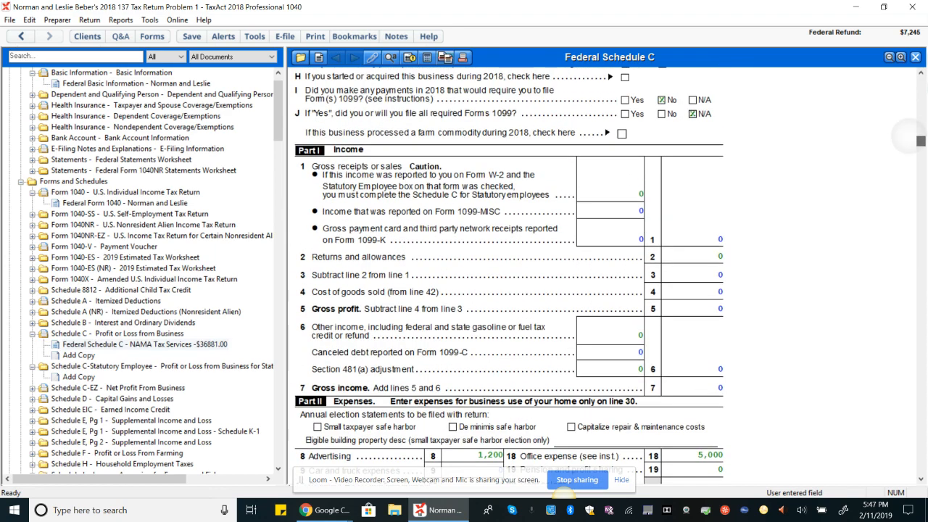
click(696, 240)
text(8)
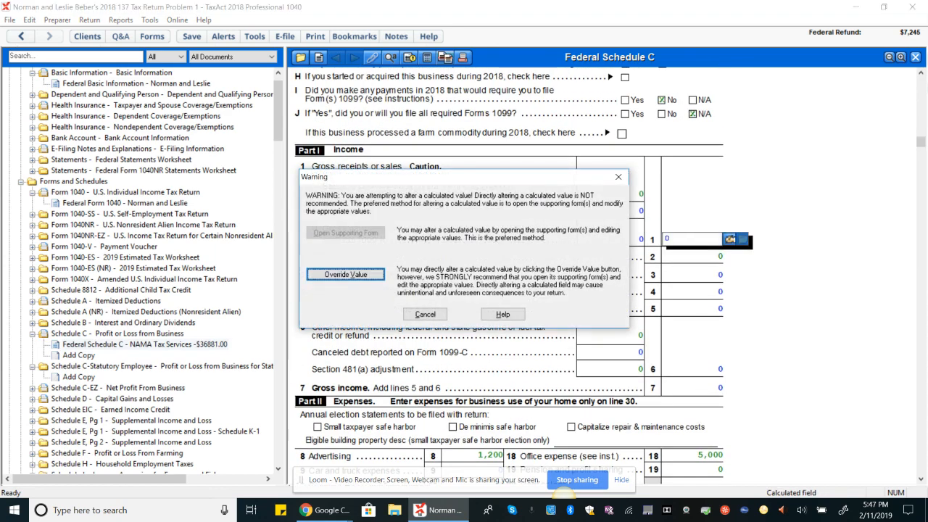
key(Return)
key(BackSpace)
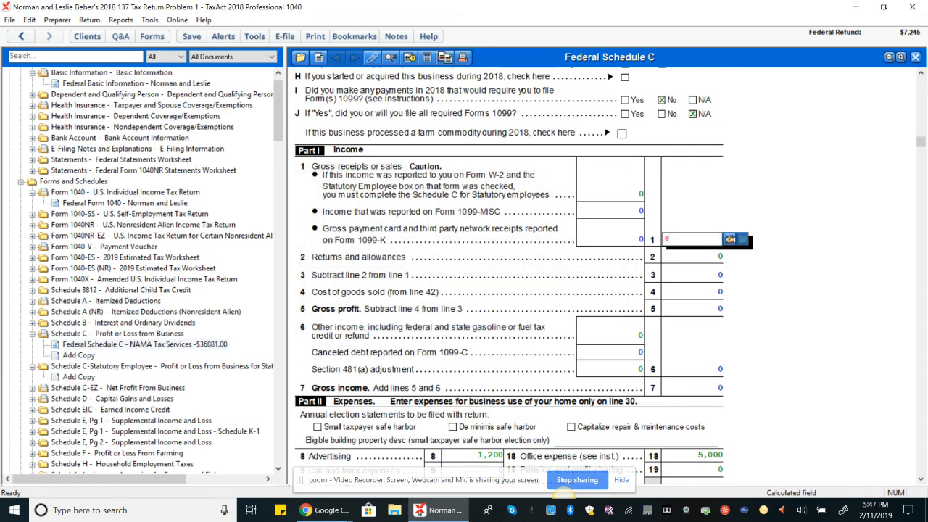
text(80000)
key(Return)
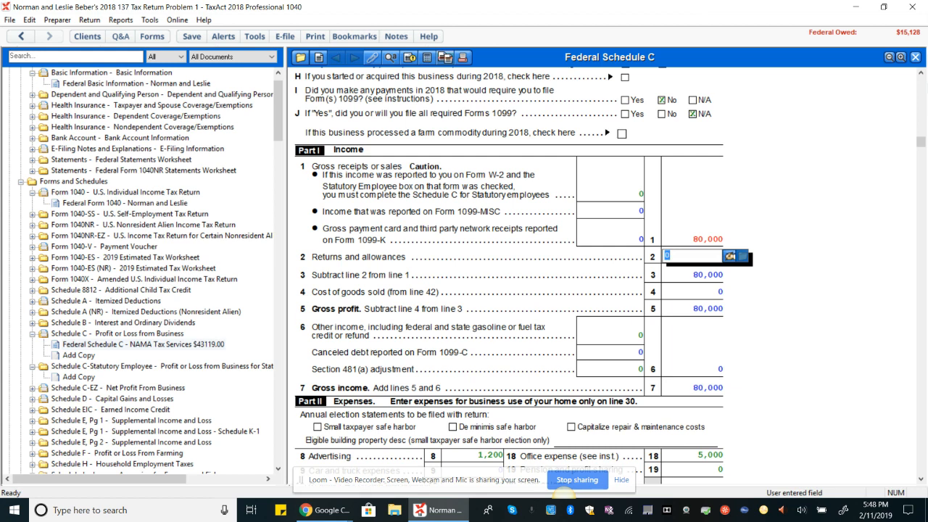
- Review the Part II expenses on Schedule C and select the depreciation and section 179 deduction on line 13
scroll(507, 275, down, 3)
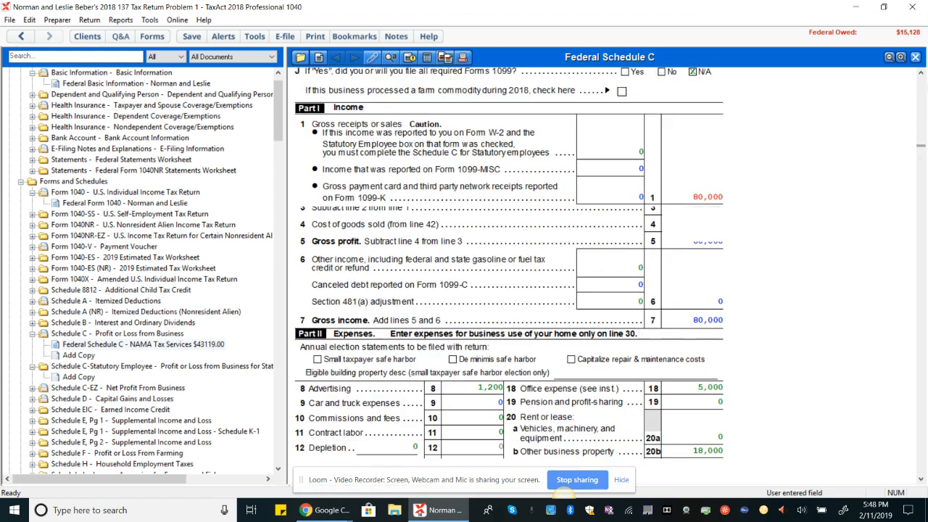
scroll(507, 275, down, 8)
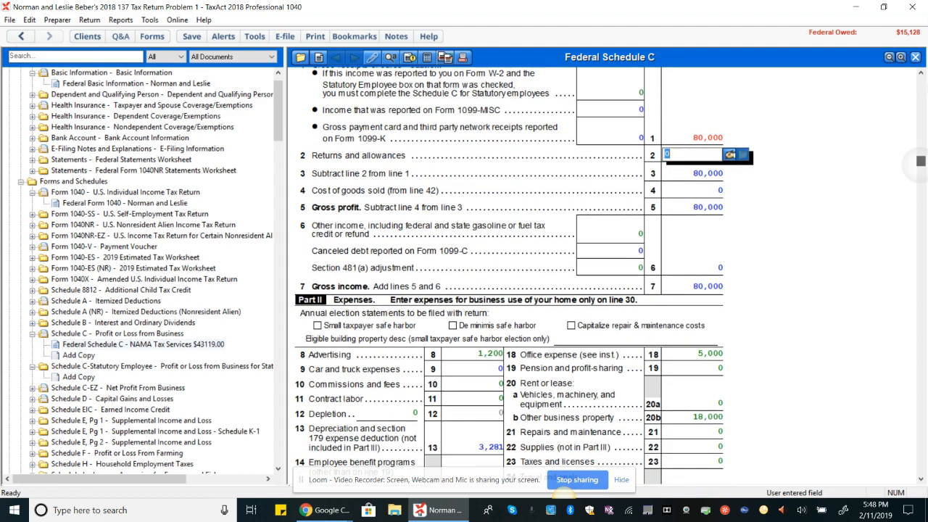
drag(914, 205, 913, 201)
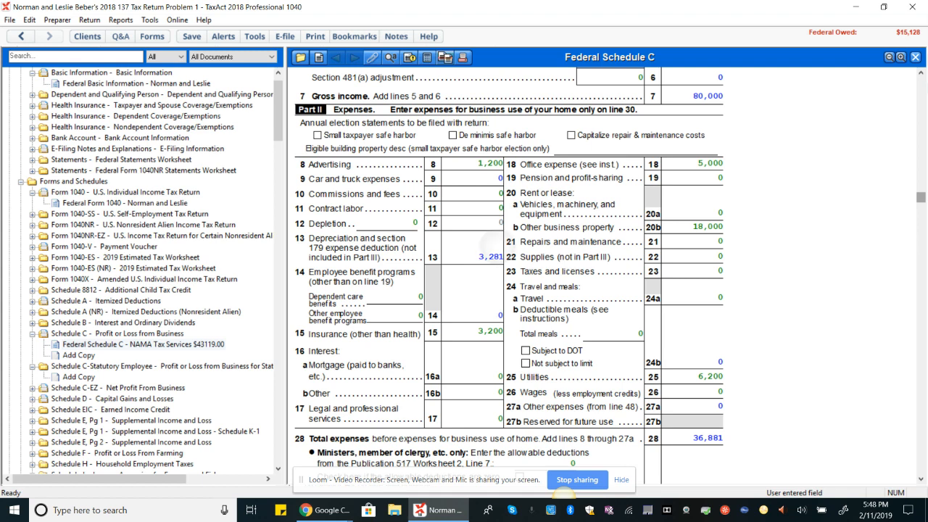
click(489, 258)
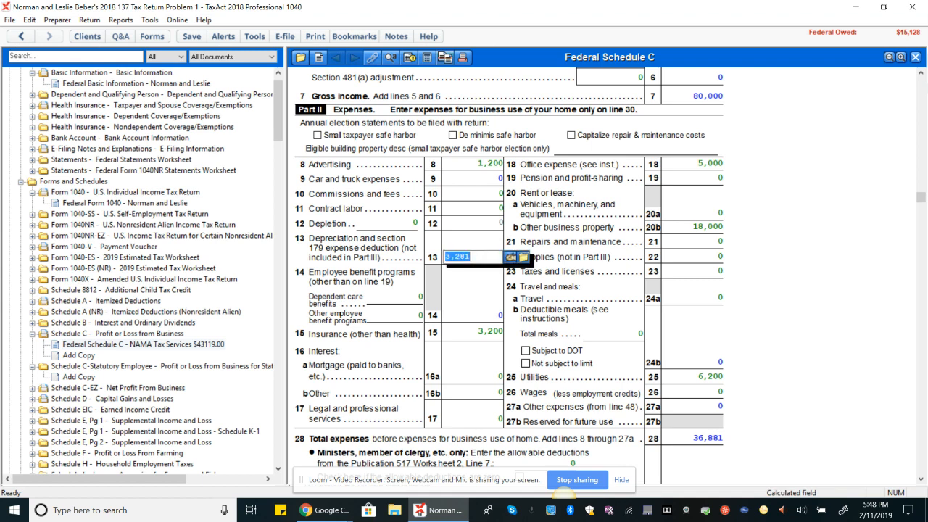
- Switch to Chrome to read the business asset details on the tax problem's continuation page, and return to Schedule C in TaxAct
click(324, 510)
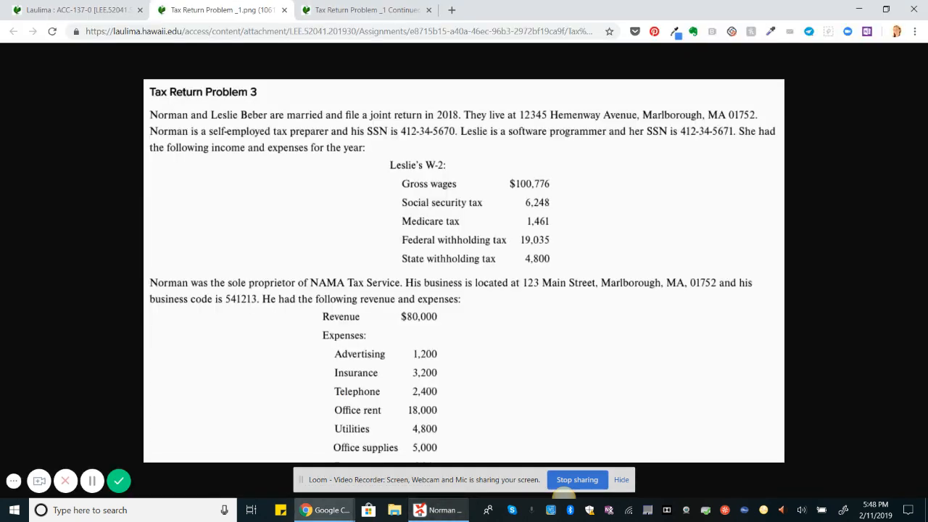
key(ctrl+Tab)
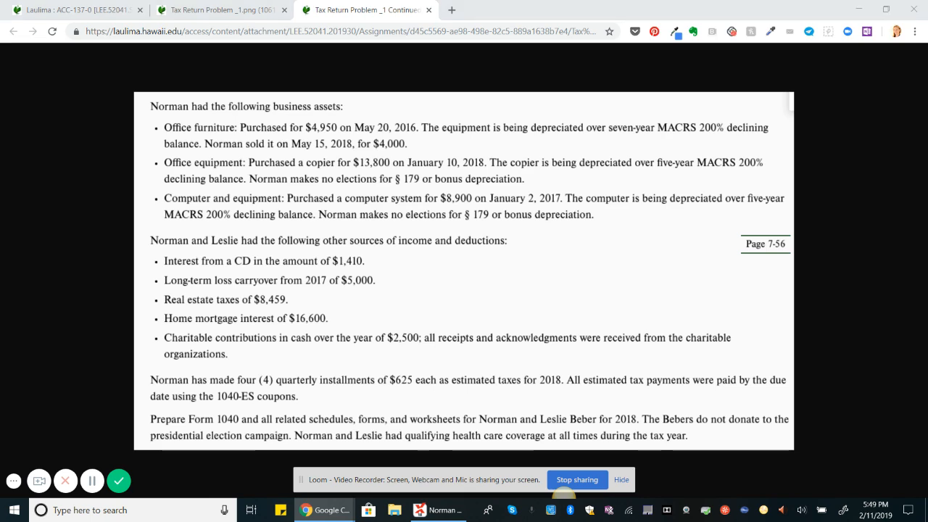
key(alt+Tab)
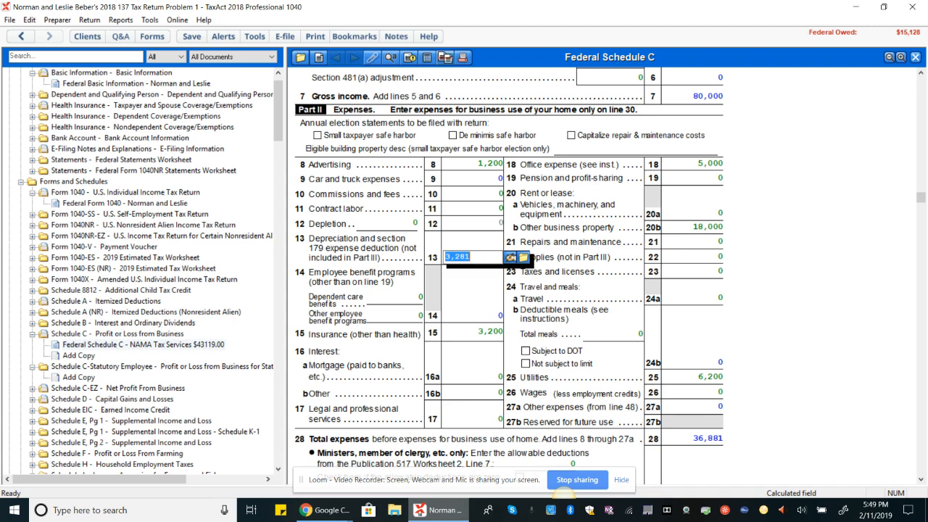
drag(278, 101, 278, 207)
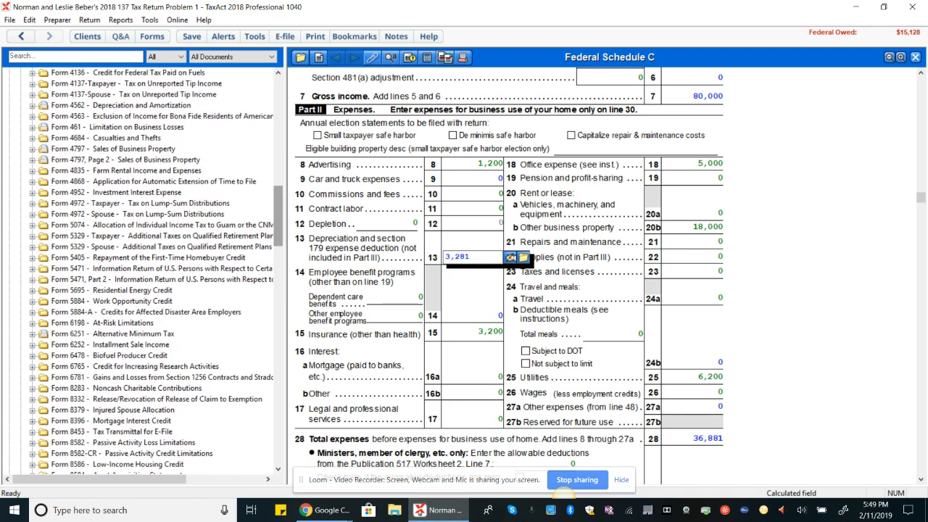
click(324, 511)
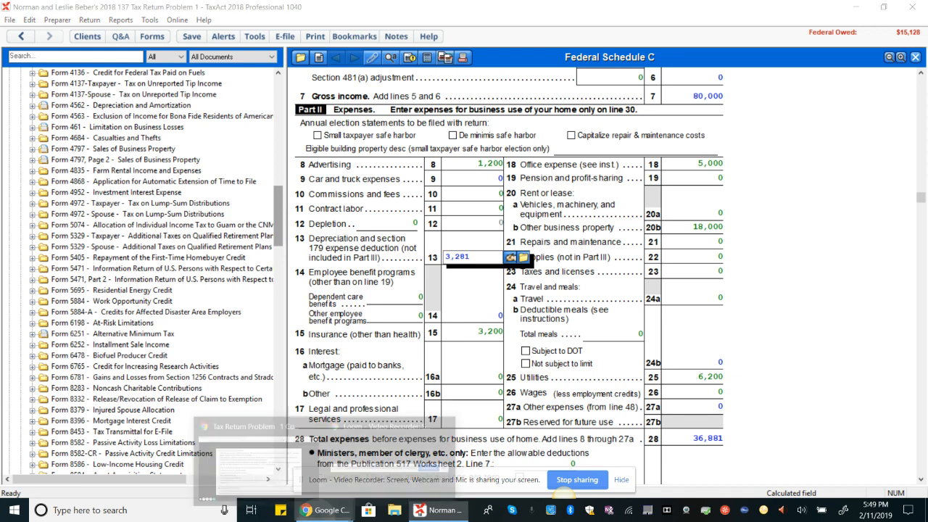
click(261, 450)
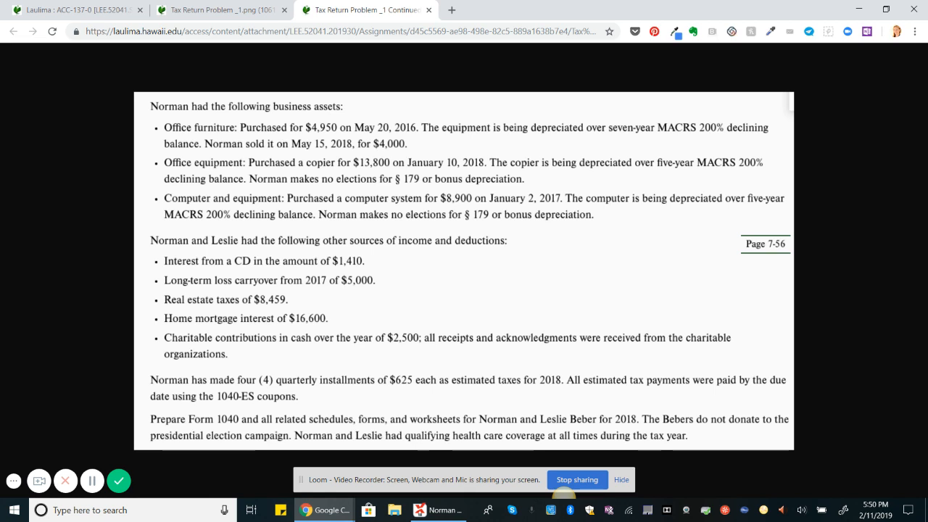
key(alt+Tab)
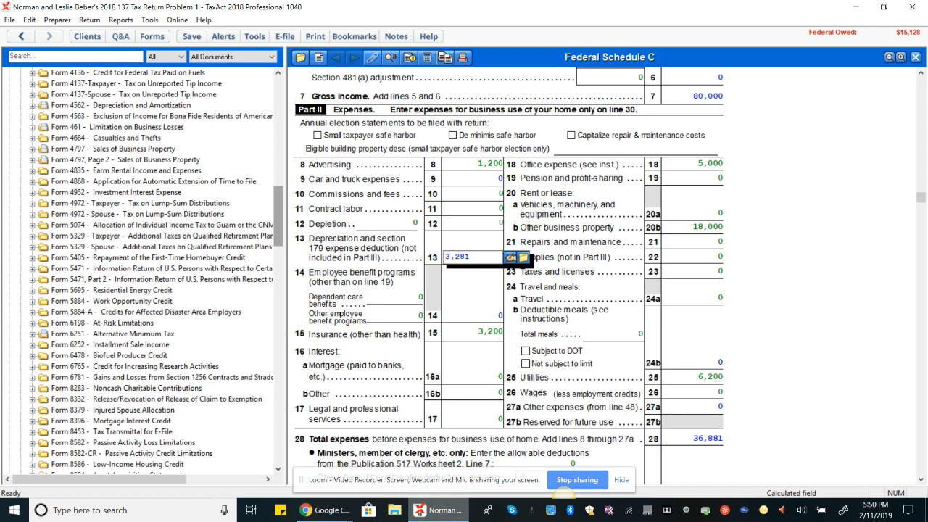
- Open the supporting Form 4562 from Schedule C line 13, and from it the Office Furniture depreciation worksheet
click(523, 258)
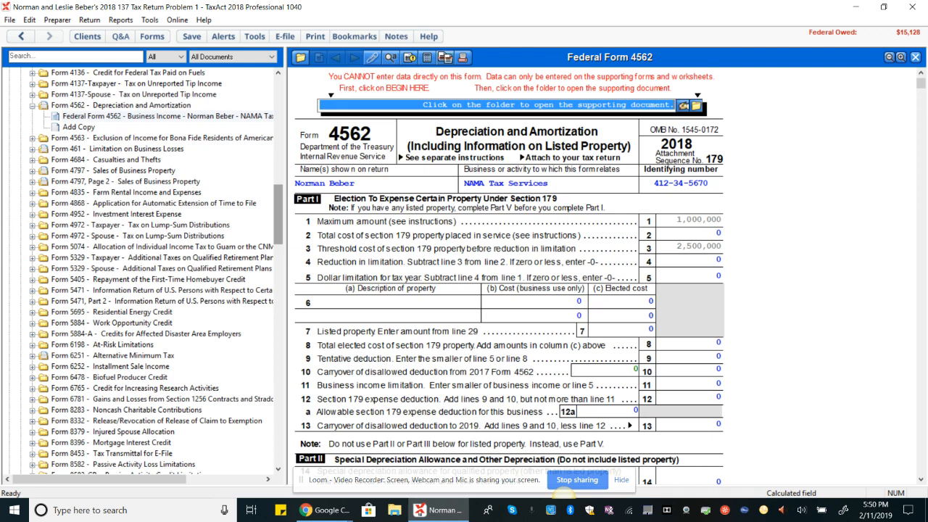
click(696, 106)
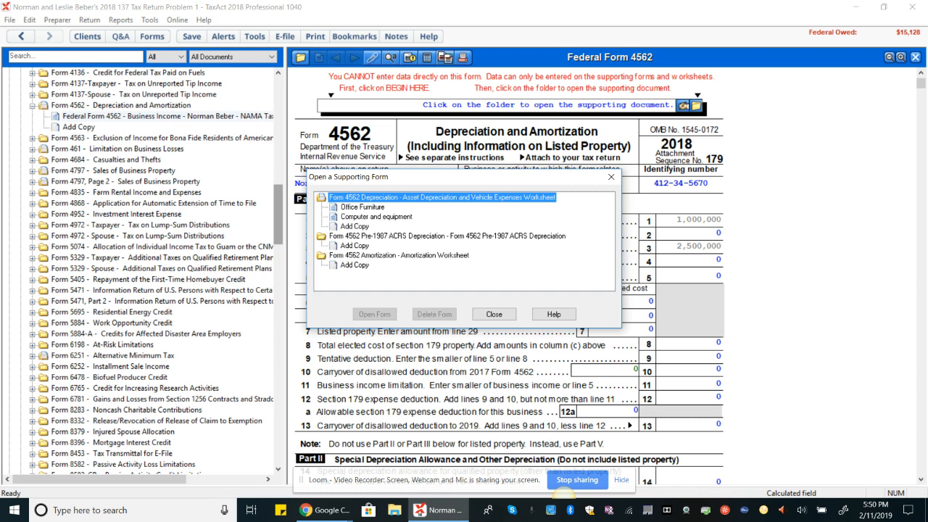
click(355, 226)
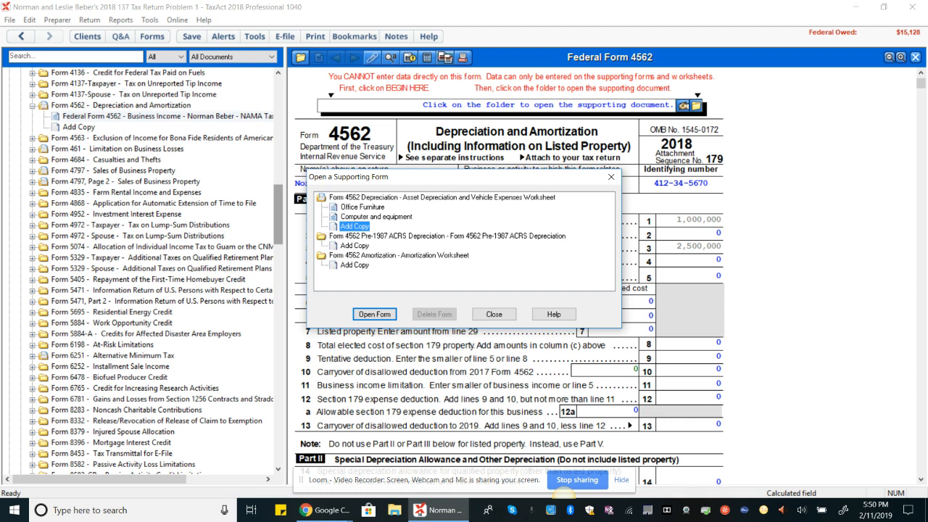
click(375, 217)
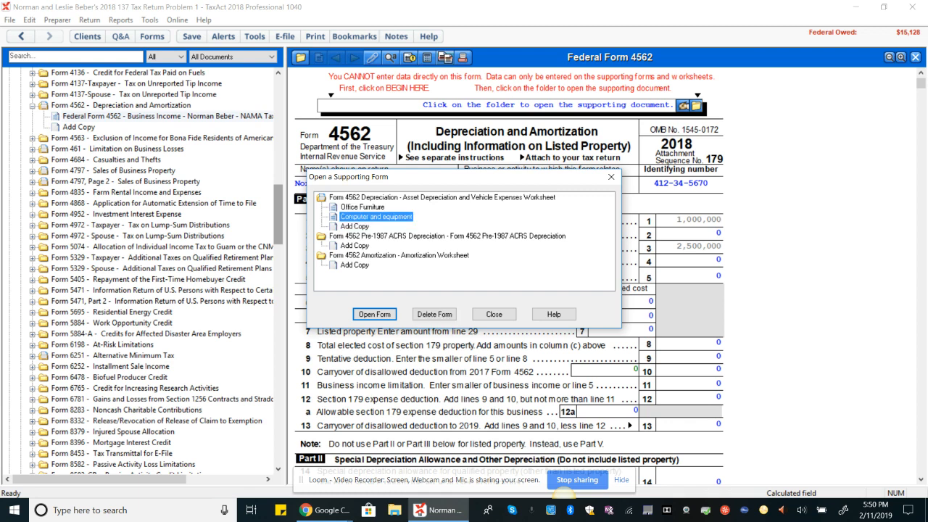
click(362, 207)
click(375, 216)
double_click(363, 208)
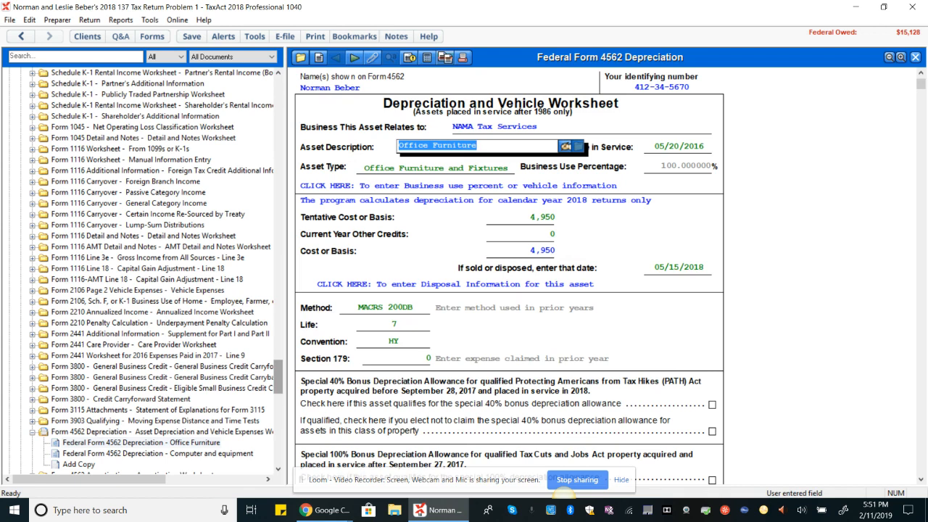
- Review the Office Furniture worksheet's service date, asset type, business use, cost basis, disposal date, method, life and convention
key(Tab)
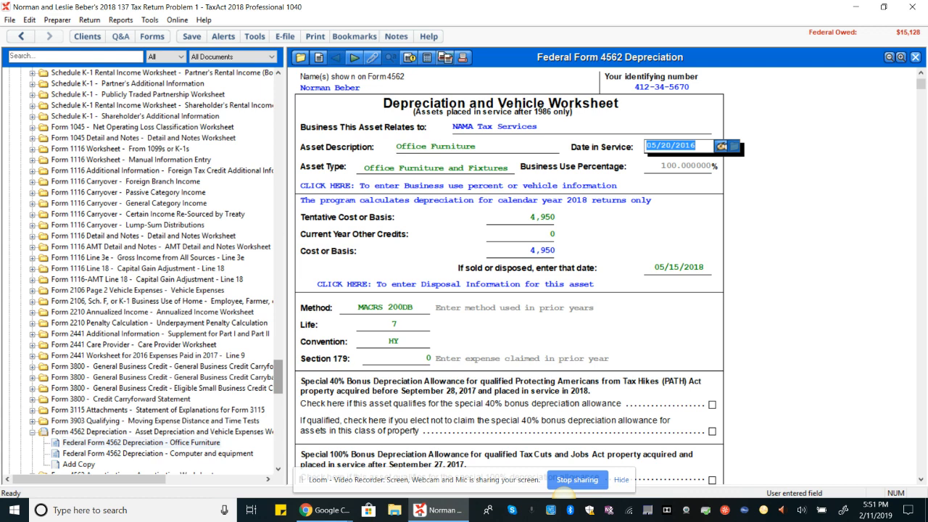
key(Tab)
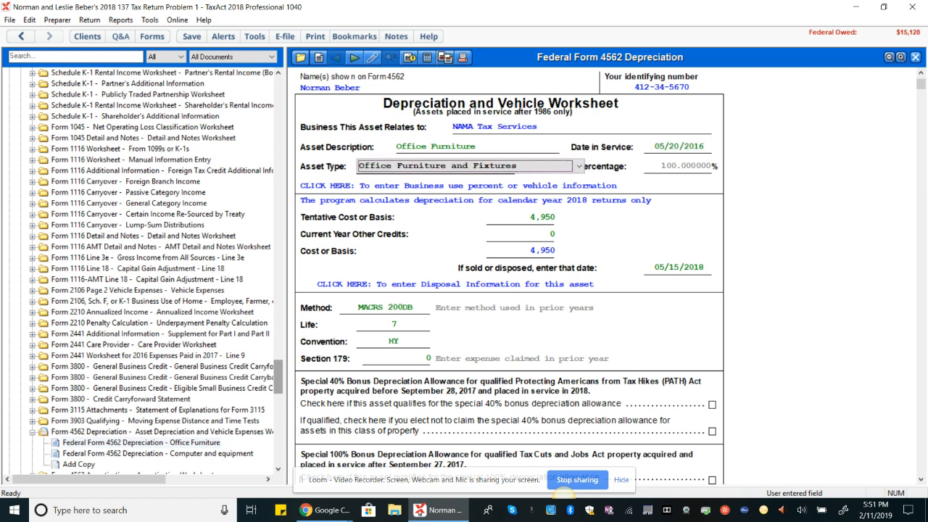
click(578, 166)
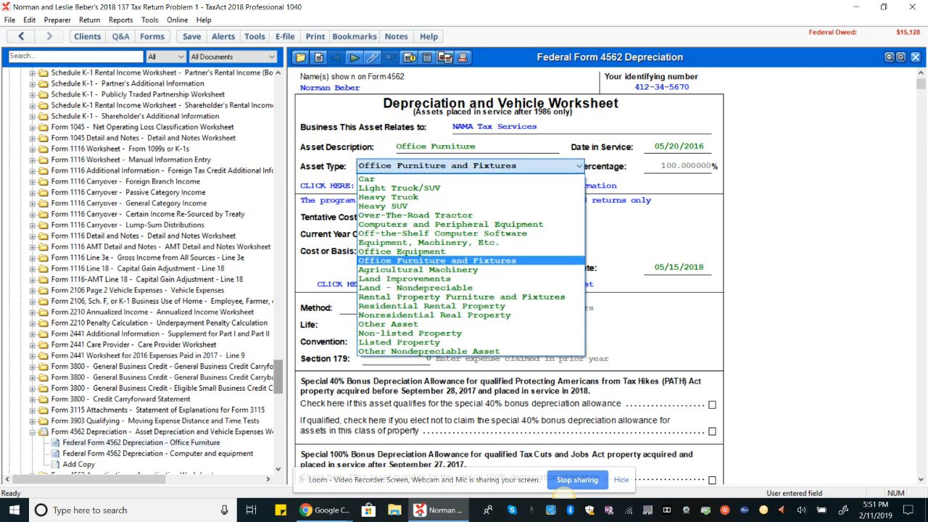
key(Tab)
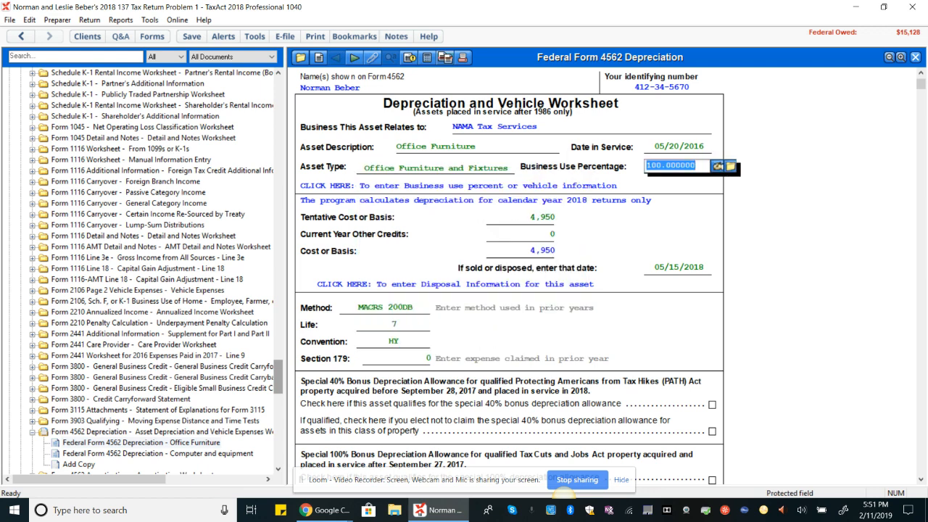
key(Tab)
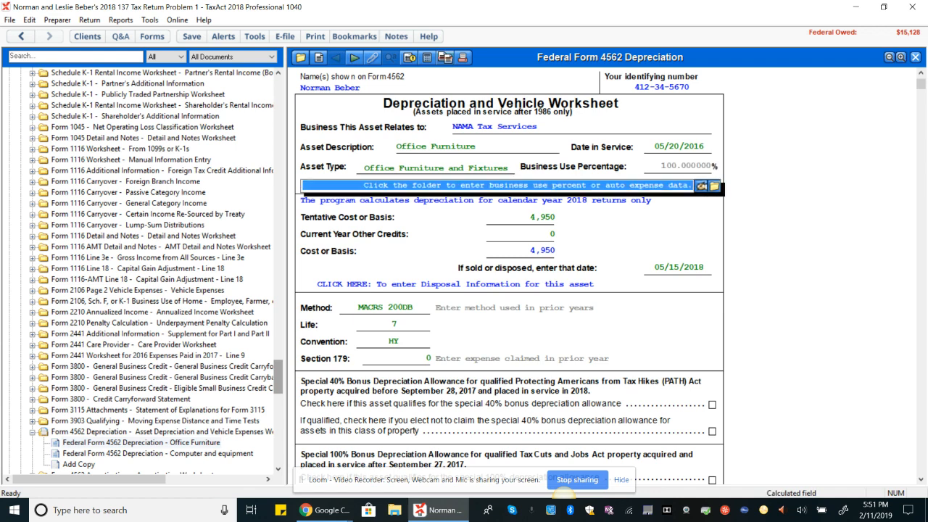
key(Tab)
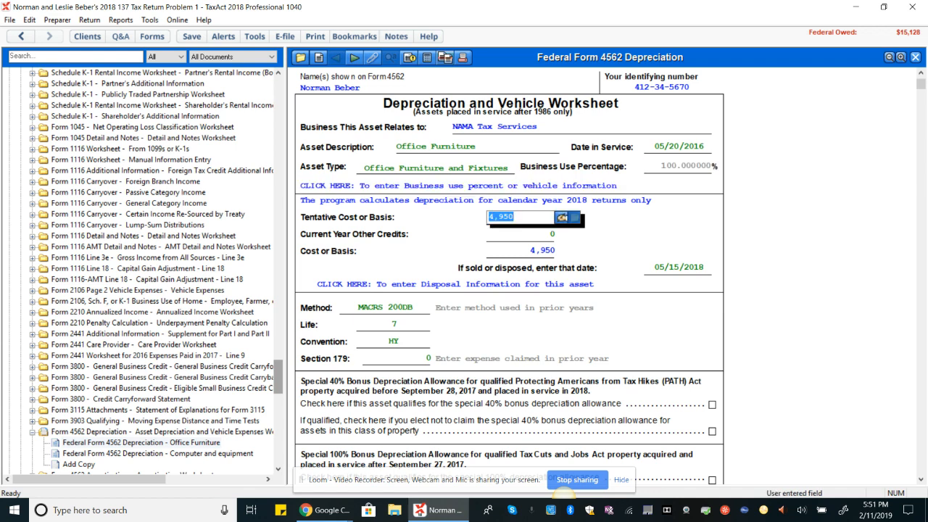
key(Tab)
key(Tab)
key(Tab)
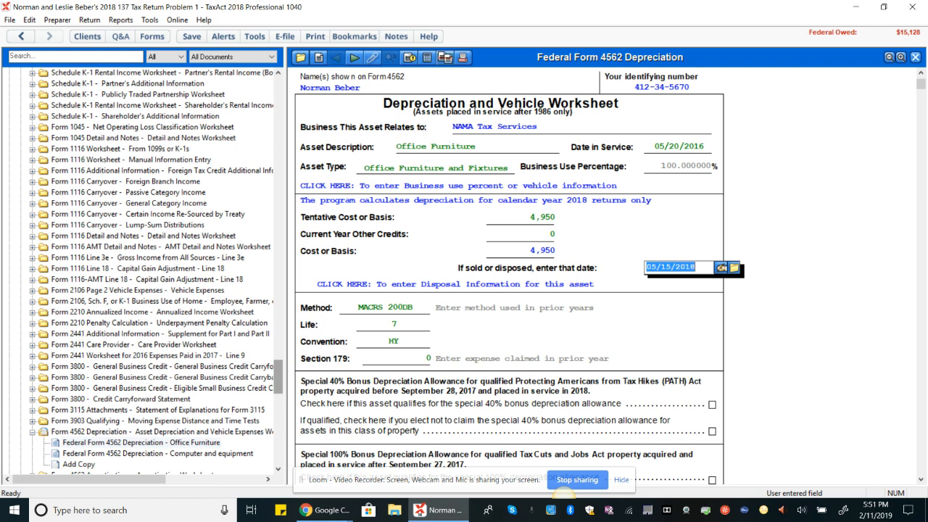
key(Tab)
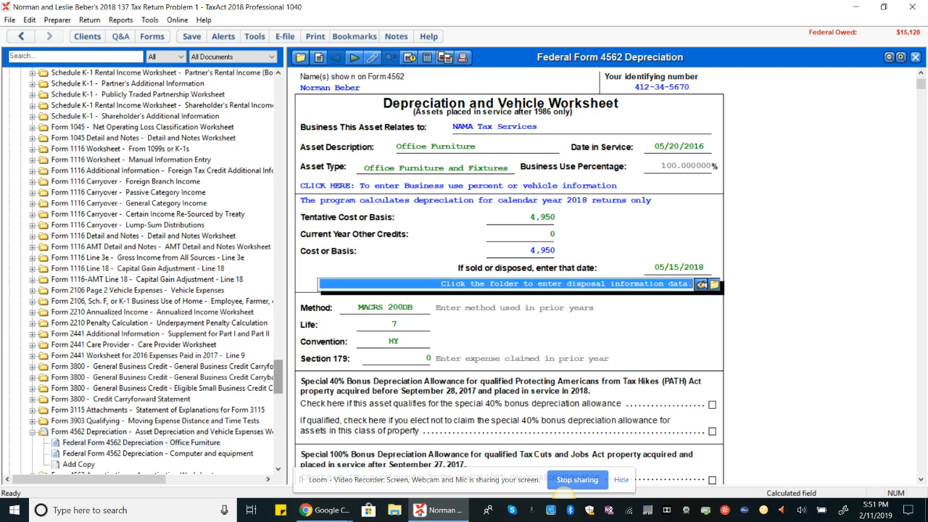
key(Tab)
key(Tab)
key(Tab)
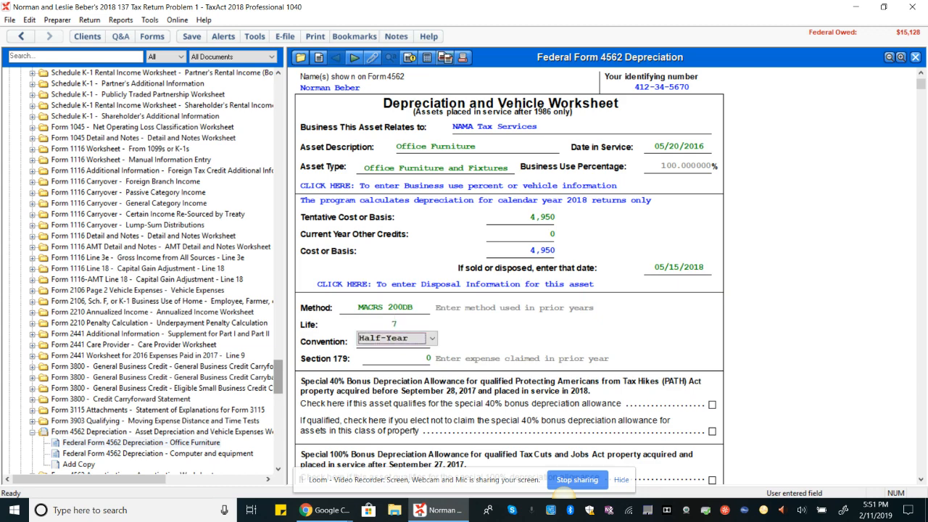
- Examine the bonus, prior and current depreciation amounts on the Office Furniture worksheet
drag(921, 84, 920, 226)
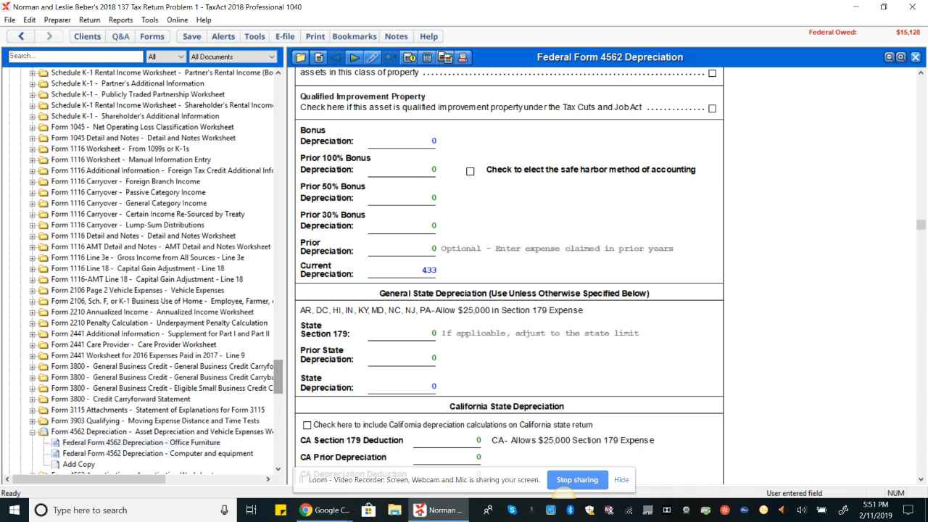
key(super+a)
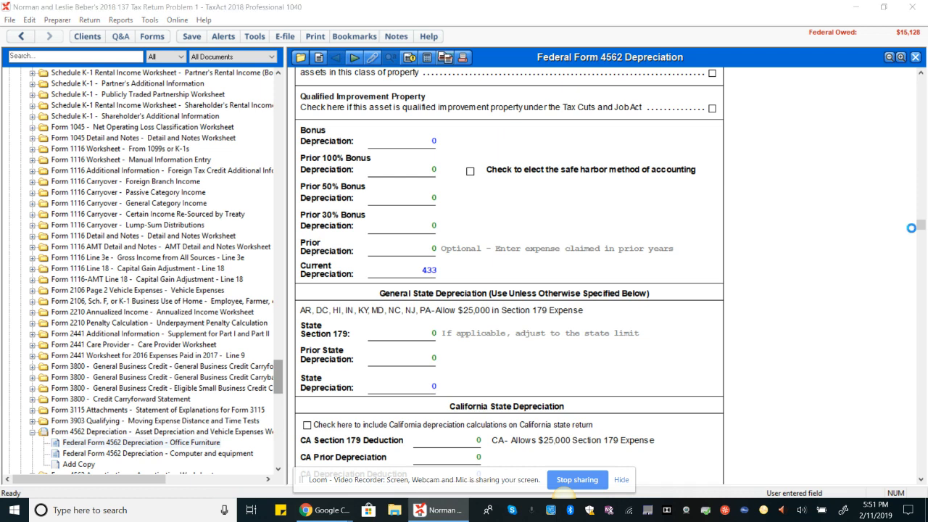
key(Escape)
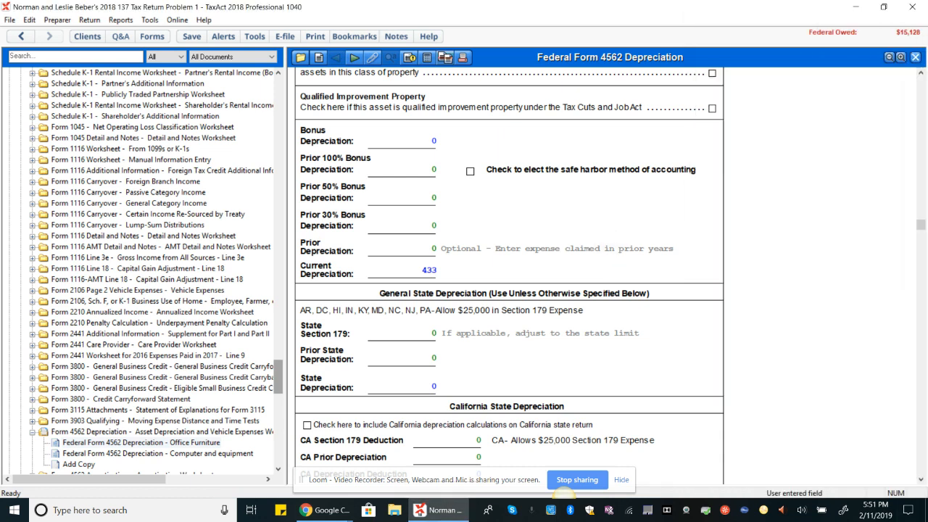
scroll(508, 275, up, 5)
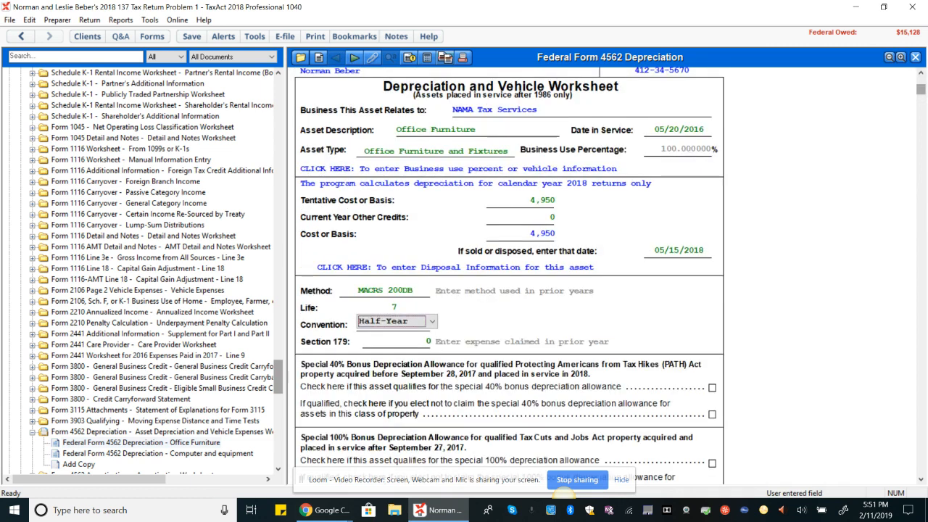
- Open the Sale of Business Property form from the Office Furniture disposal date, and review its sales proceeds and remaining entries
click(507, 168)
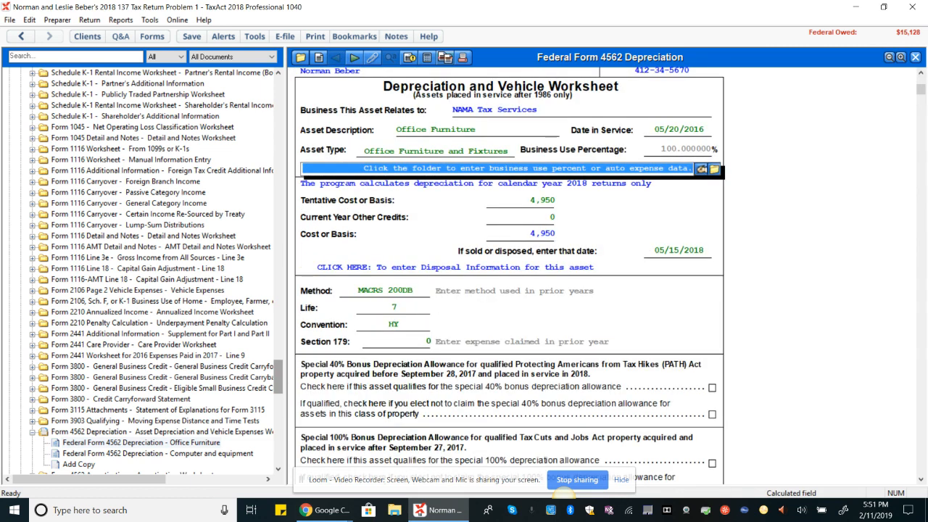
key(Tab)
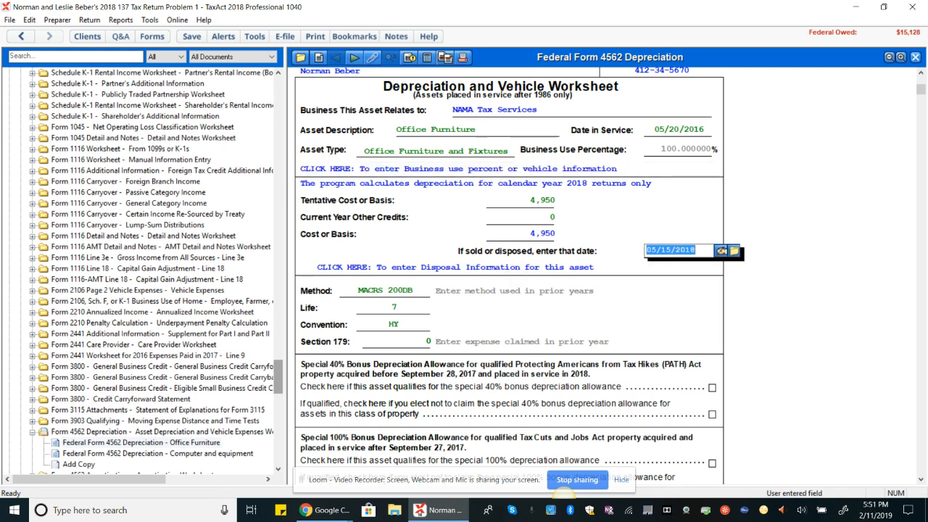
click(735, 251)
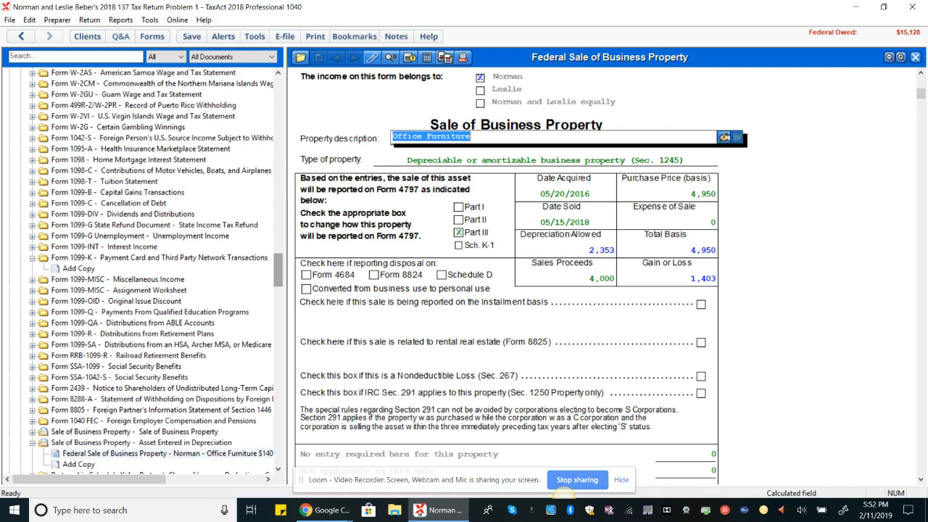
click(566, 279)
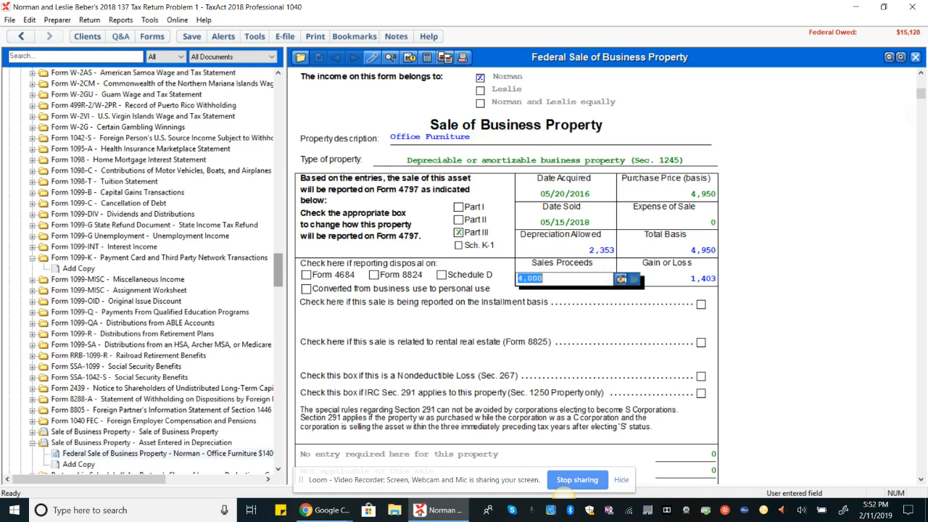
drag(920, 94, 920, 291)
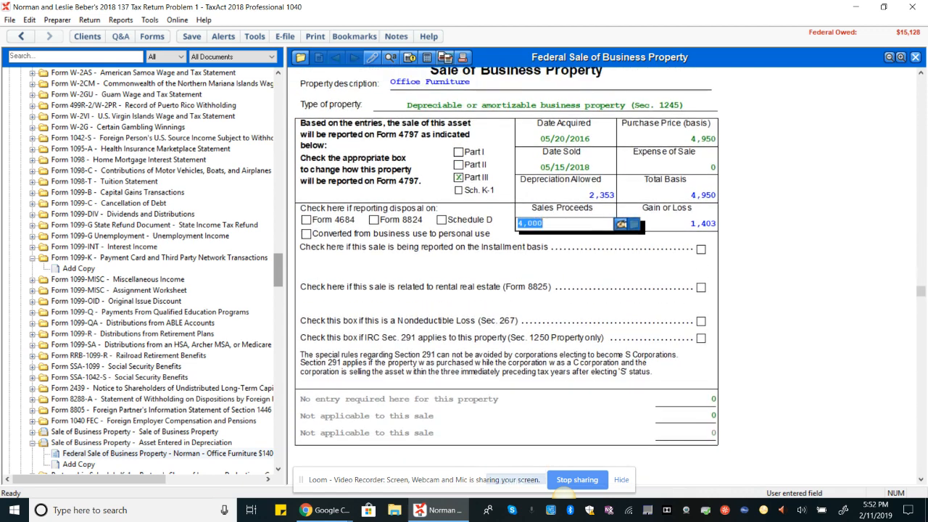
scroll(609, 275, down, 2)
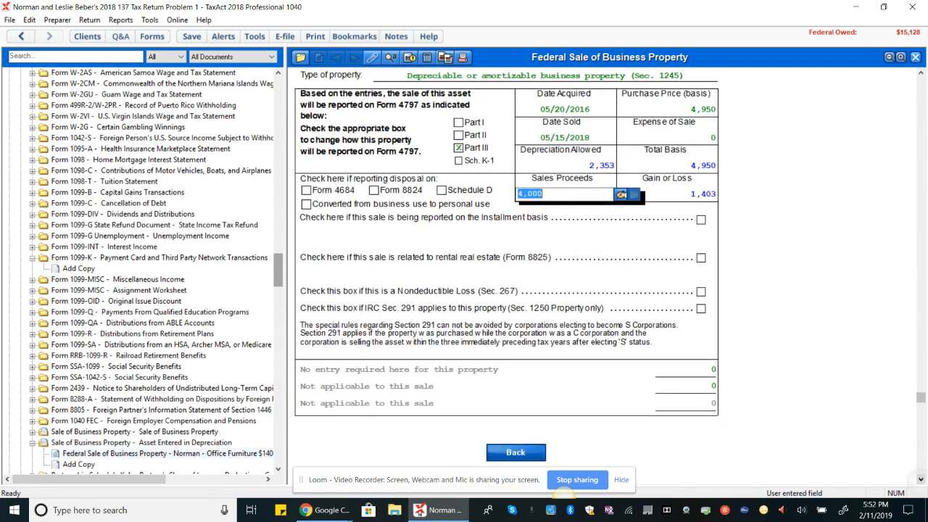
- Return to the Office Furniture depreciation worksheet, and read the office equipment details in the problem statement in Chrome
click(515, 451)
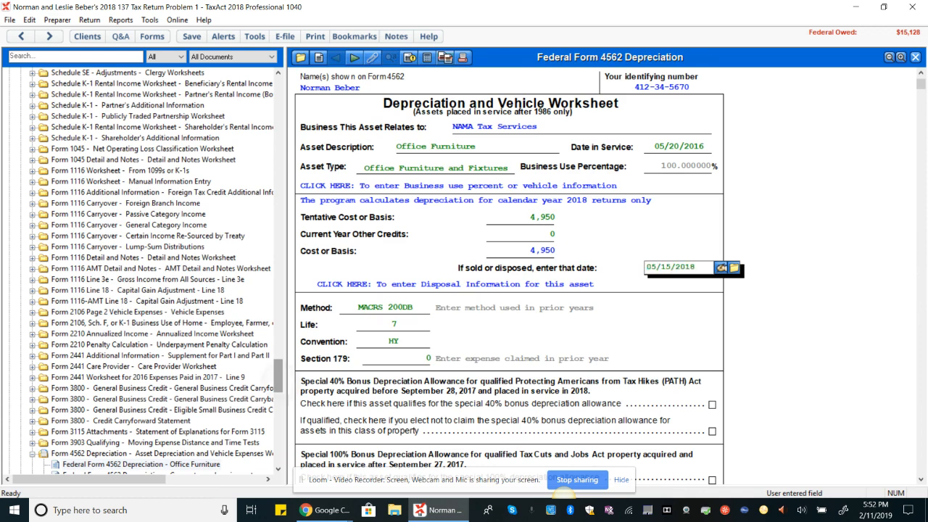
drag(277, 403, 277, 392)
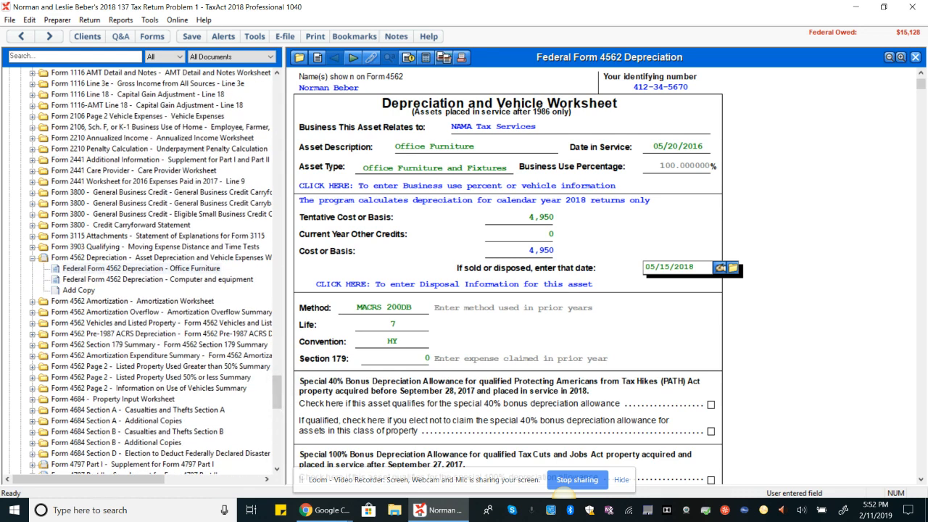
mouse_move(319, 510)
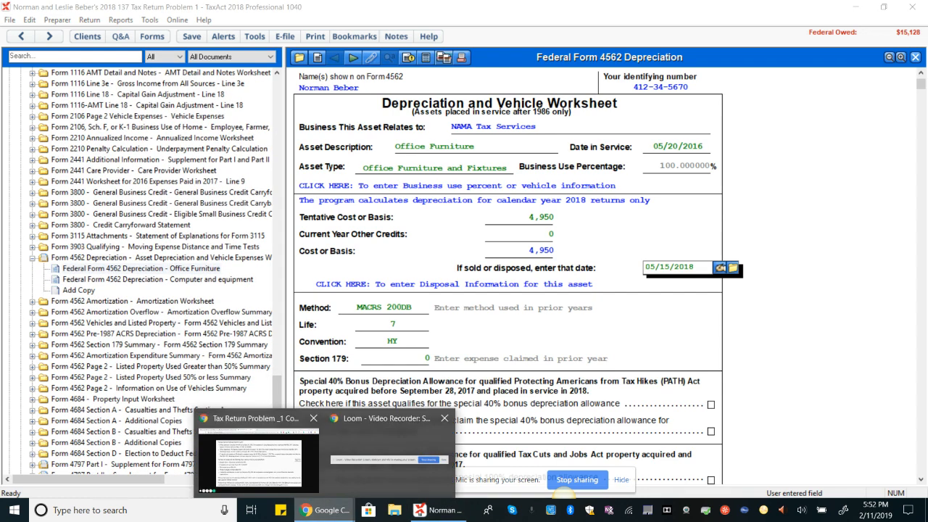
click(258, 453)
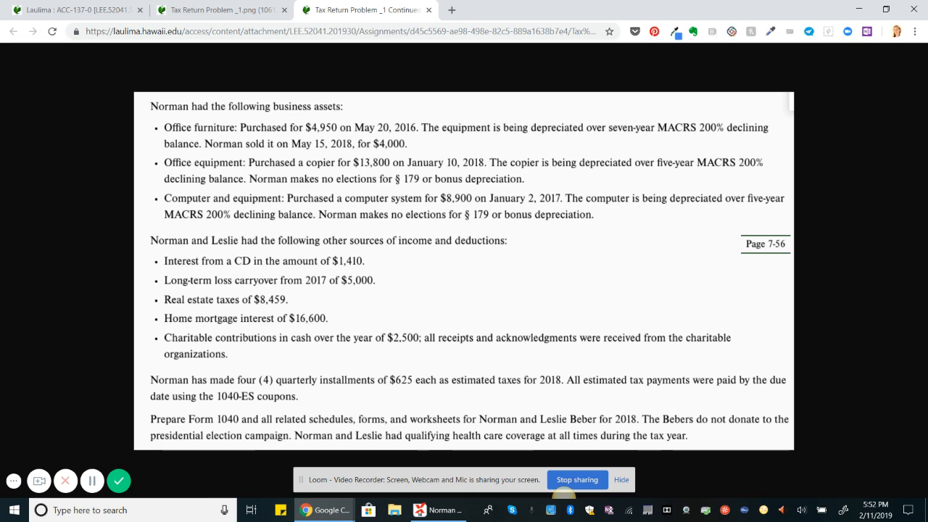
key(alt+Tab)
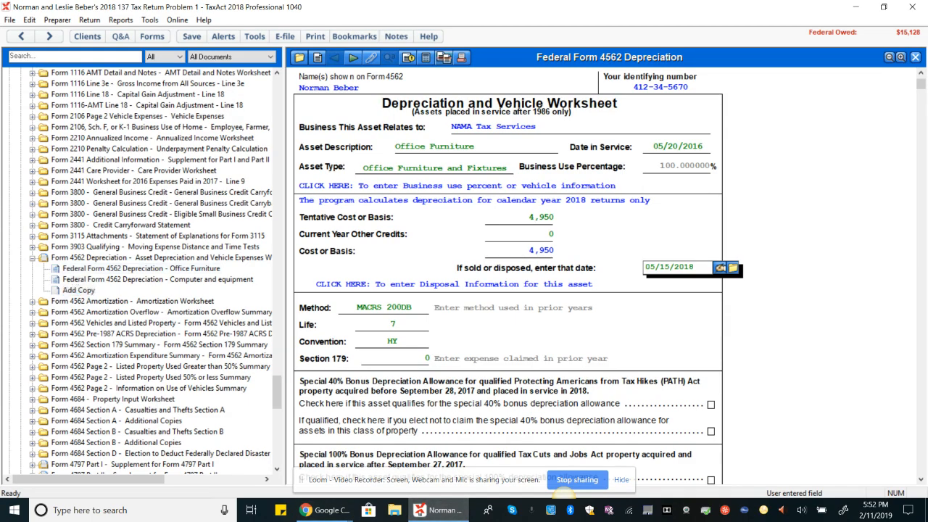
- Try to add a new Form 4562 asset depreciation worksheet directly, without going through its parent form
double_click(78, 290)
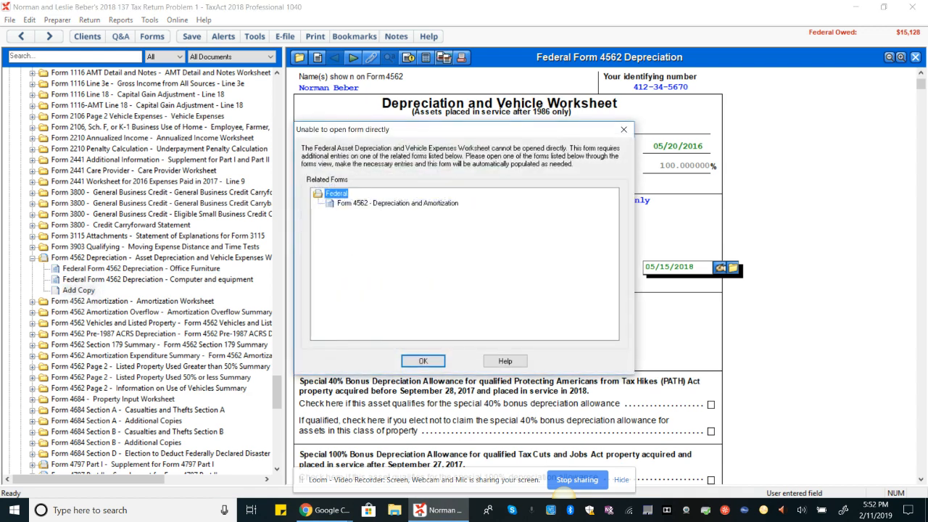
click(397, 203)
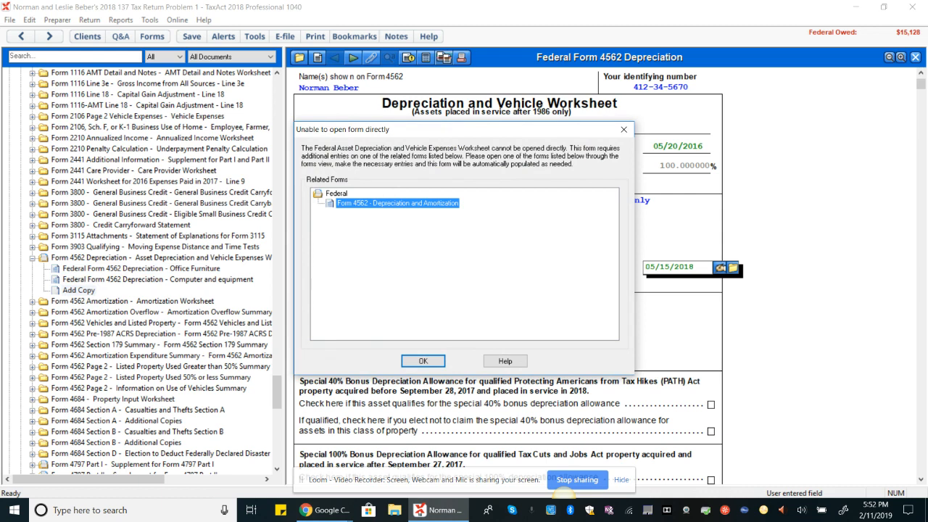
key(Return)
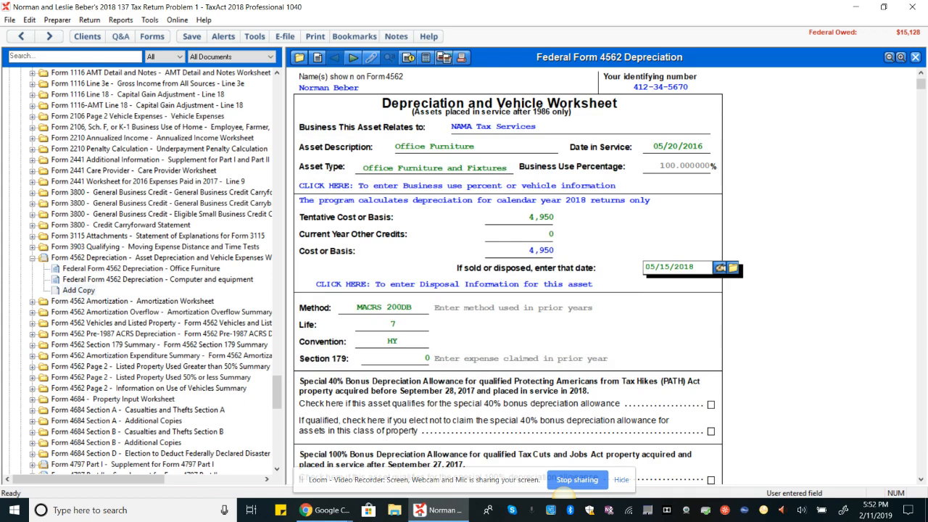
- Open the NAMA Tax Services Schedule C and, from its line 13 depreciation amount, the supporting Form 4562
drag(277, 391, 277, 102)
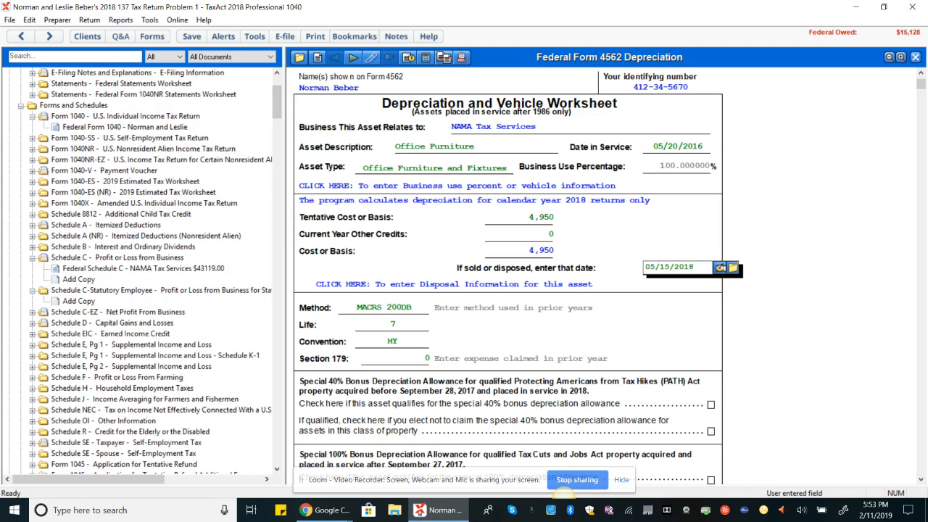
click(117, 258)
click(143, 268)
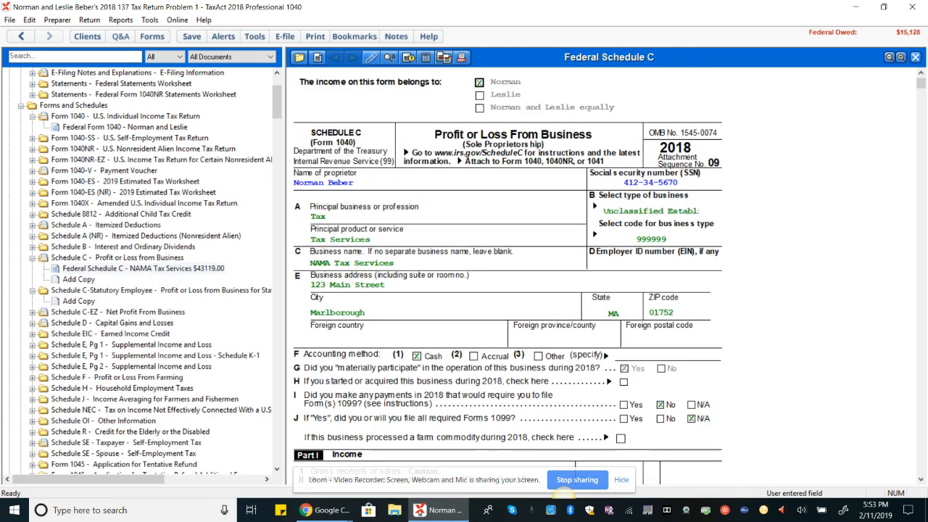
scroll(507, 276, up, 1)
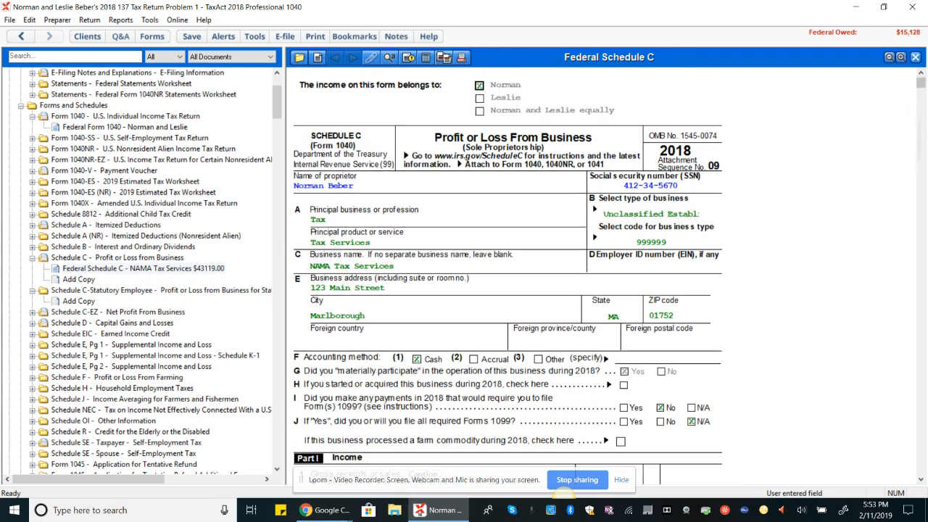
scroll(507, 276, down, 10)
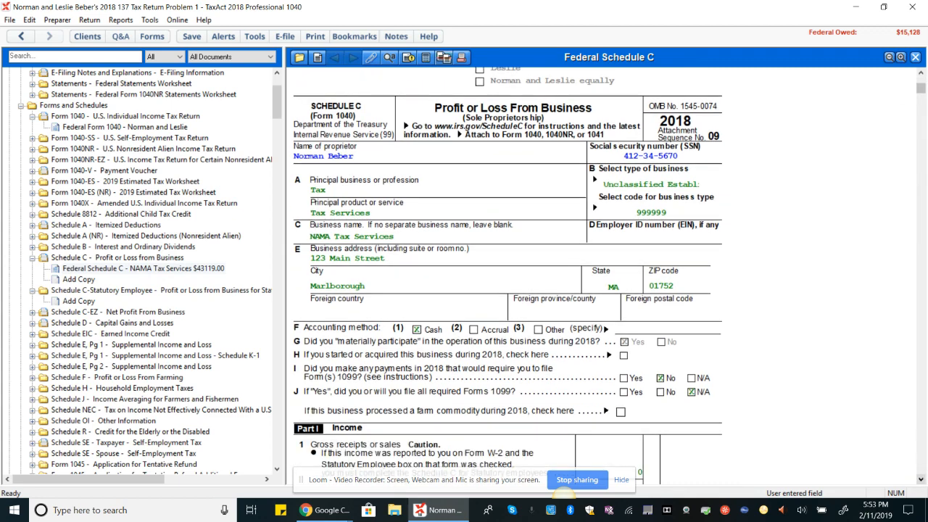
drag(920, 217, 920, 209)
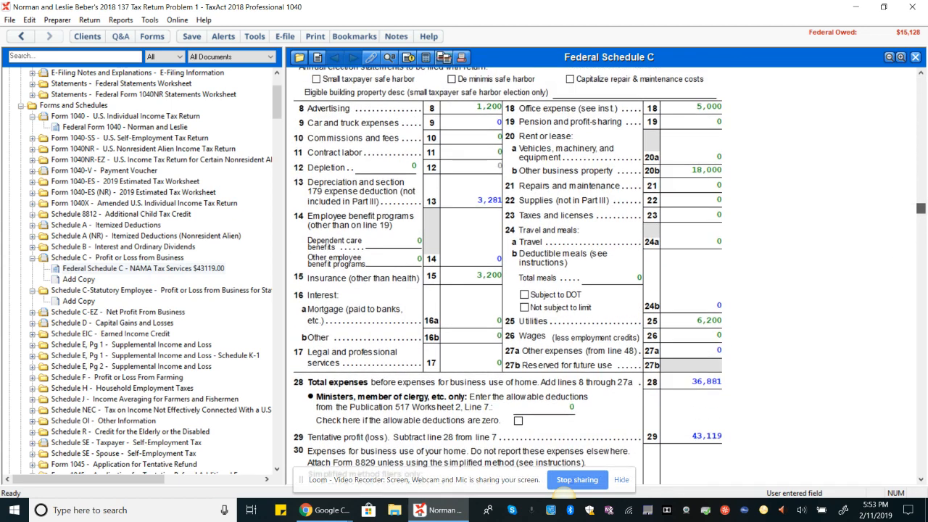
click(479, 201)
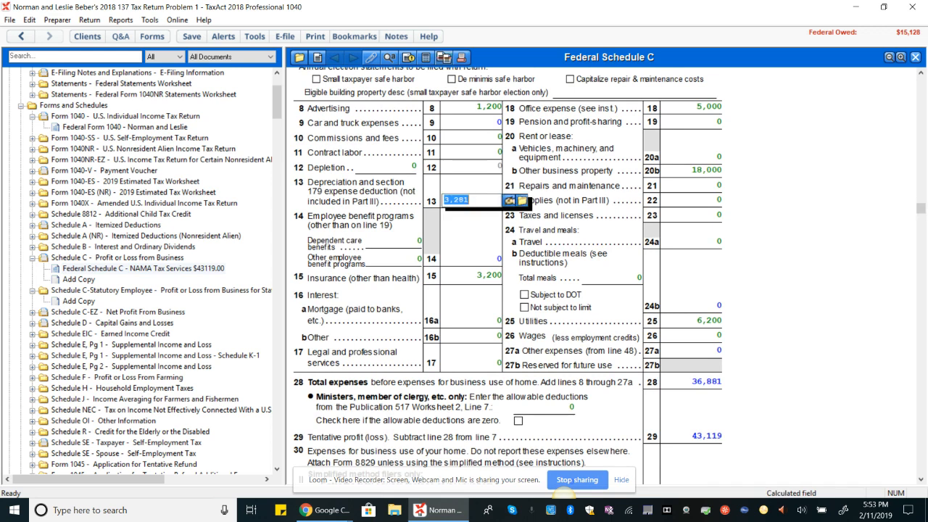
click(522, 200)
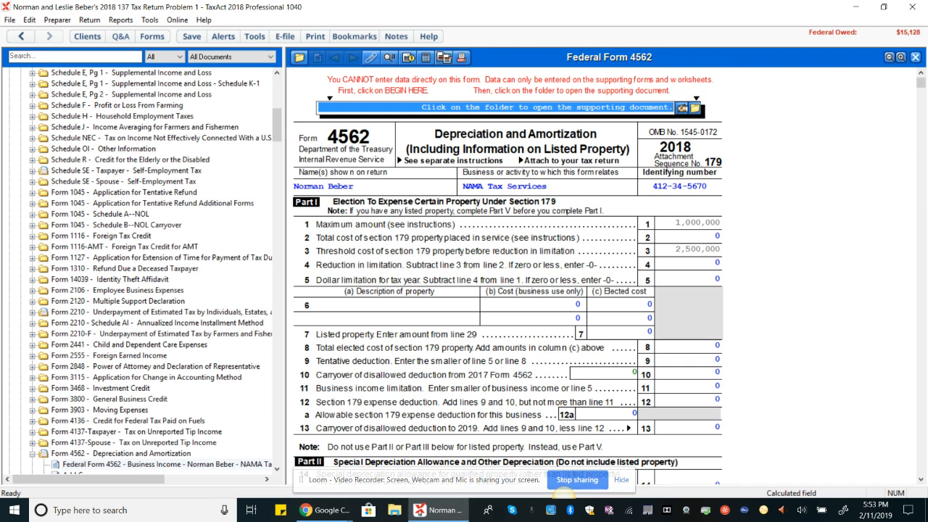
- Add an Asset Depreciation and Vehicle Expenses Worksheet from Form 4562 and describe the asset as Office Equipment Copier
click(695, 108)
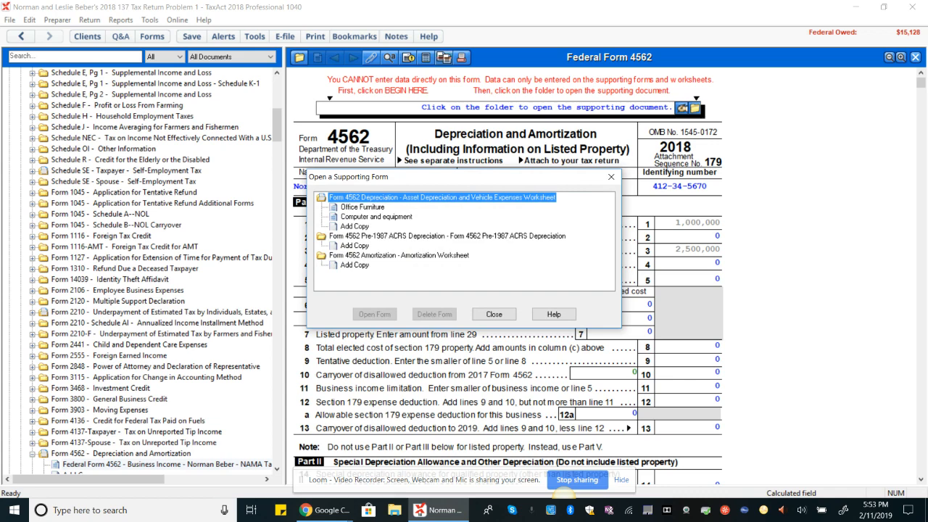
double_click(354, 226)
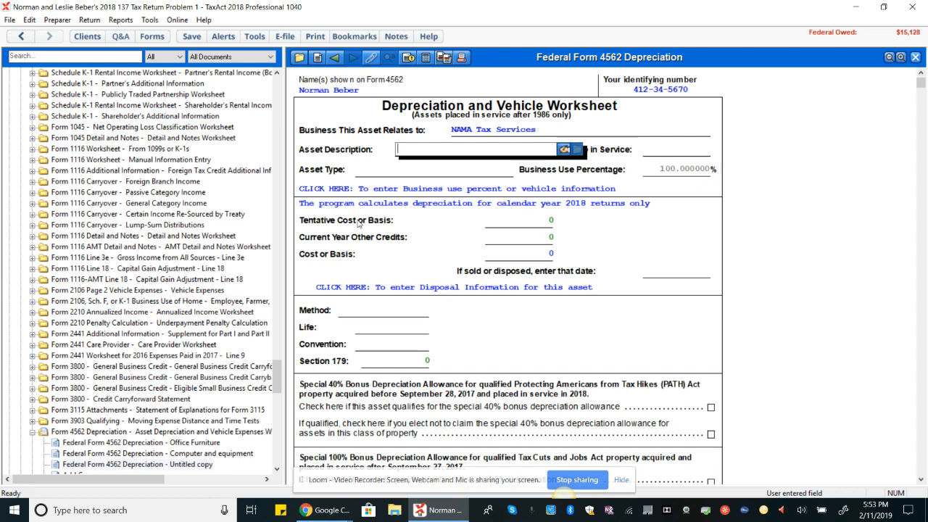
text(Office Equipment O)
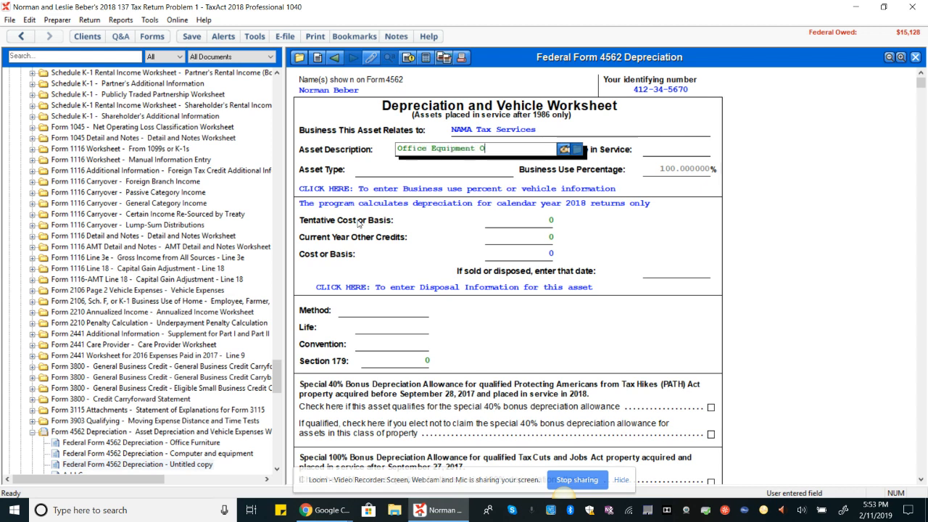
key(BackSpace)
key(shift+Tab)
key(BackSpace)
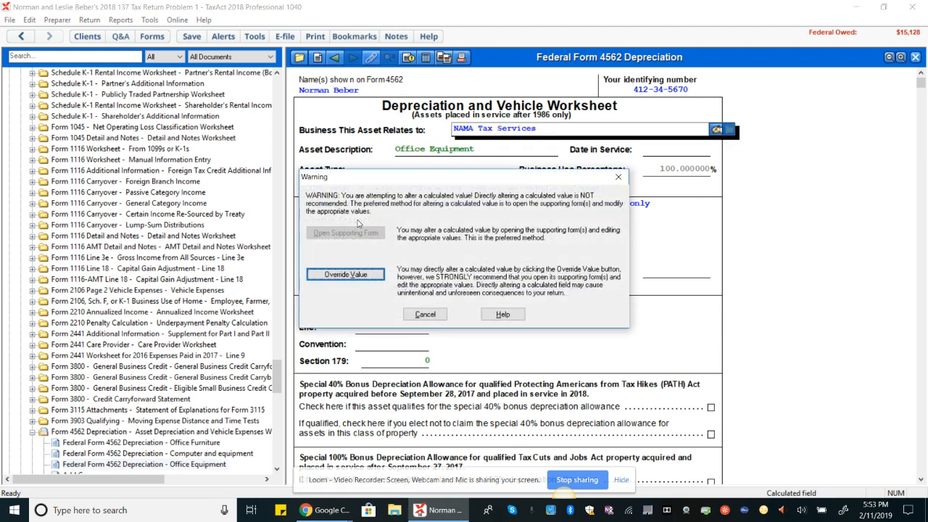
click(618, 176)
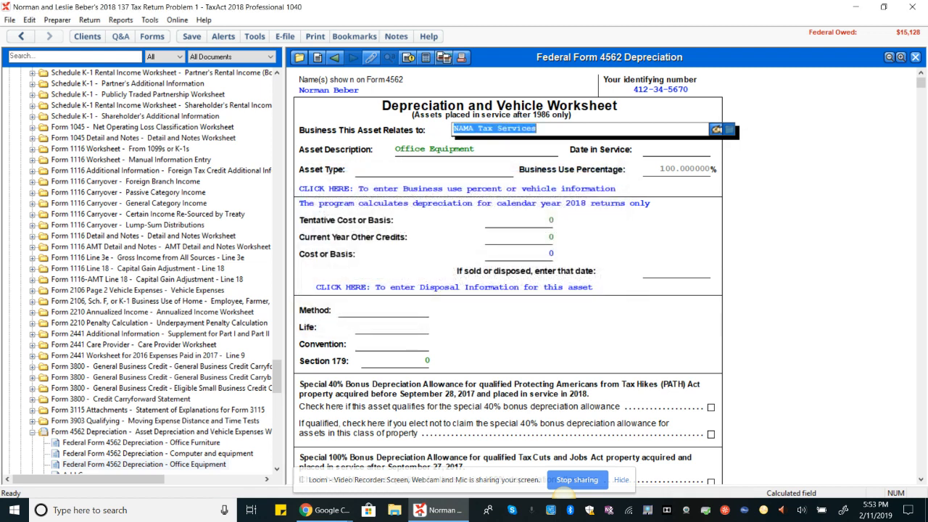
click(489, 147)
click(489, 147)
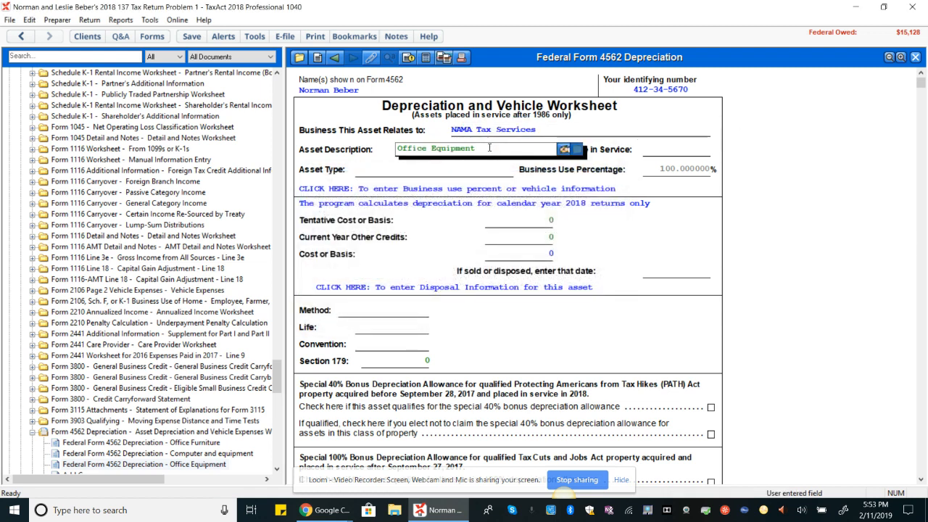
text(Copier)
key(Tab)
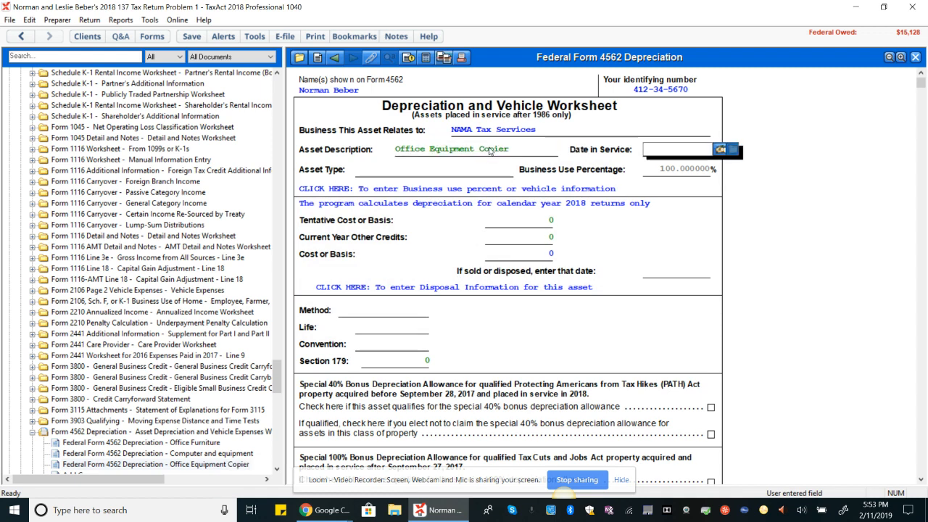
- Set the copier's date in service to 01/10/2018 and its asset type to Office Equipment
text(01/10/2018)
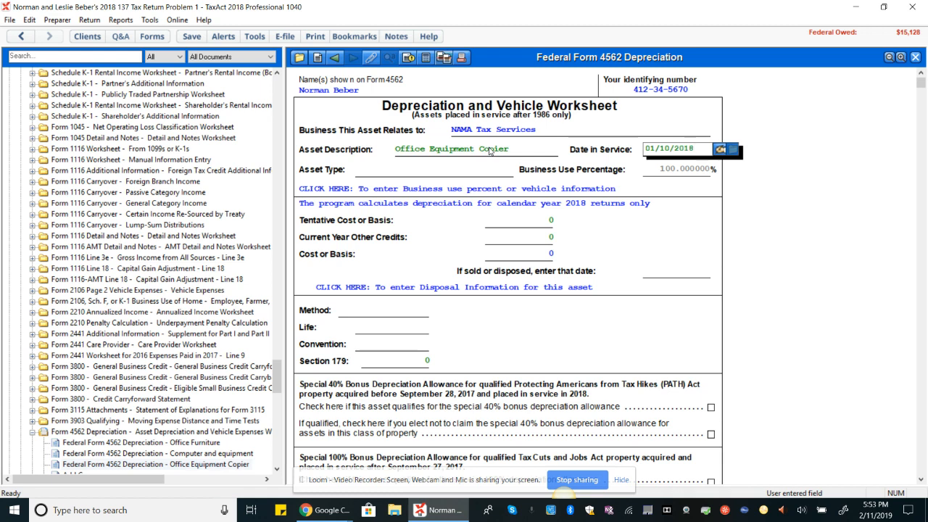
key(Tab)
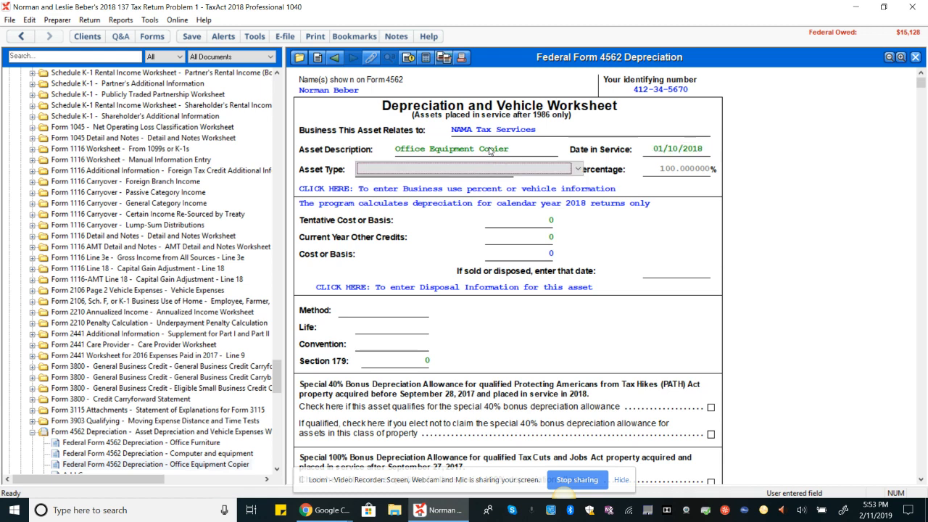
click(578, 169)
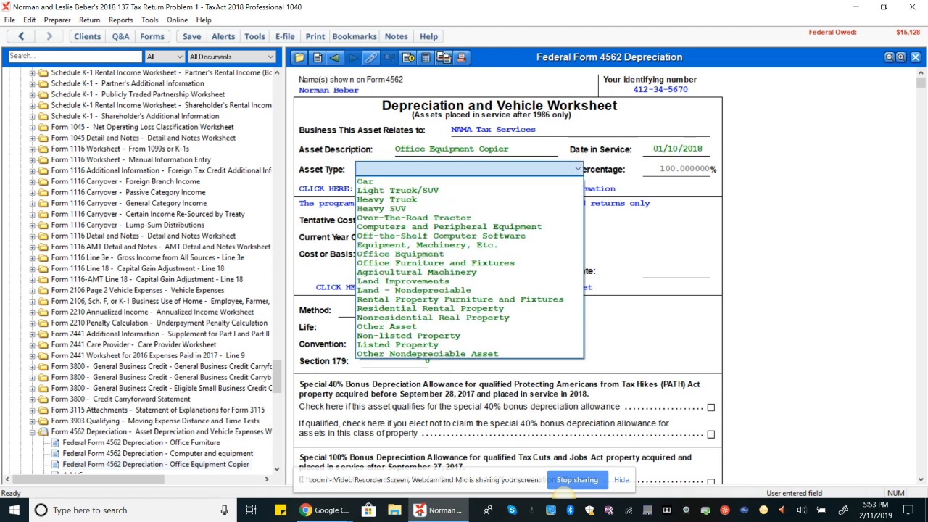
click(464, 245)
click(578, 168)
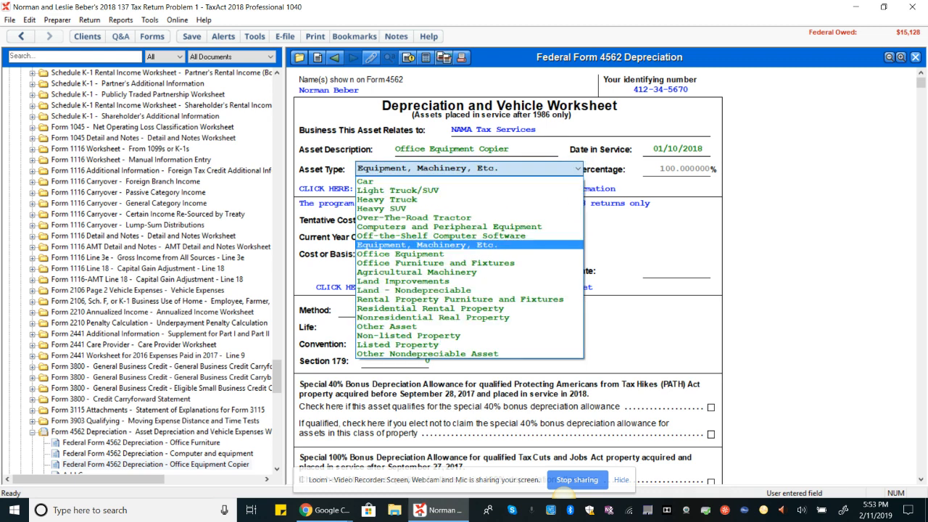
key(Down)
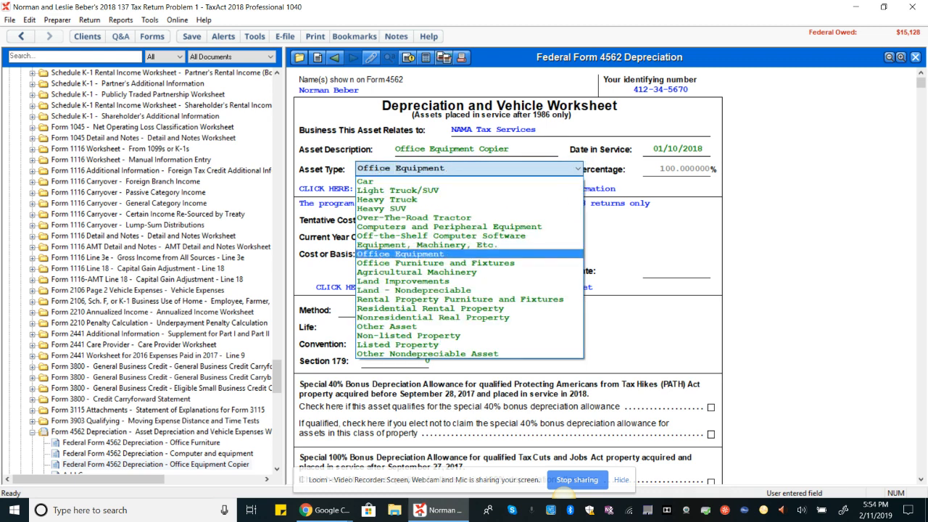
key(Tab)
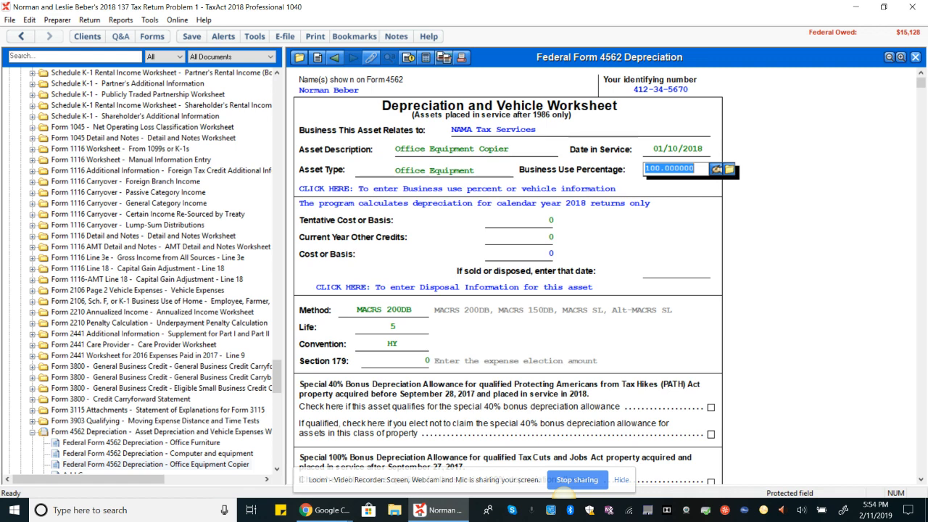
- Set the copier's tentative cost or basis to 138,000
key(Tab)
key(Tab)
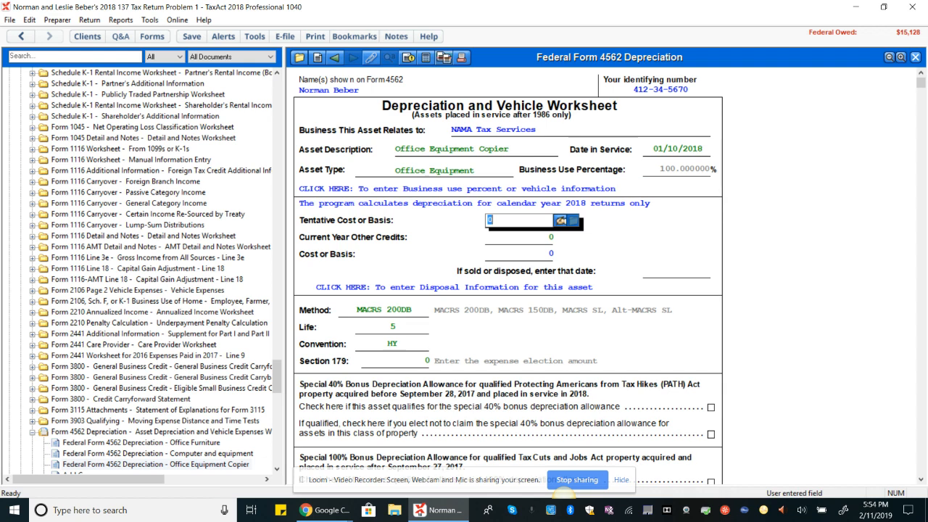
text(138000)
key(Return)
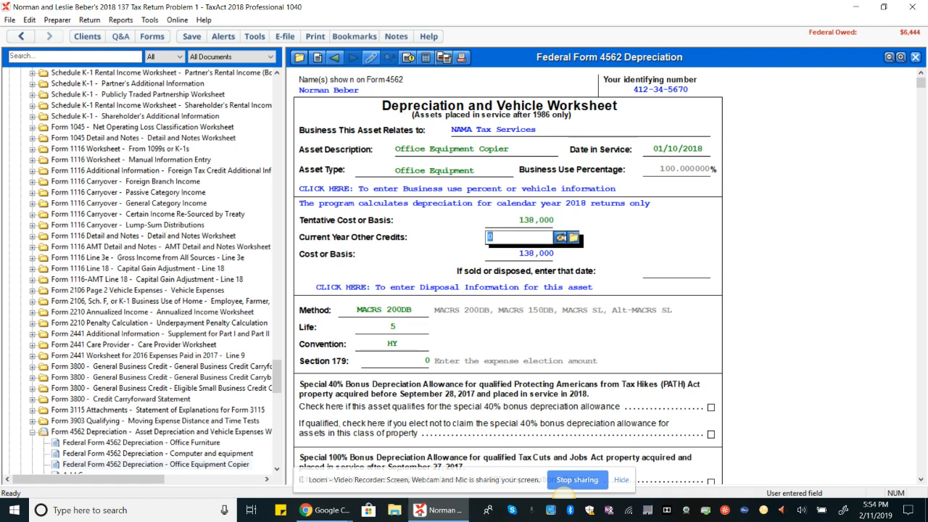
- Review the copier's credits, disposal date, method, life and convention entries, ending at the Section 179 amount
key(Return)
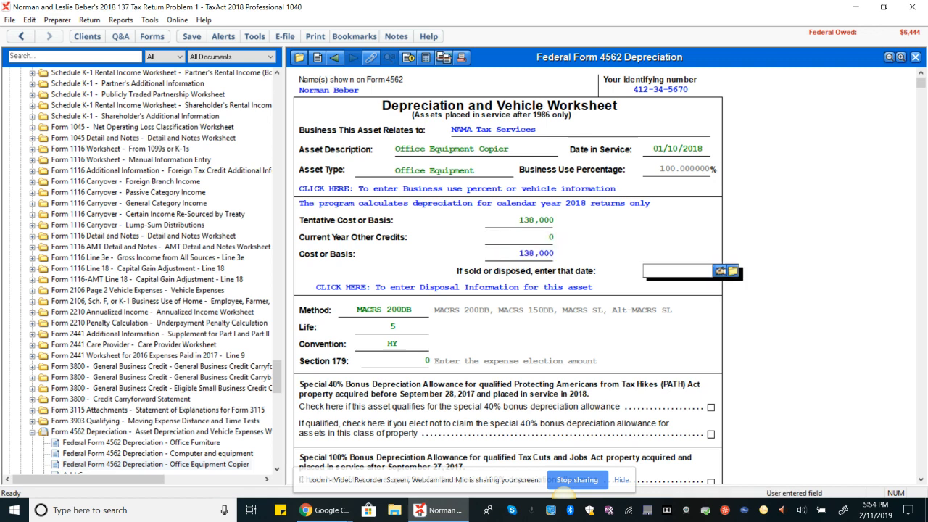
key(Return)
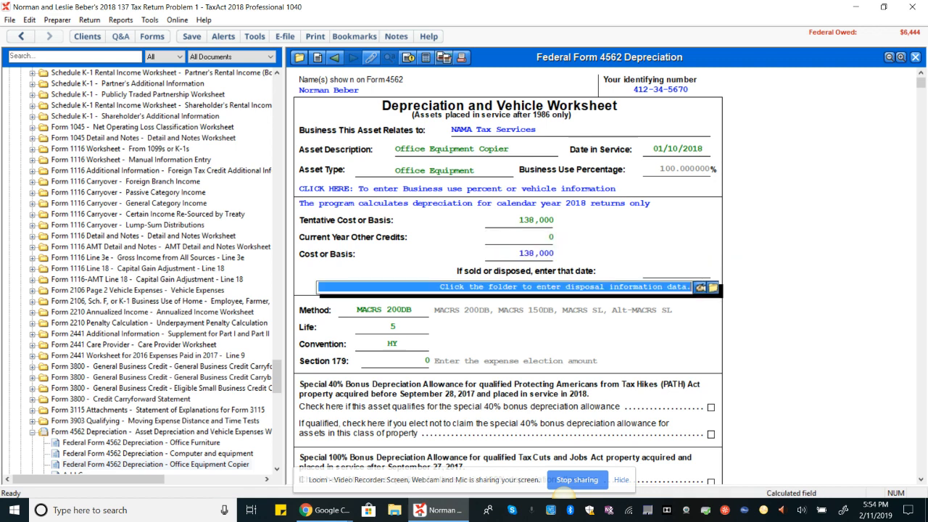
key(Return)
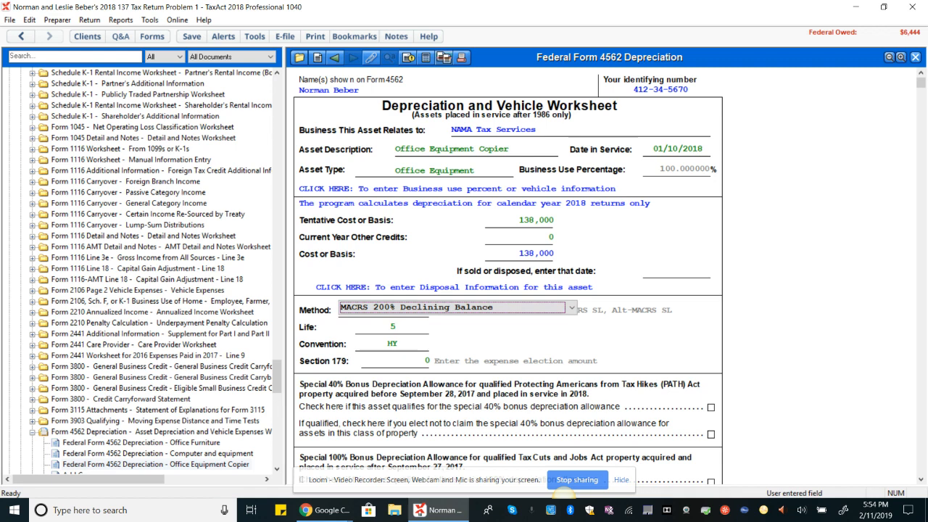
key(Return)
key(Return)
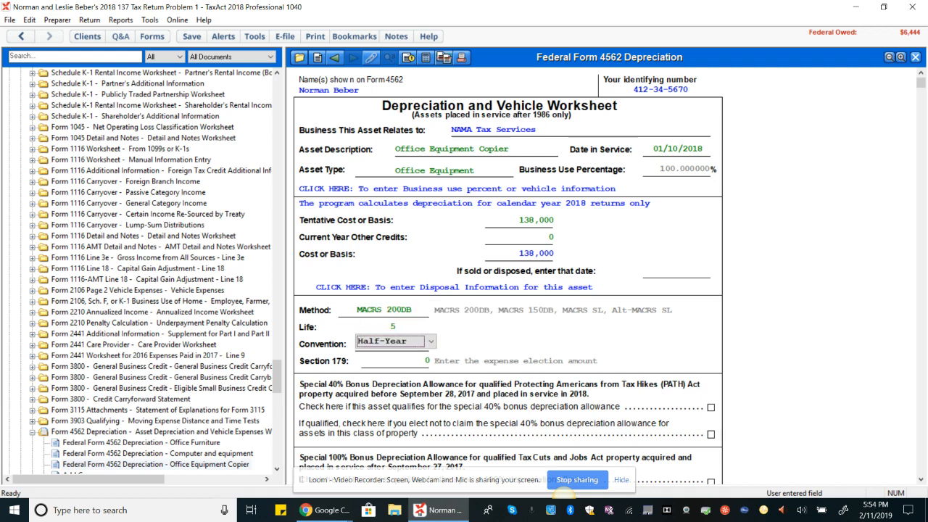
key(Return)
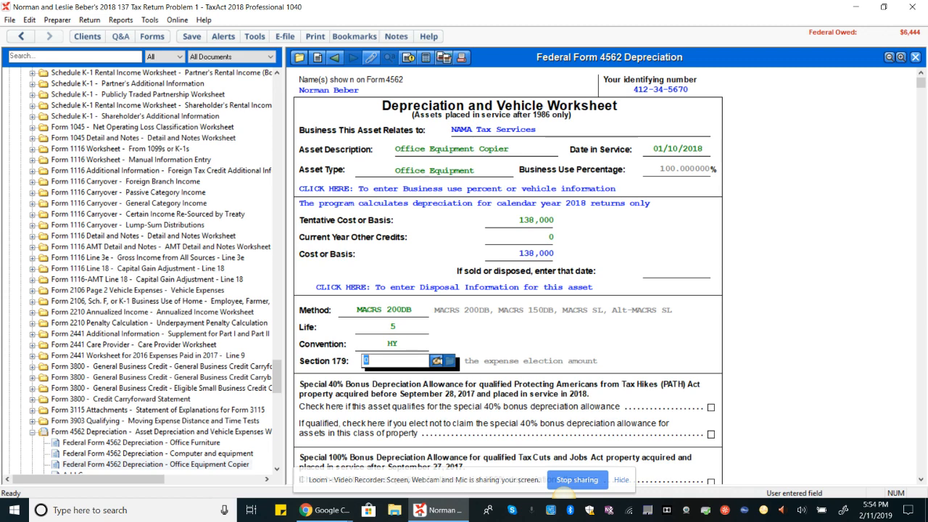
- Correct the copier's tentative cost or basis to 13,800 and check its current depreciation on the worksheet
drag(921, 85, 917, 208)
drag(914, 209, 909, 95)
click(527, 192)
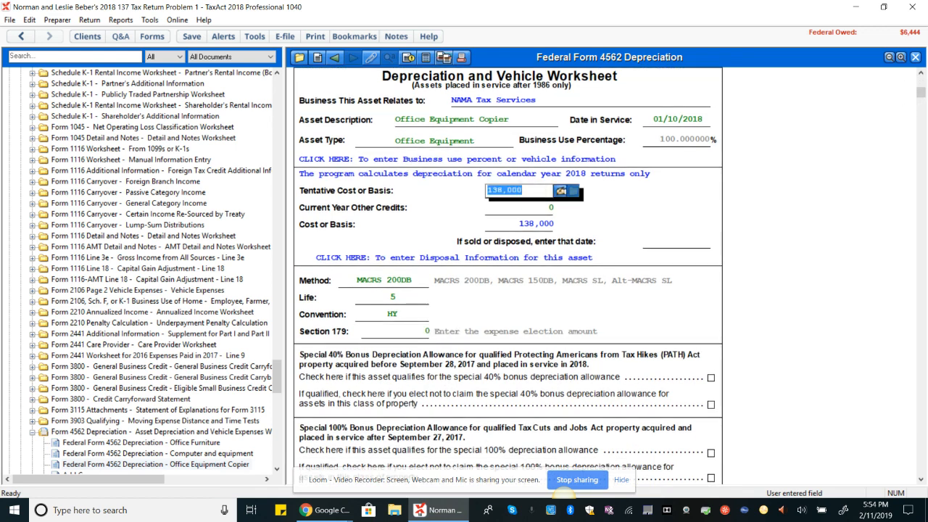
text(13800)
key(Tab)
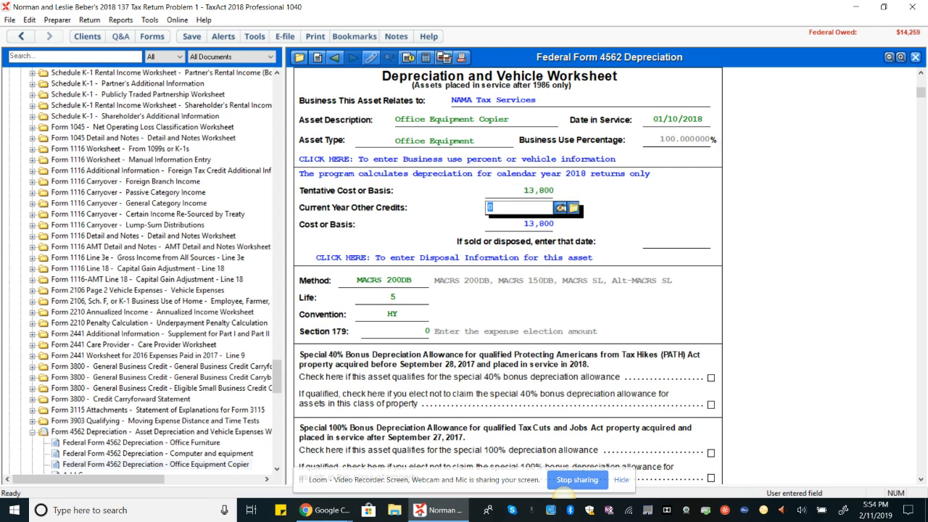
drag(921, 93, 921, 264)
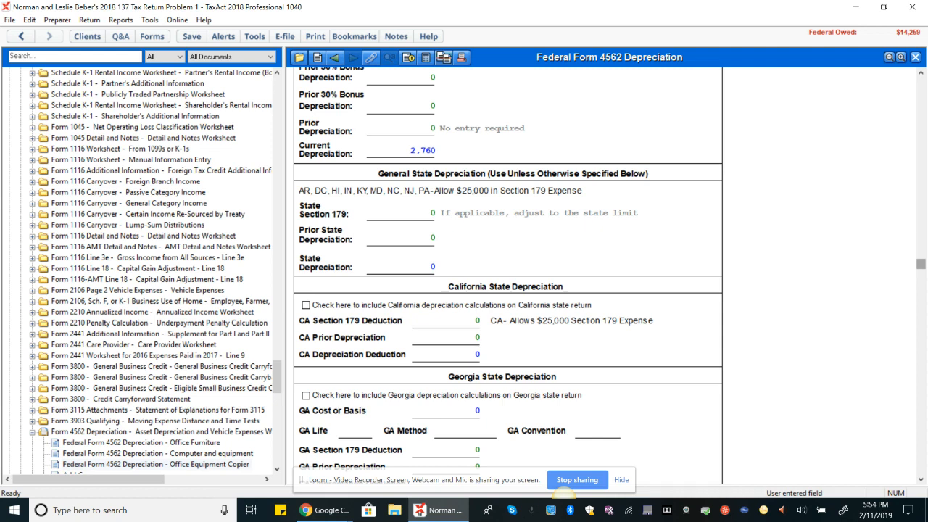
drag(921, 263, 807, 263)
click(565, 128)
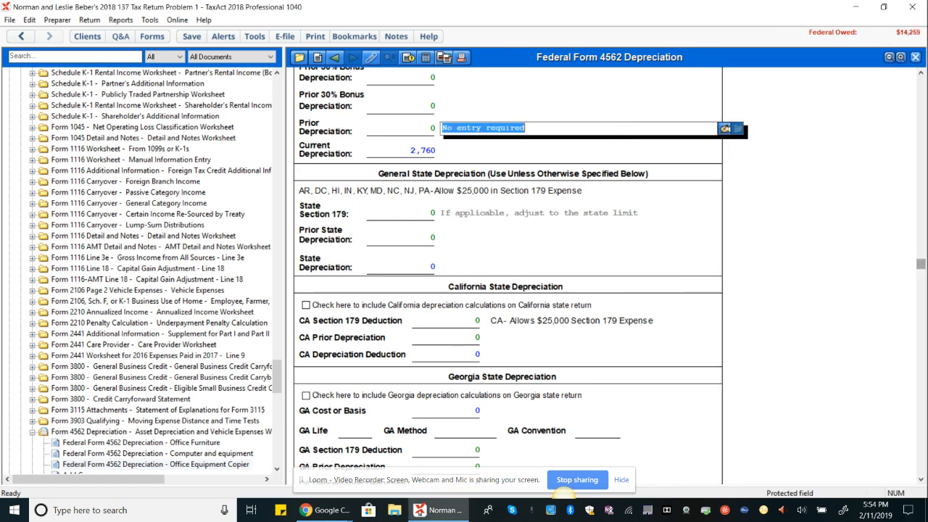
scroll(508, 275, up, 15)
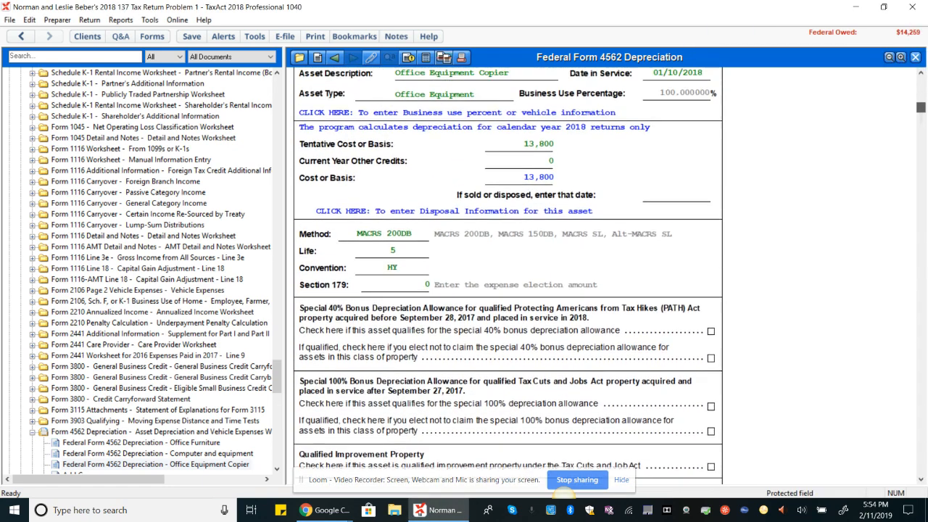
scroll(507, 276, up, 1)
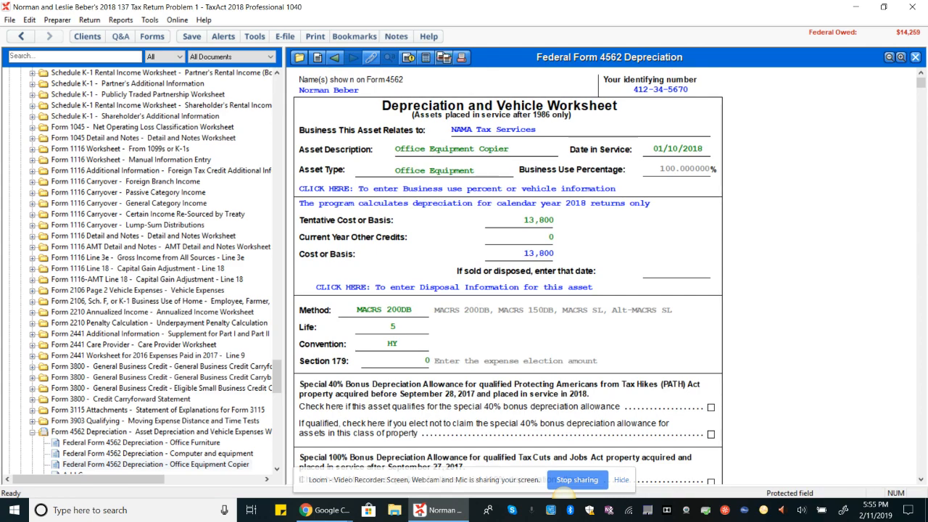
- Open the Computer and equipment depreciation worksheet through Form 4562, starting from line 13 of the NAMA Tax Services Schedule C
scroll(145, 268, up, 12)
scroll(145, 268, up, 15)
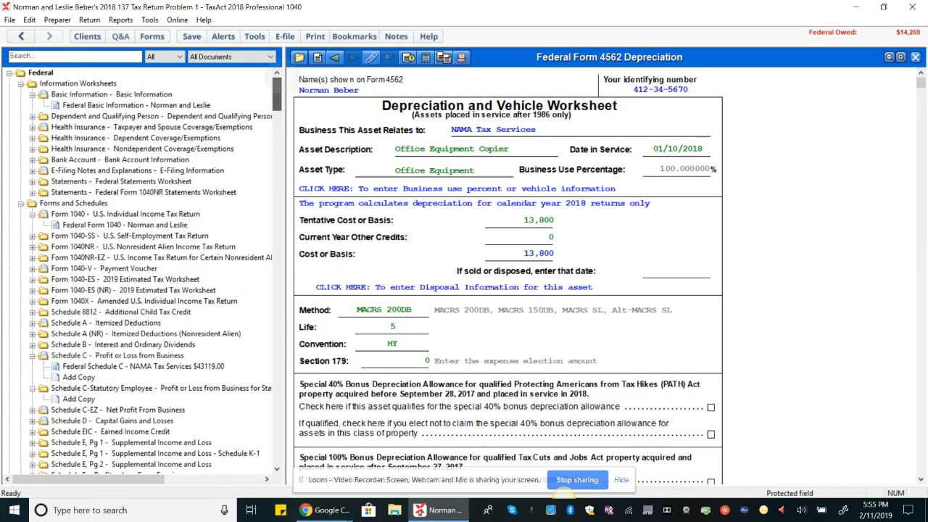
click(144, 367)
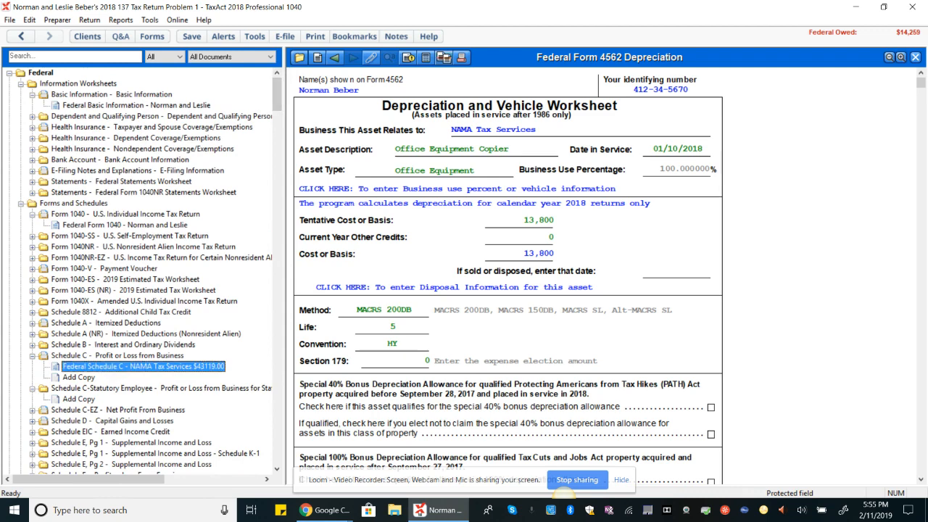
double_click(193, 367)
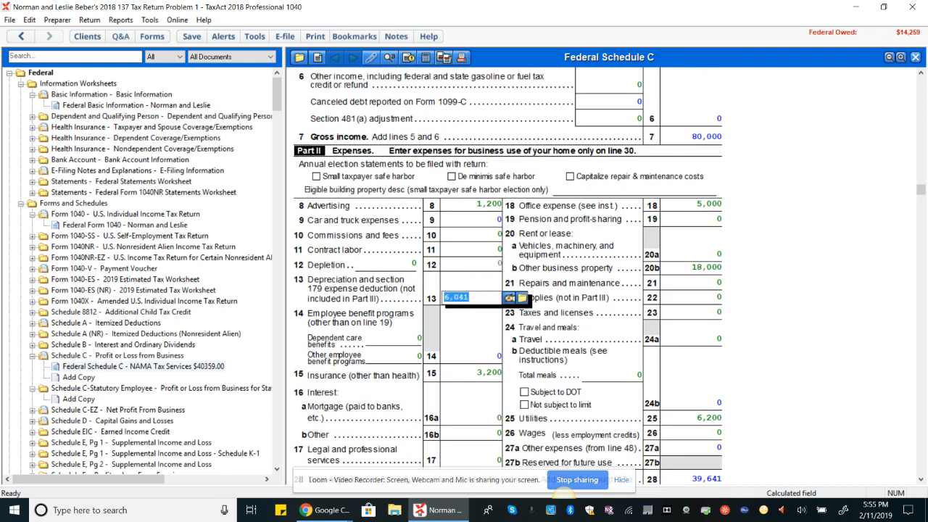
click(522, 298)
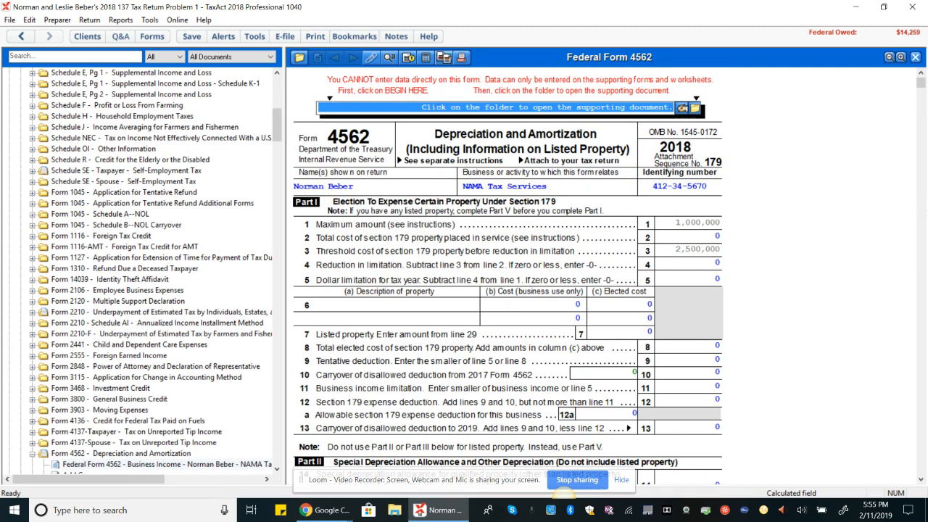
click(695, 108)
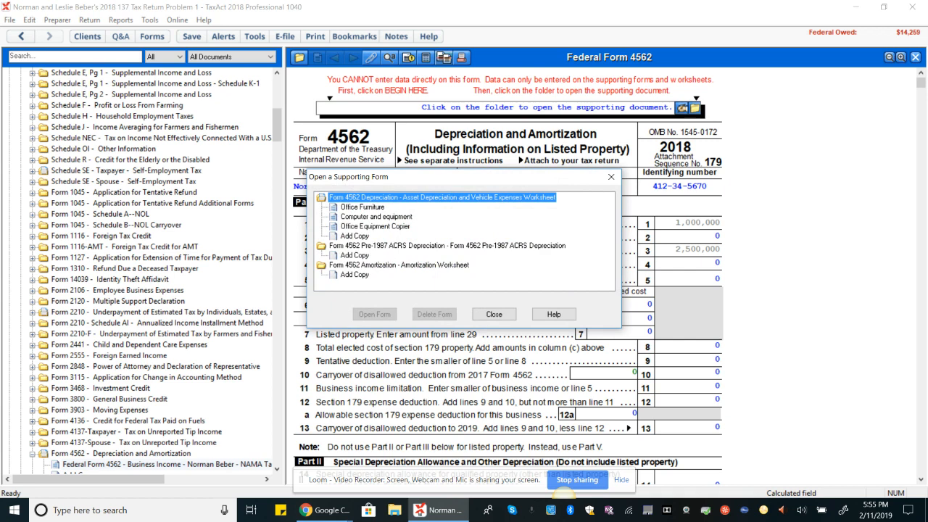
click(377, 216)
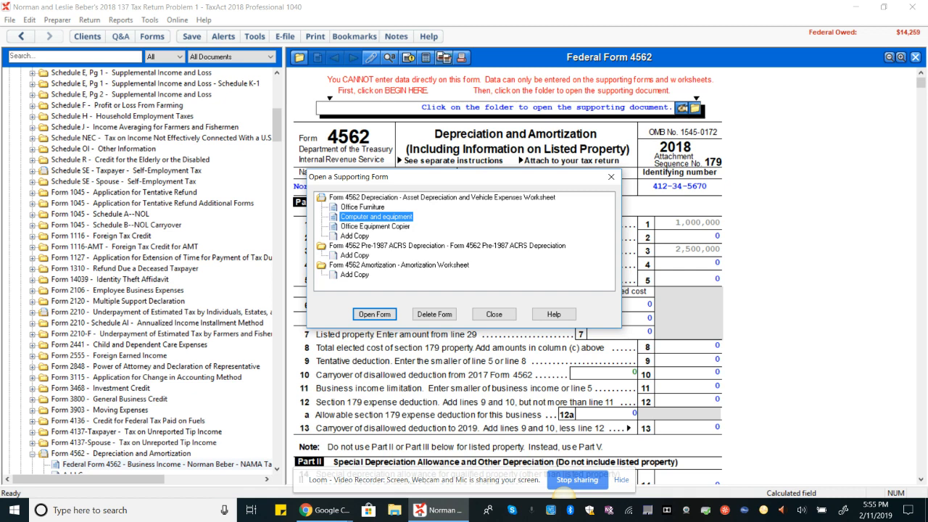
click(375, 314)
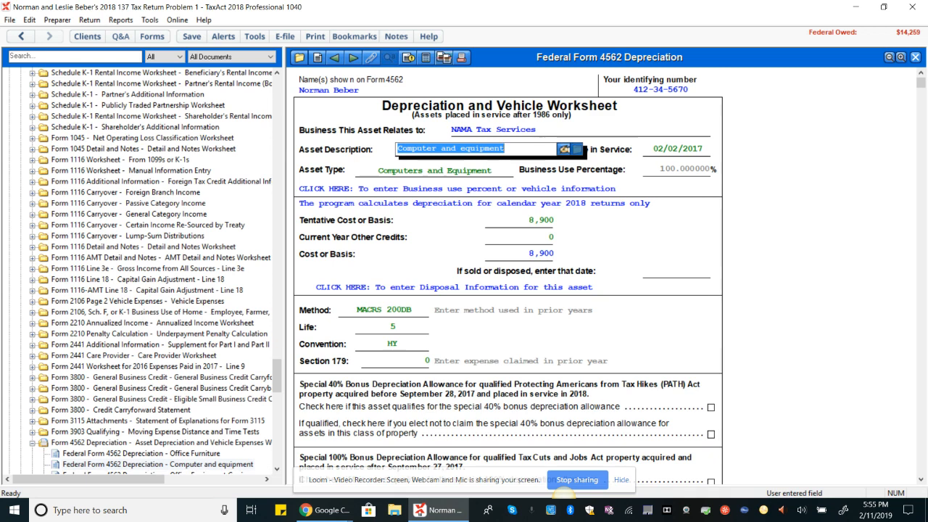
- Review the computer asset's date in service, type, business use, cost, disposal date, method, life, convention and Section 179 entries
key(Tab)
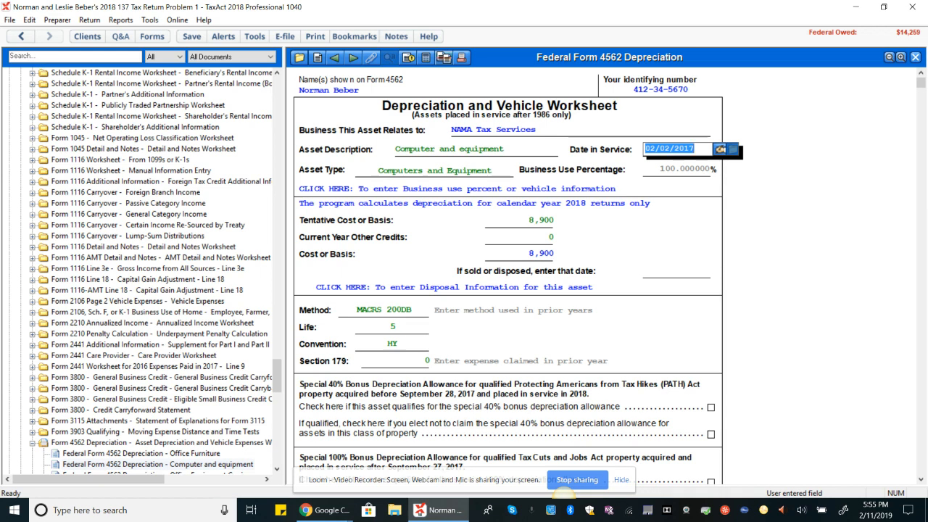
key(Tab)
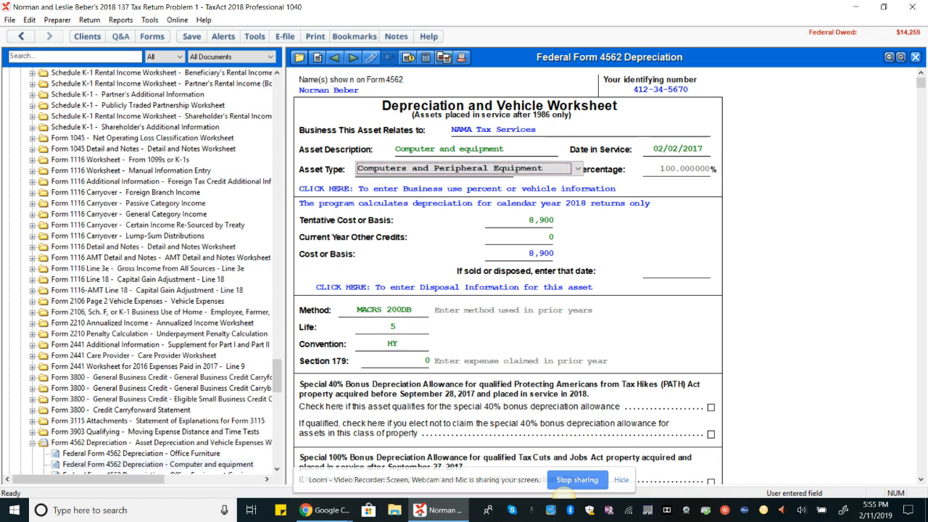
key(Tab)
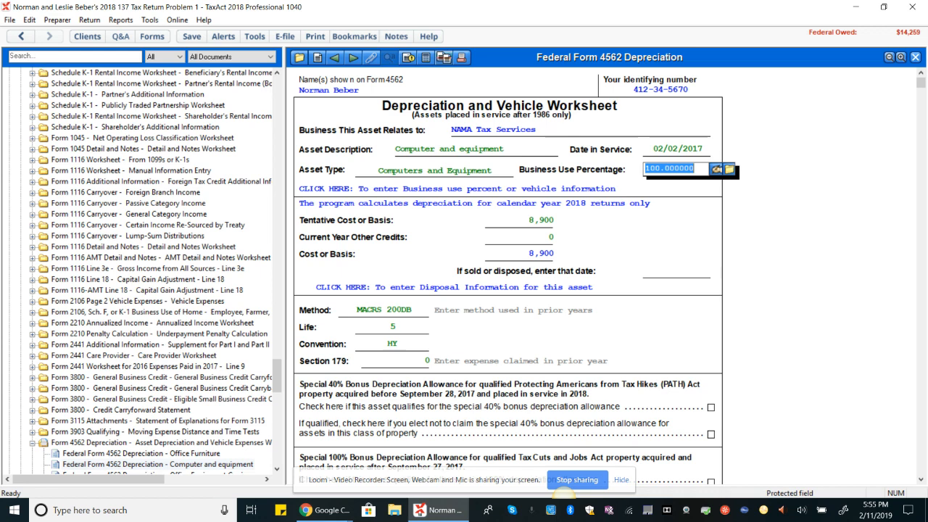
key(Tab)
key(Tab)
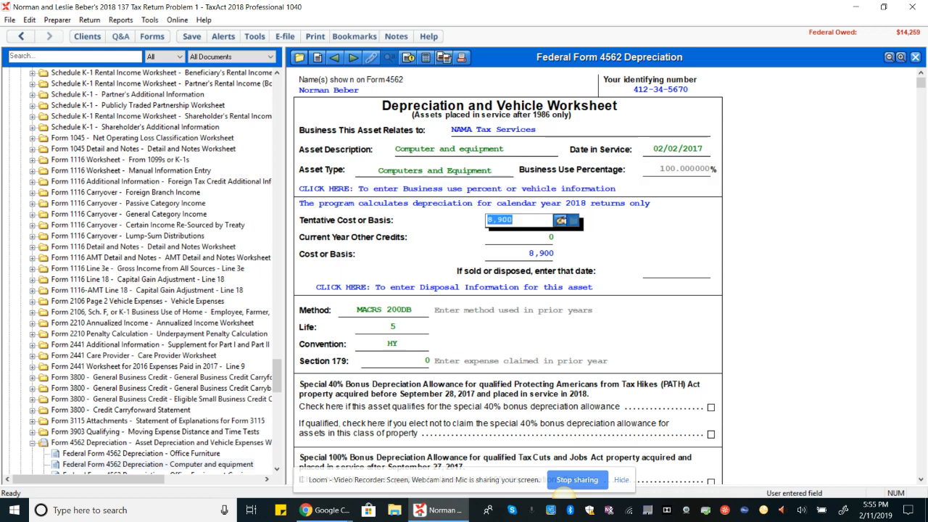
key(Tab)
key(Tab)
key(Tab)
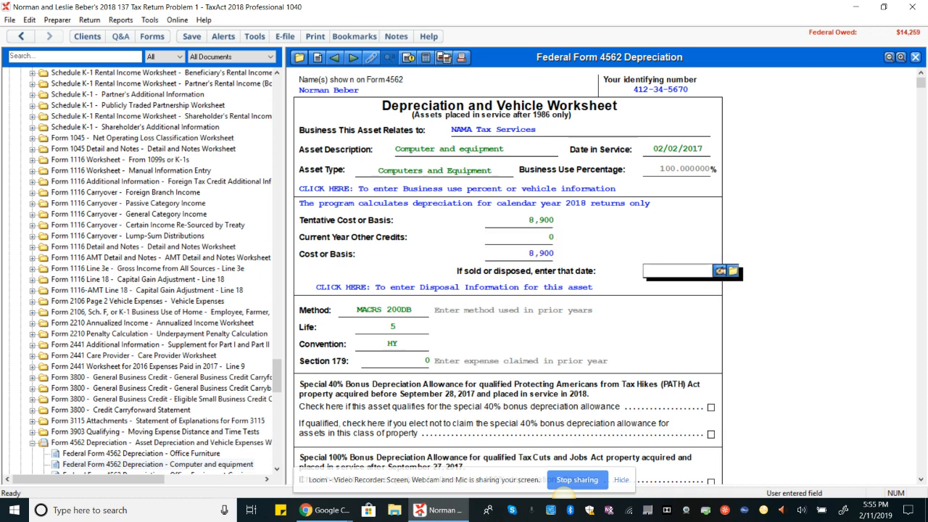
key(Tab)
key(Tab)
key(Tab)
key(Tab)
key(Tab)
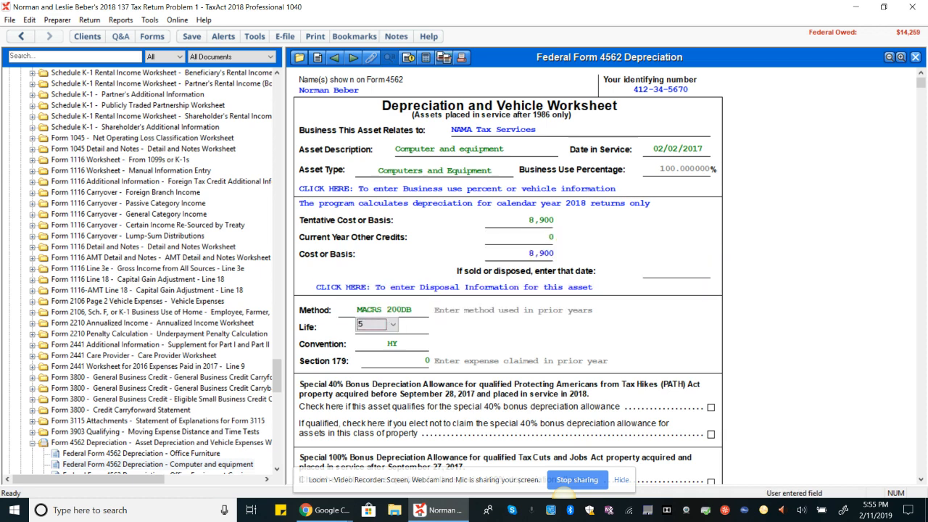
key(Tab)
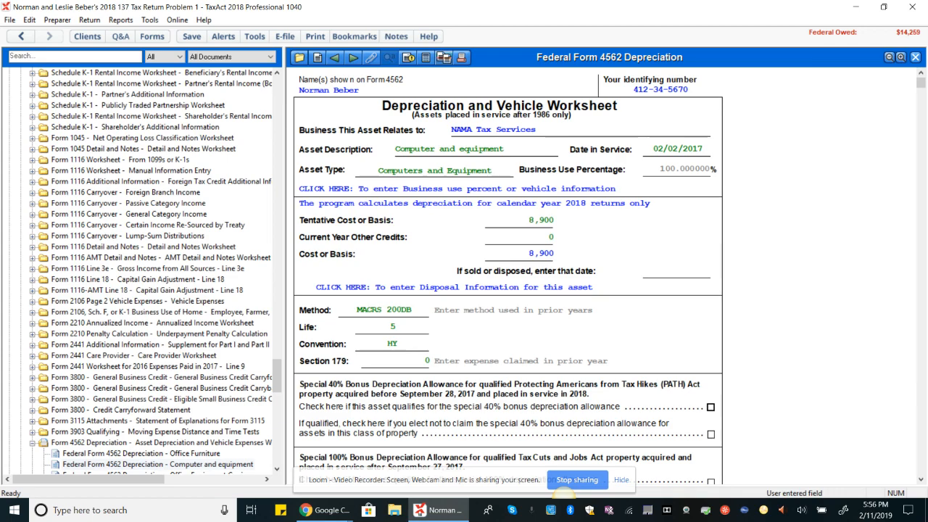
- Examine the computer asset's bonus, current, state and alternative minimum tax depreciation sections on the worksheet
scroll(507, 275, down, 1)
scroll(507, 275, down, 10)
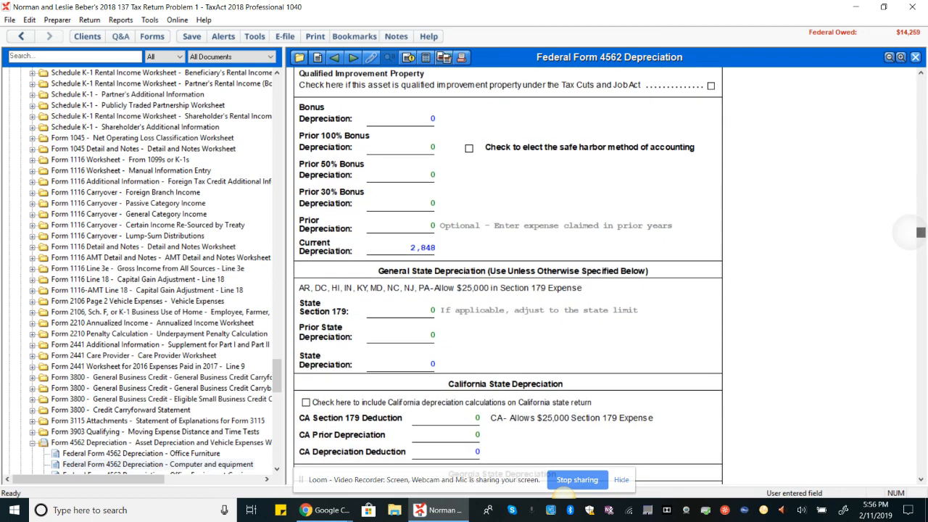
scroll(508, 275, down, 3)
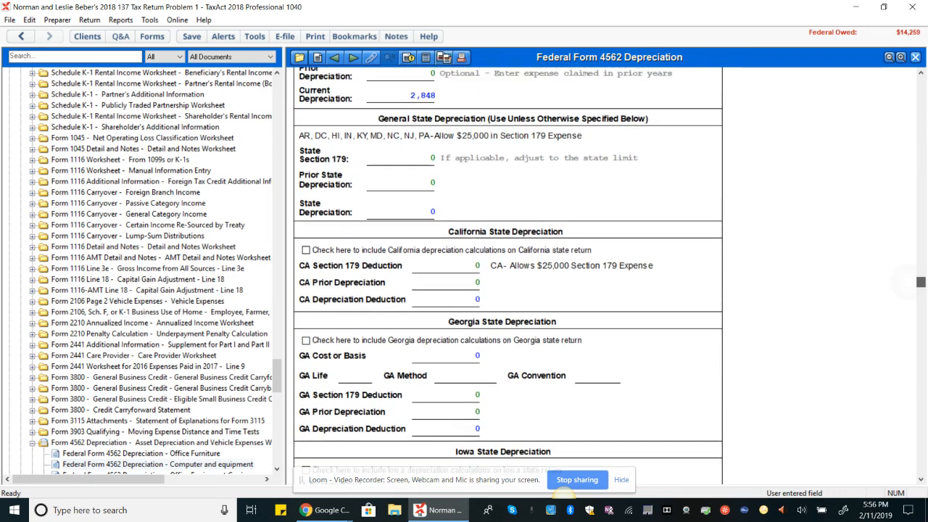
scroll(507, 275, up, 1)
scroll(898, 266, up, 1)
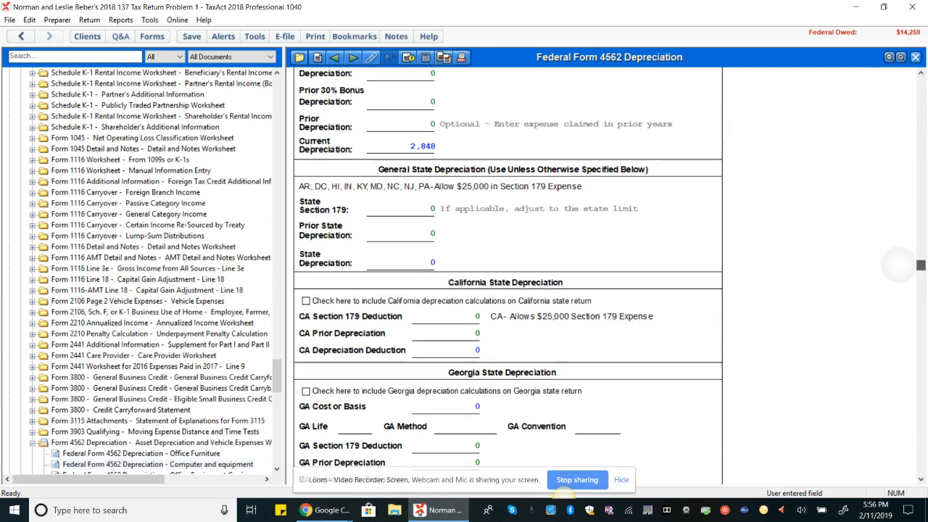
scroll(899, 266, down, 10)
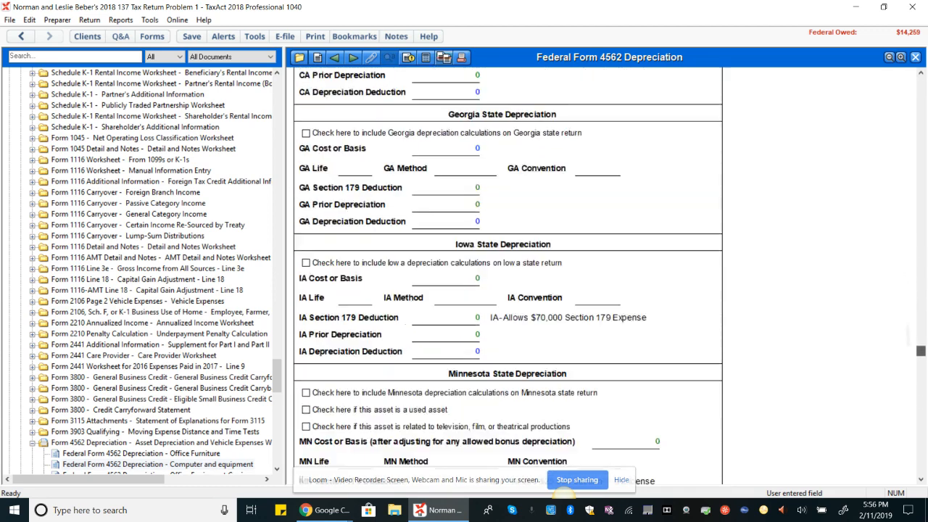
drag(920, 454, 920, 456)
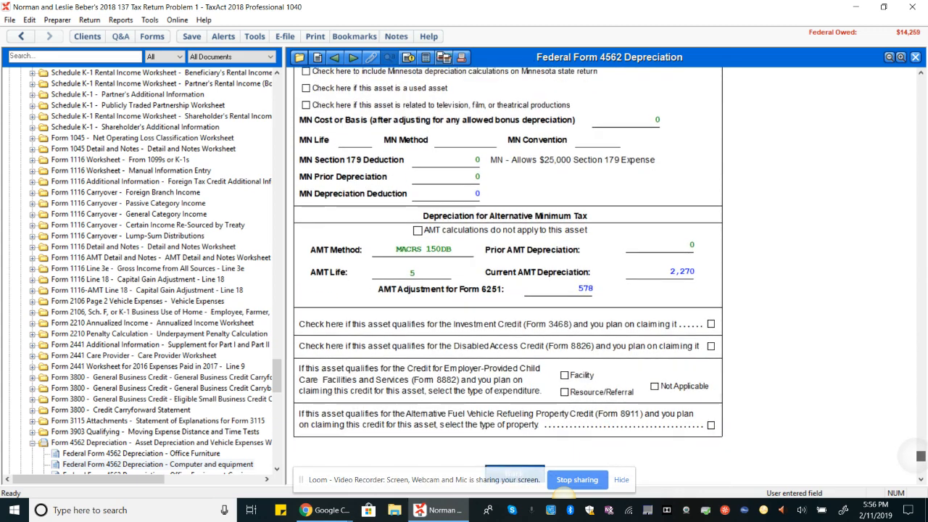
drag(920, 456, 920, 82)
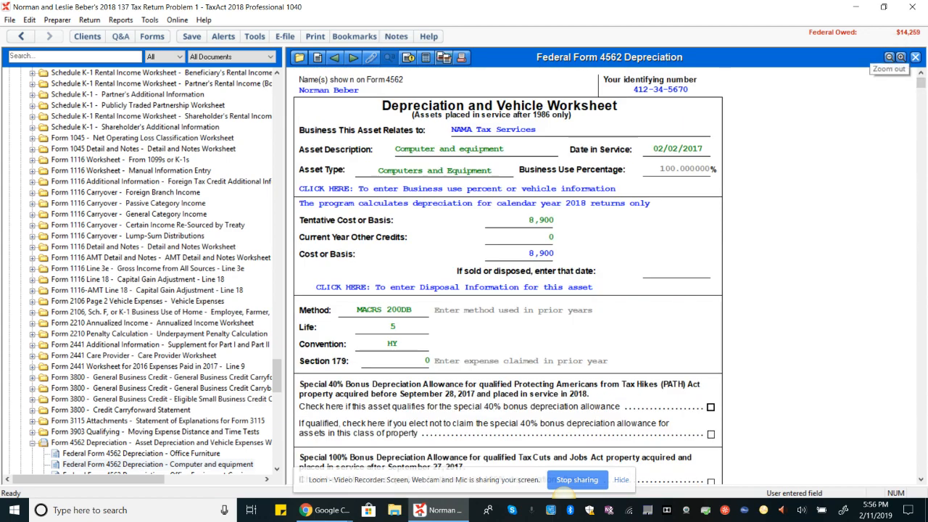
- Reopen the NAMA Tax Services Schedule C and review its depreciation, total expenses and tentative profit lines
drag(276, 376, 277, 106)
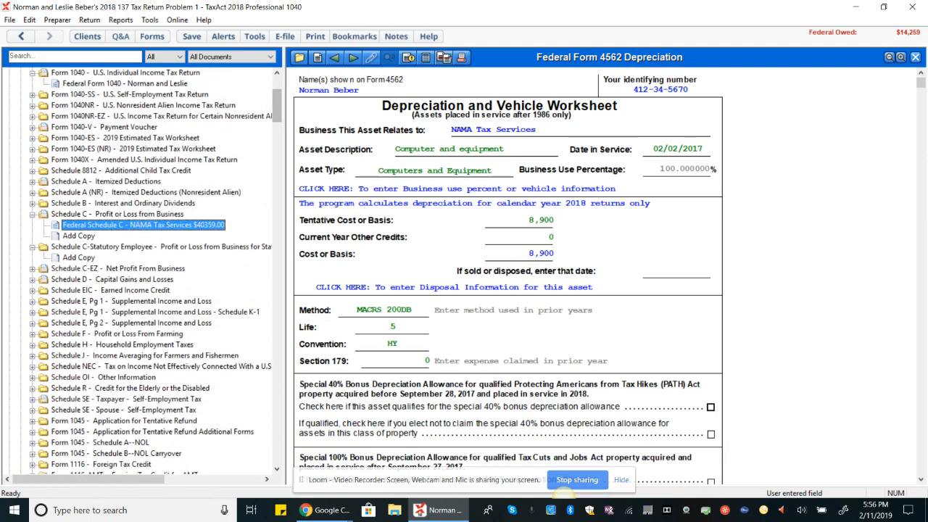
double_click(142, 224)
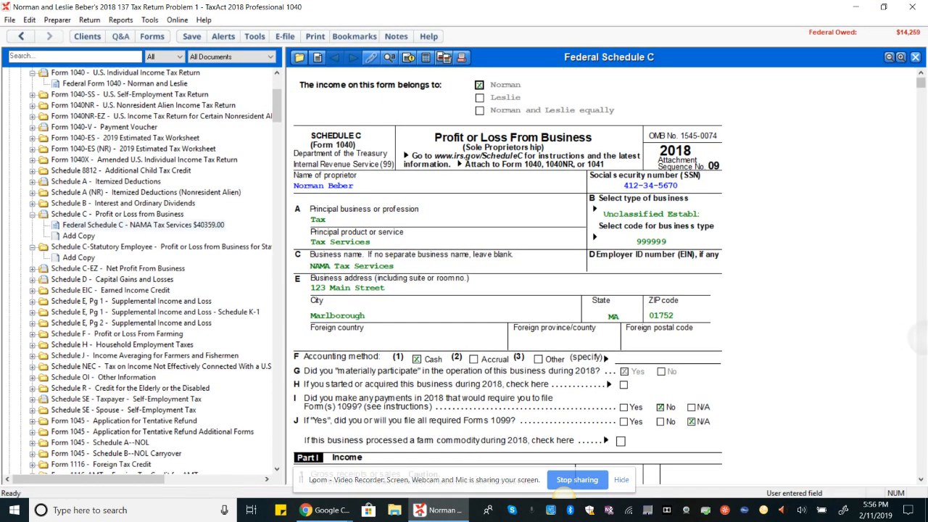
drag(920, 83, 920, 217)
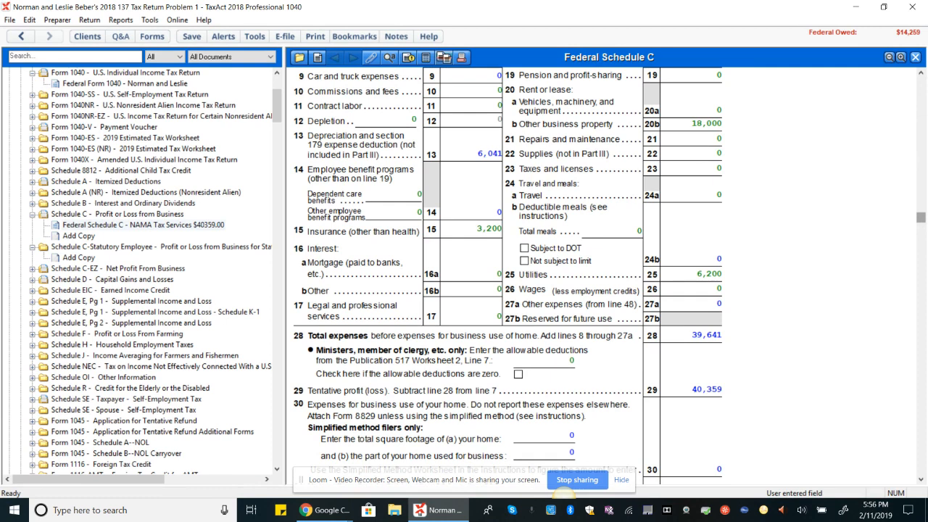
- Check the other income and deductions listed in the tax return problem in Chrome, and return to TaxAct
click(324, 510)
click(258, 457)
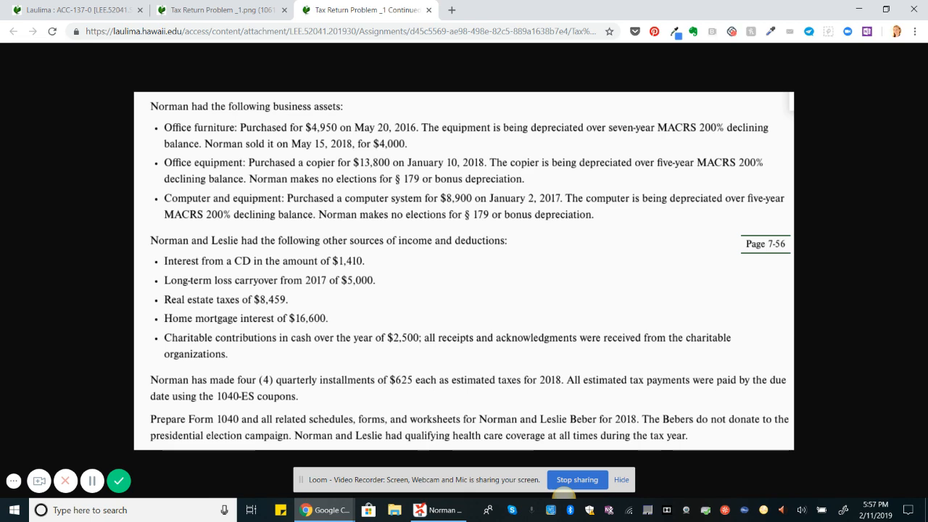
key(alt+Tab)
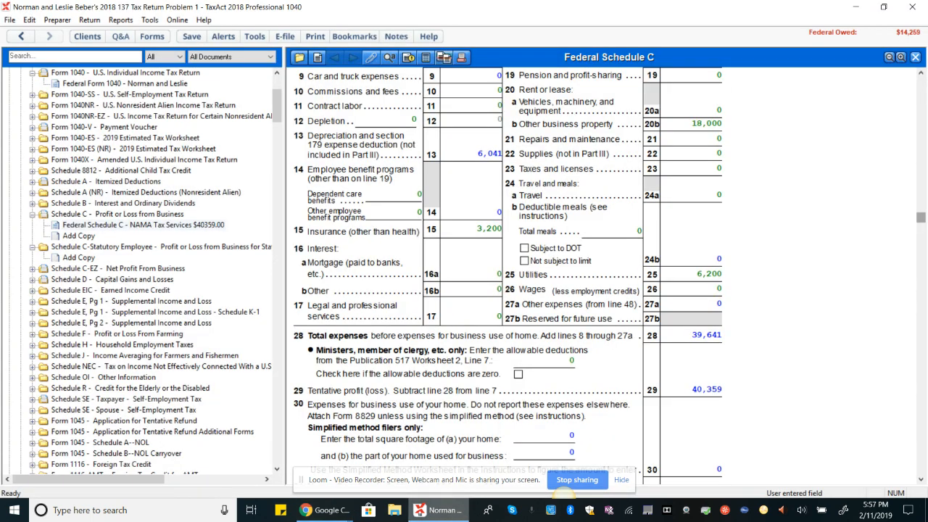
- Open Schedule B for interest and ordinary dividends from the federal forms list
scroll(138, 272, up, 4)
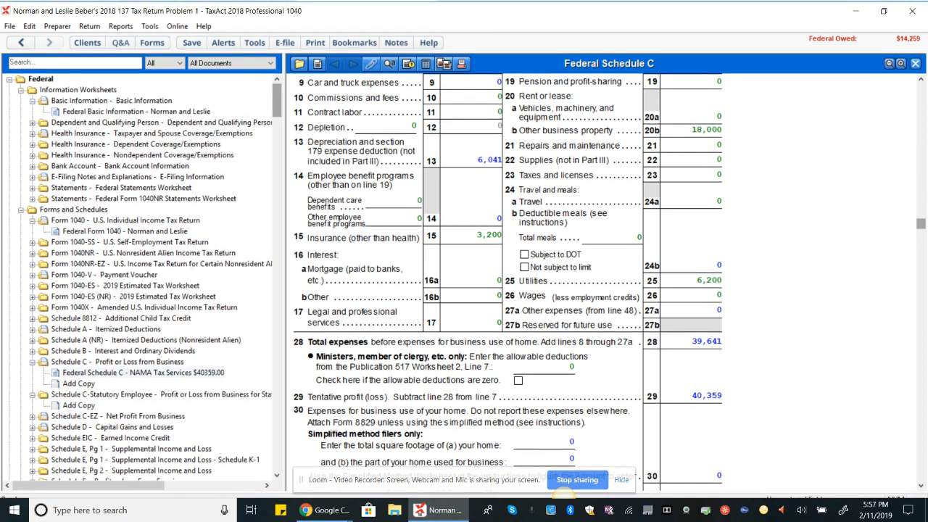
scroll(138, 272, down, 9)
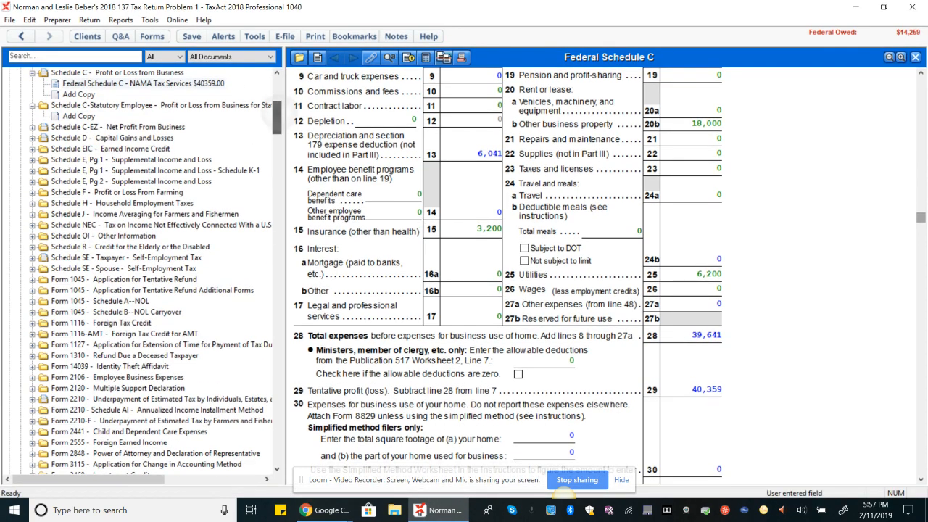
scroll(137, 272, up, 1)
scroll(138, 171, up, 2)
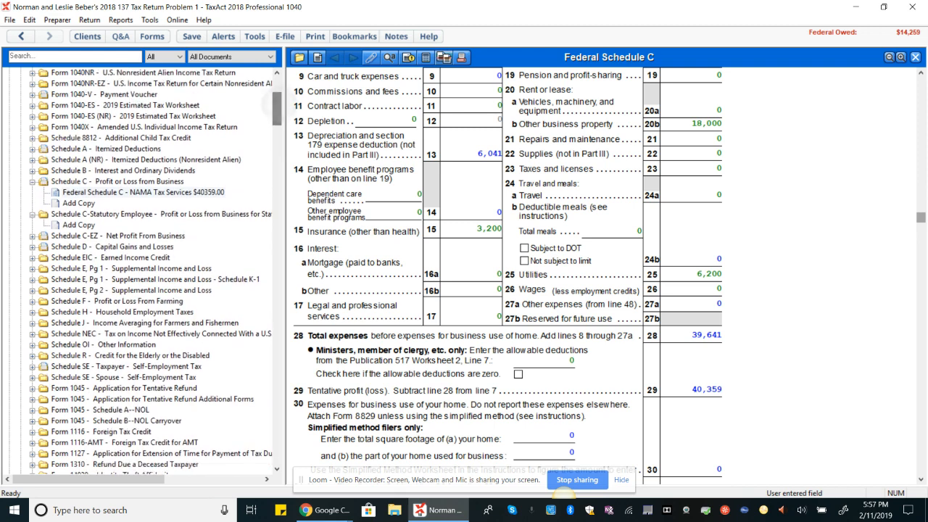
double_click(145, 170)
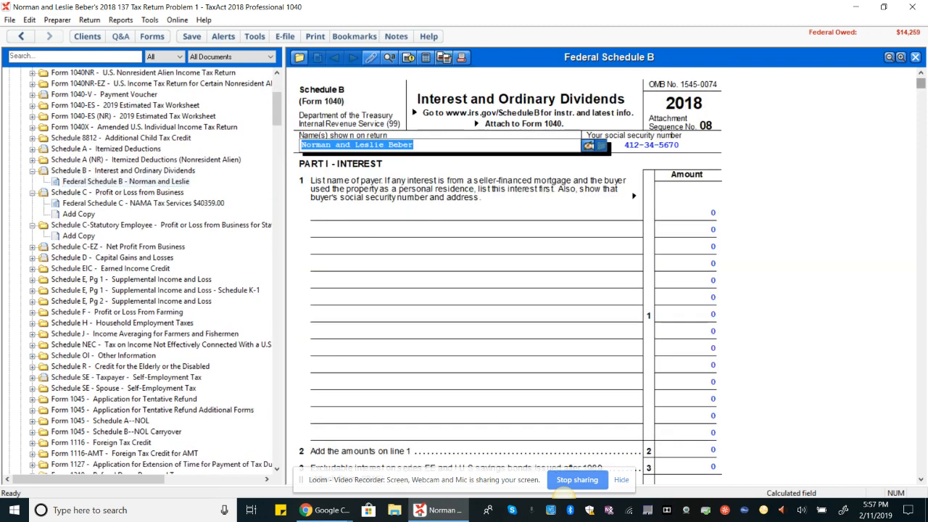
- Check the supporting forms available for the first interest payer line on Schedule B, and close the list without adding one
click(127, 181)
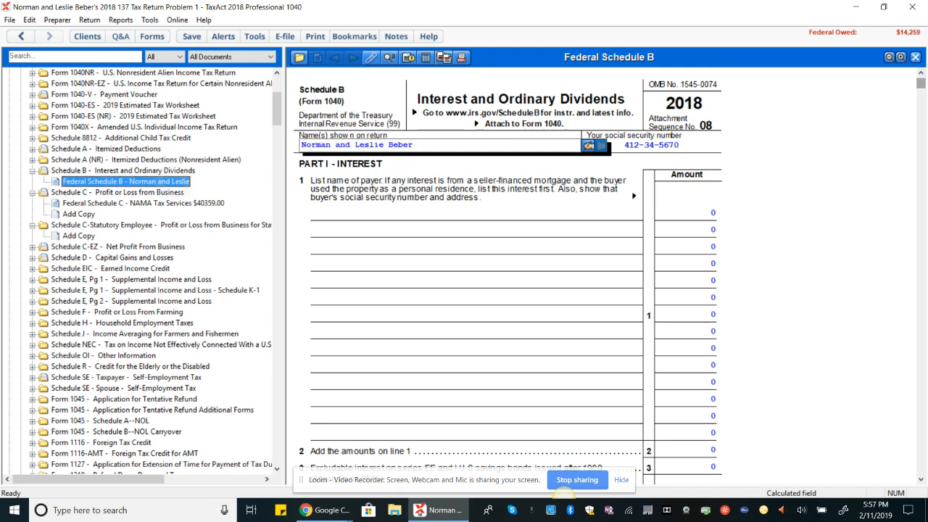
click(331, 215)
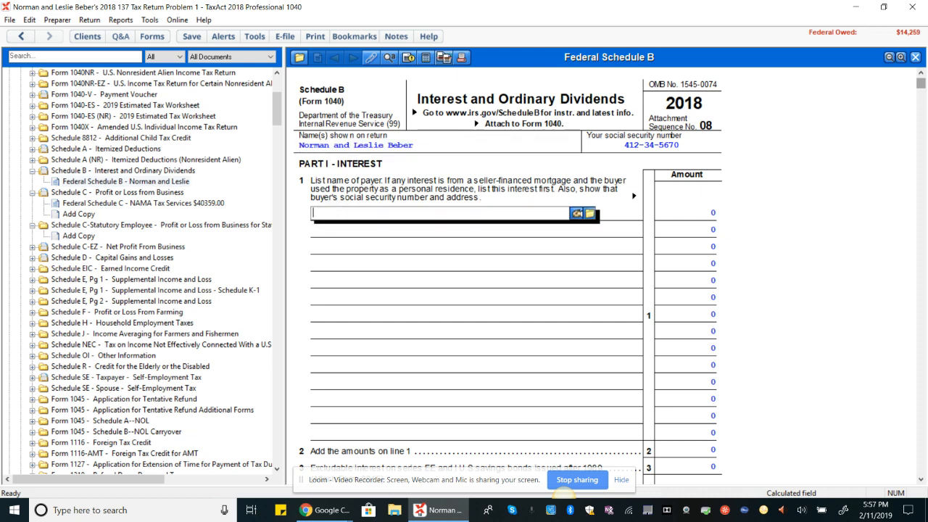
click(590, 214)
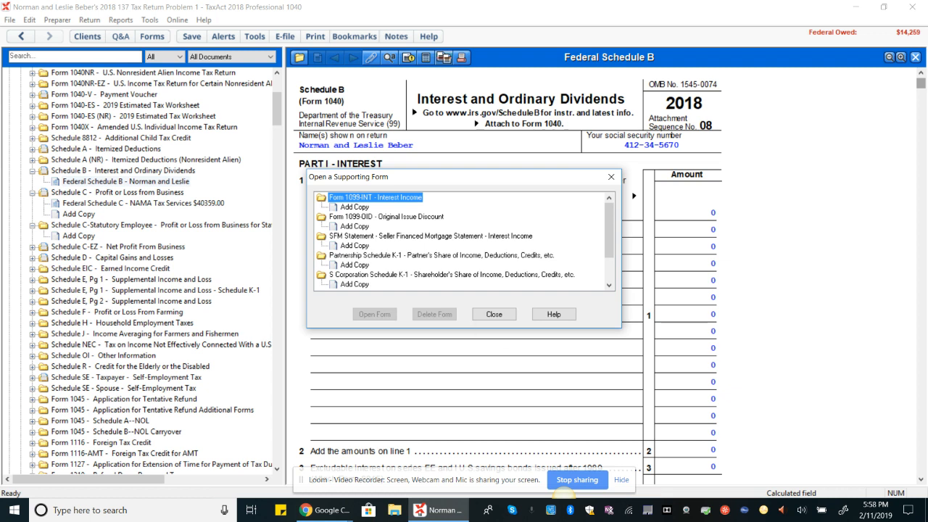
key(Escape)
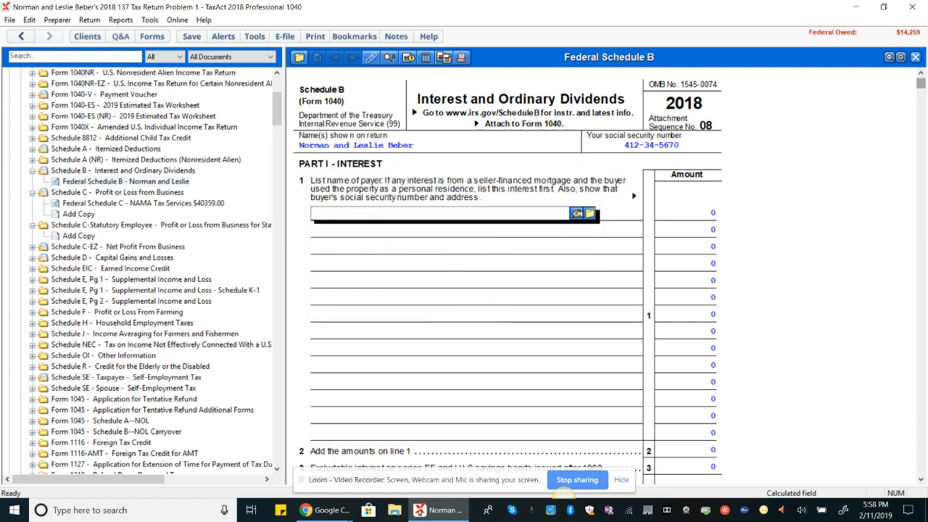
- Open Schedule A for itemized deductions and examine its state and local tax, real estate tax, mortgage interest and charitable contribution lines
click(145, 204)
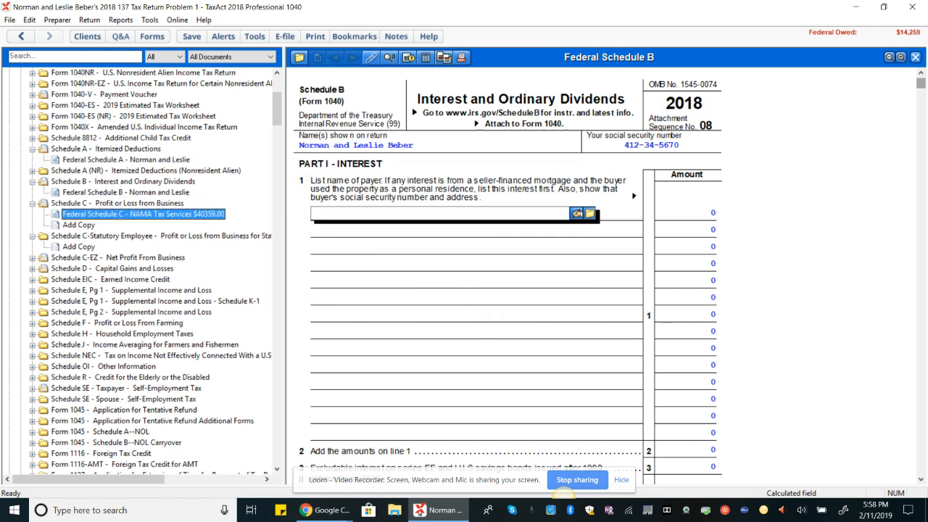
click(126, 159)
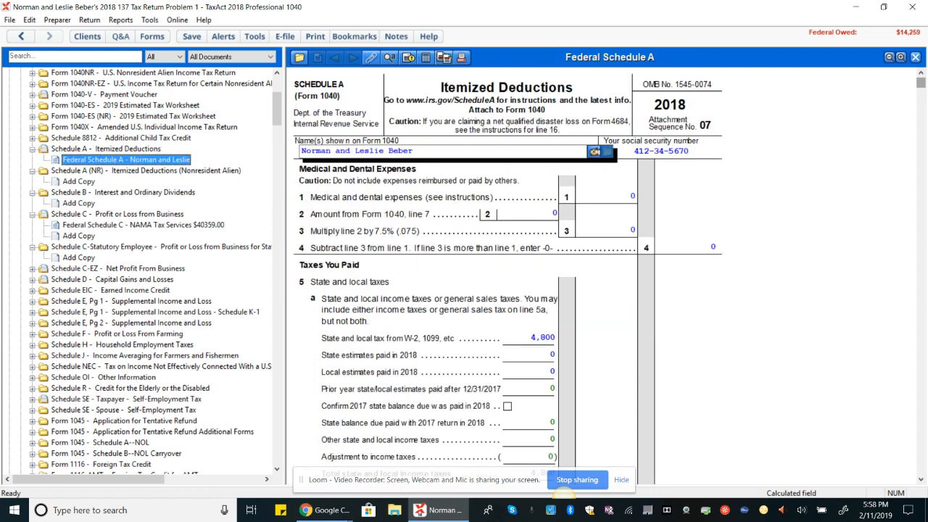
click(357, 151)
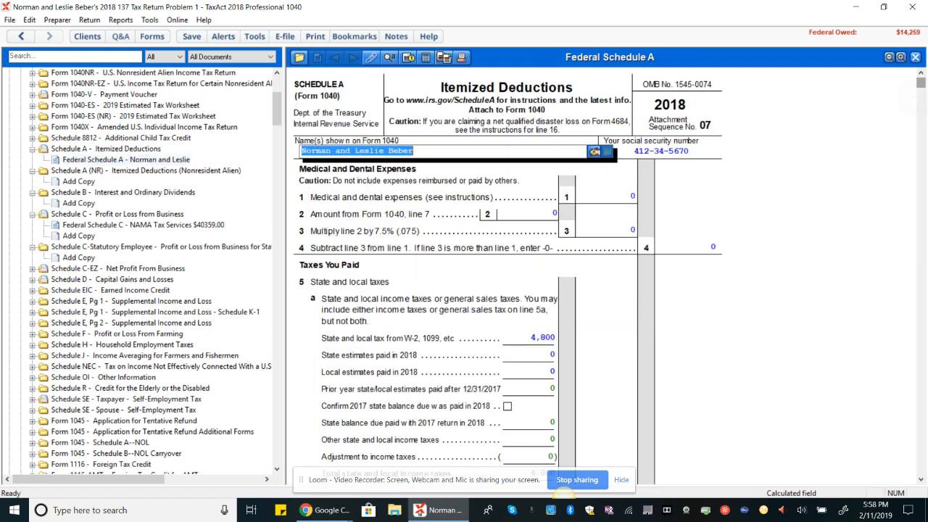
key(Tab)
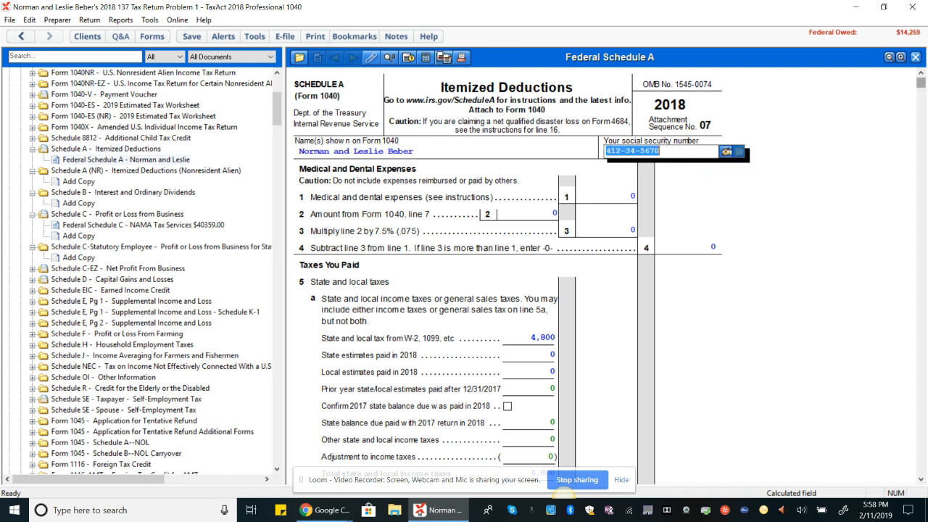
key(Tab)
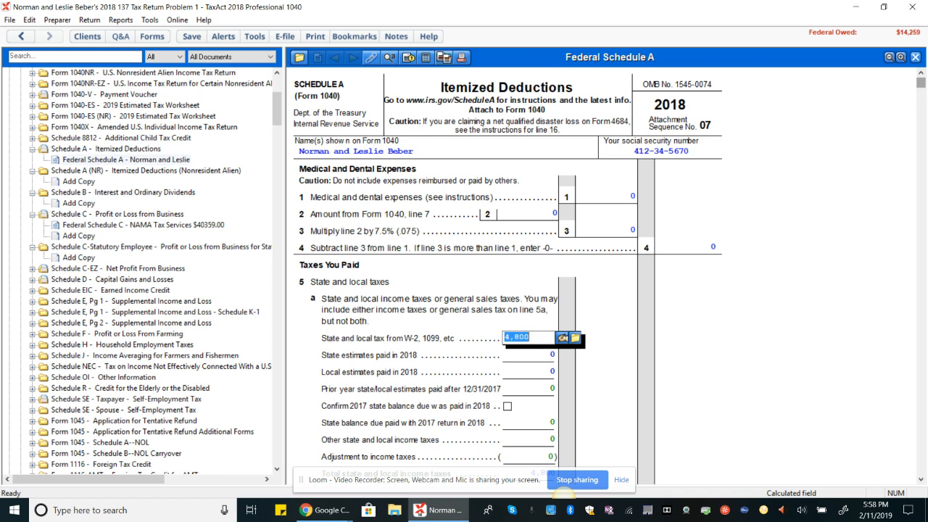
scroll(608, 271, down, 3)
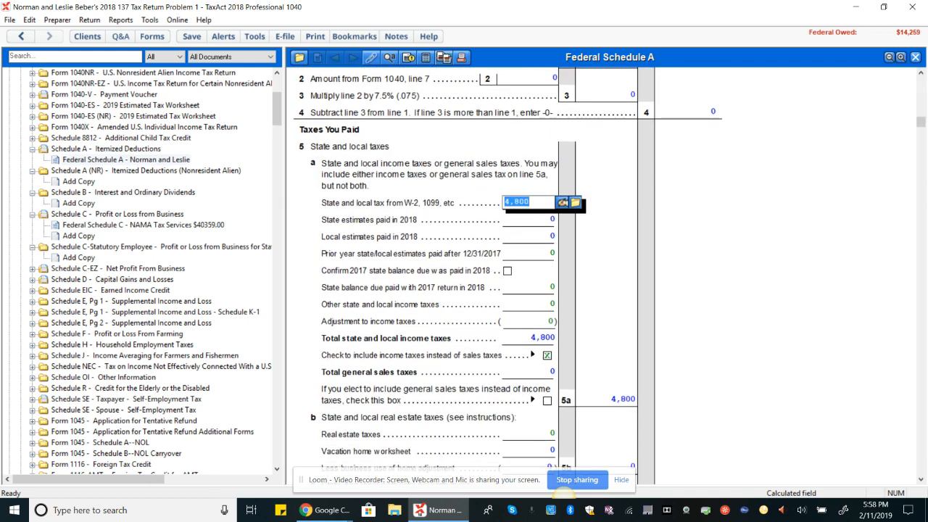
key(Tab)
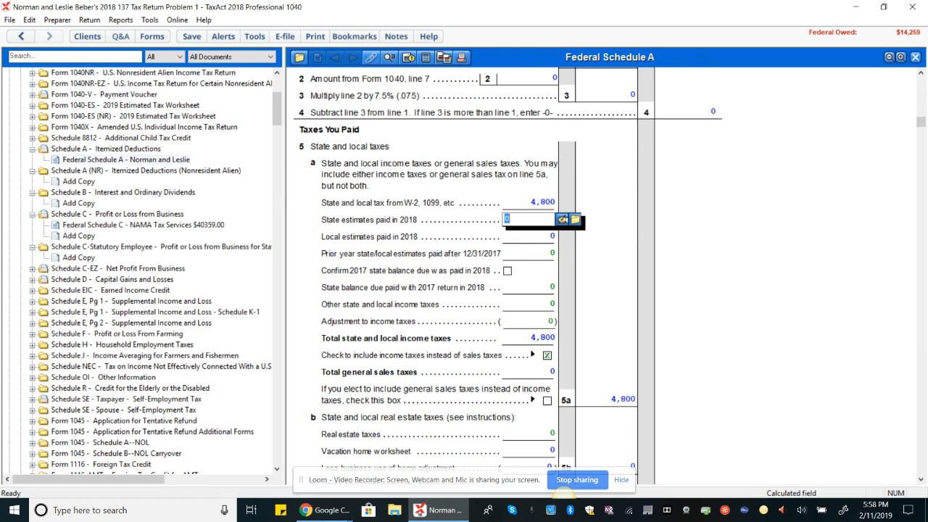
scroll(508, 276, down, 9)
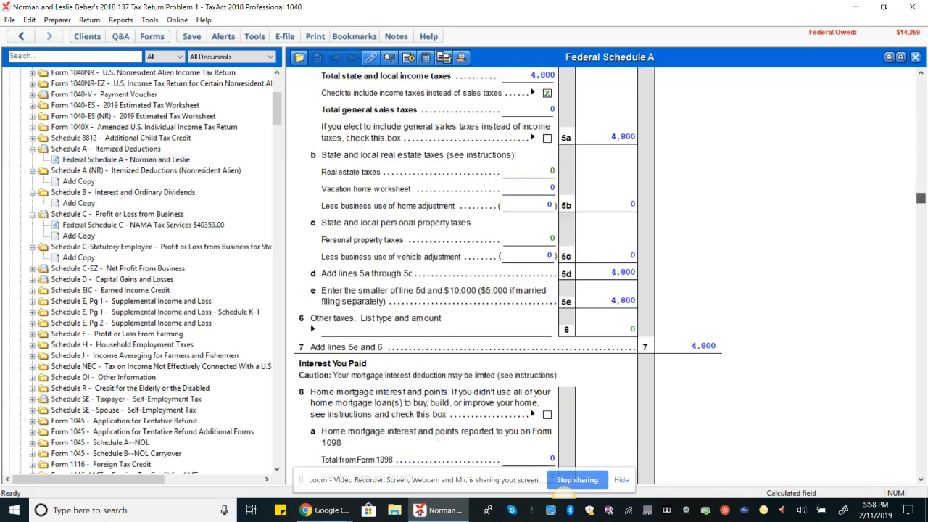
scroll(508, 276, down, 13)
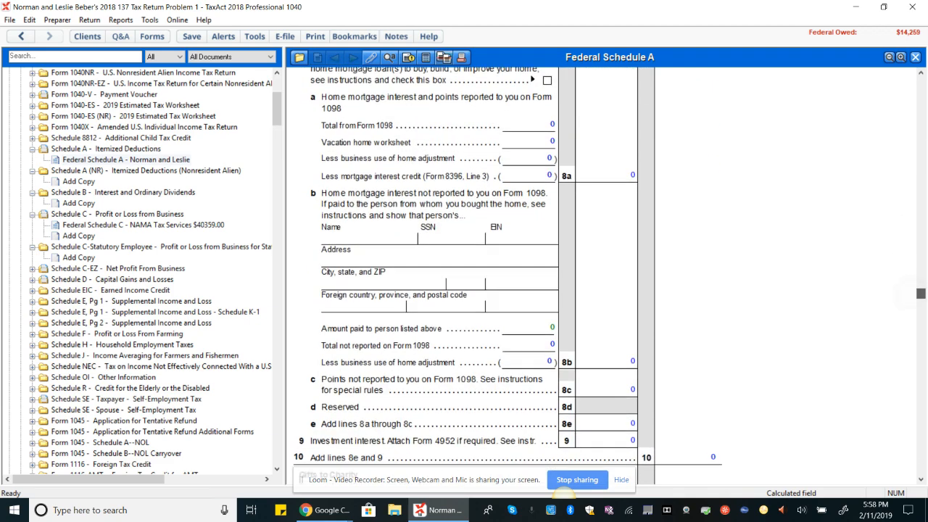
scroll(476, 439, down, 3)
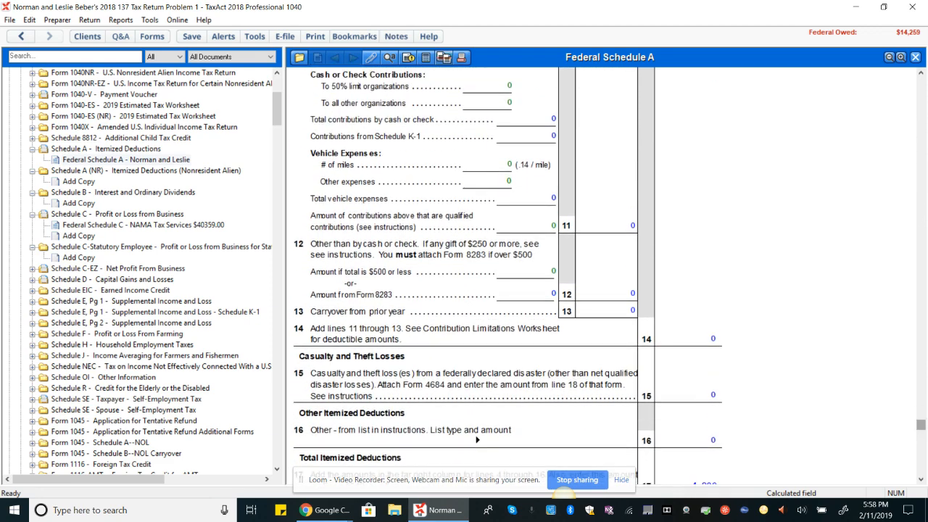
- Switch to Chrome, recheck the deductions in the tax return problem, and open the Tax Return Problem #1 forum topic in Laulima
click(326, 509)
click(258, 451)
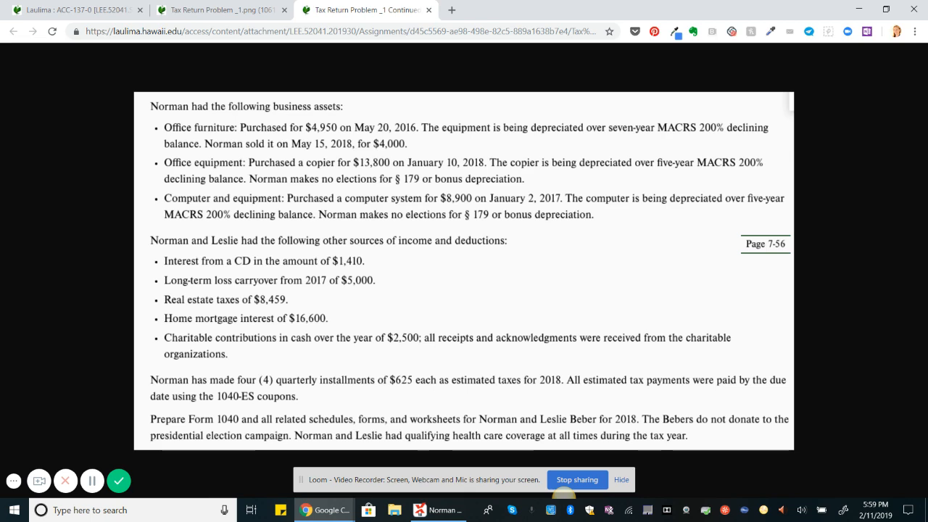
key(ctrl+Tab)
scroll(464, 276, up, 1)
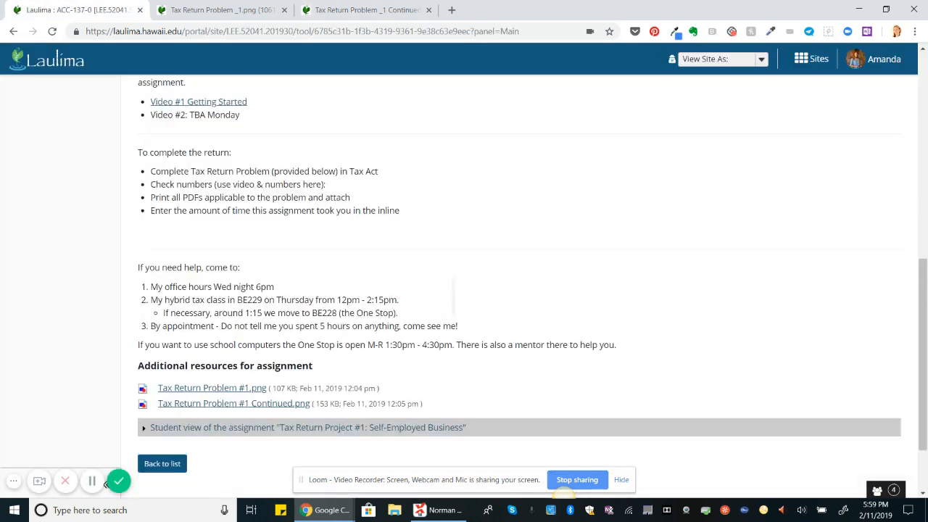
scroll(464, 275, up, 8)
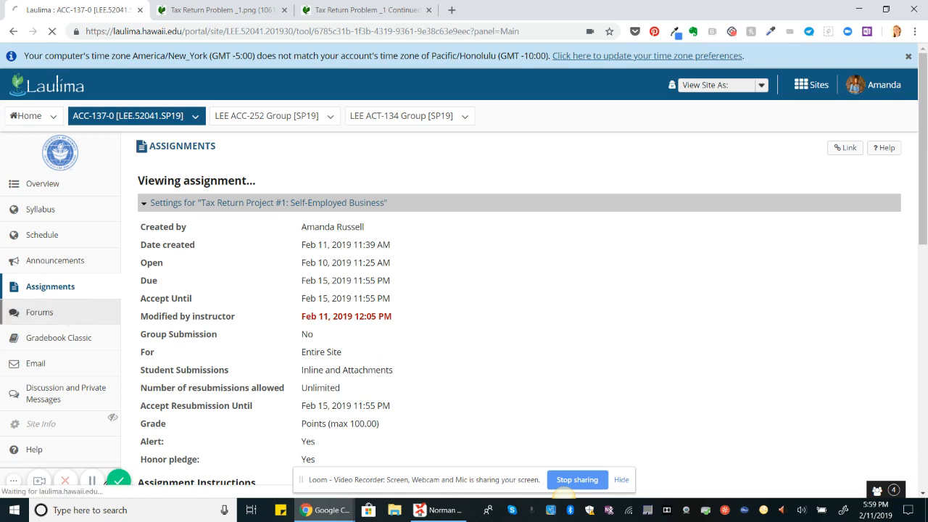
click(40, 312)
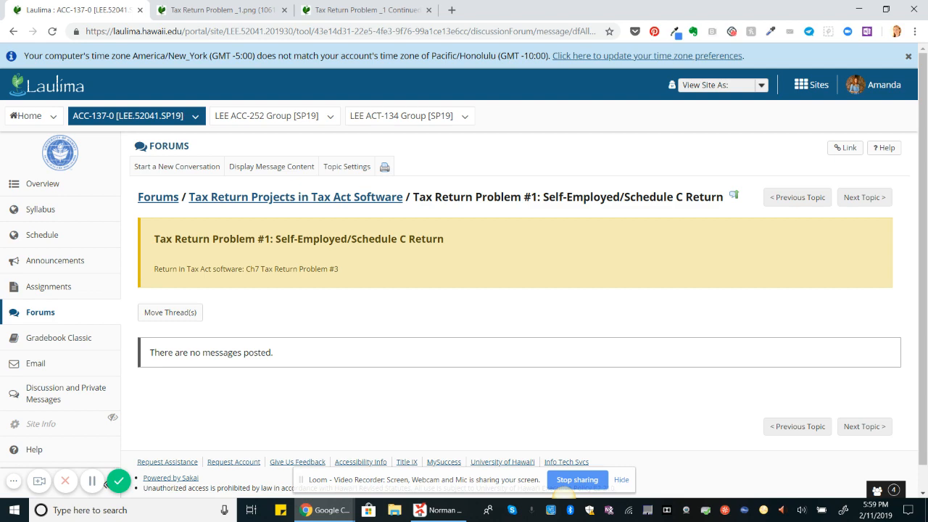
- Return to Schedule A in TaxAct and bring up the open Chrome windows for switching back to the course site
key(alt+Tab)
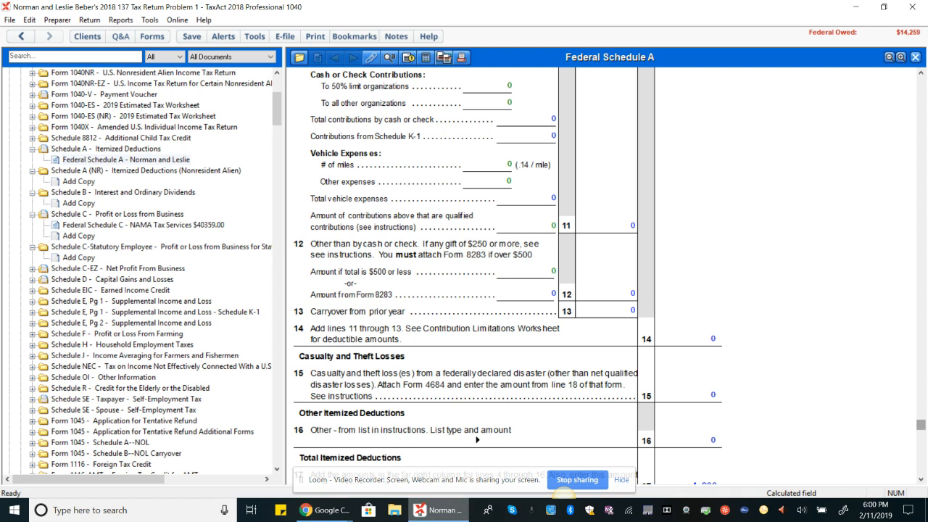
click(313, 509)
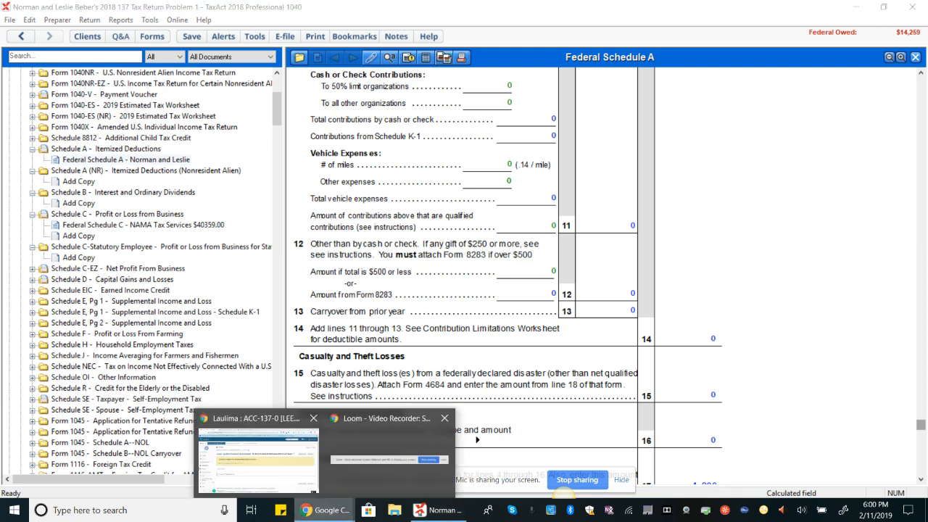